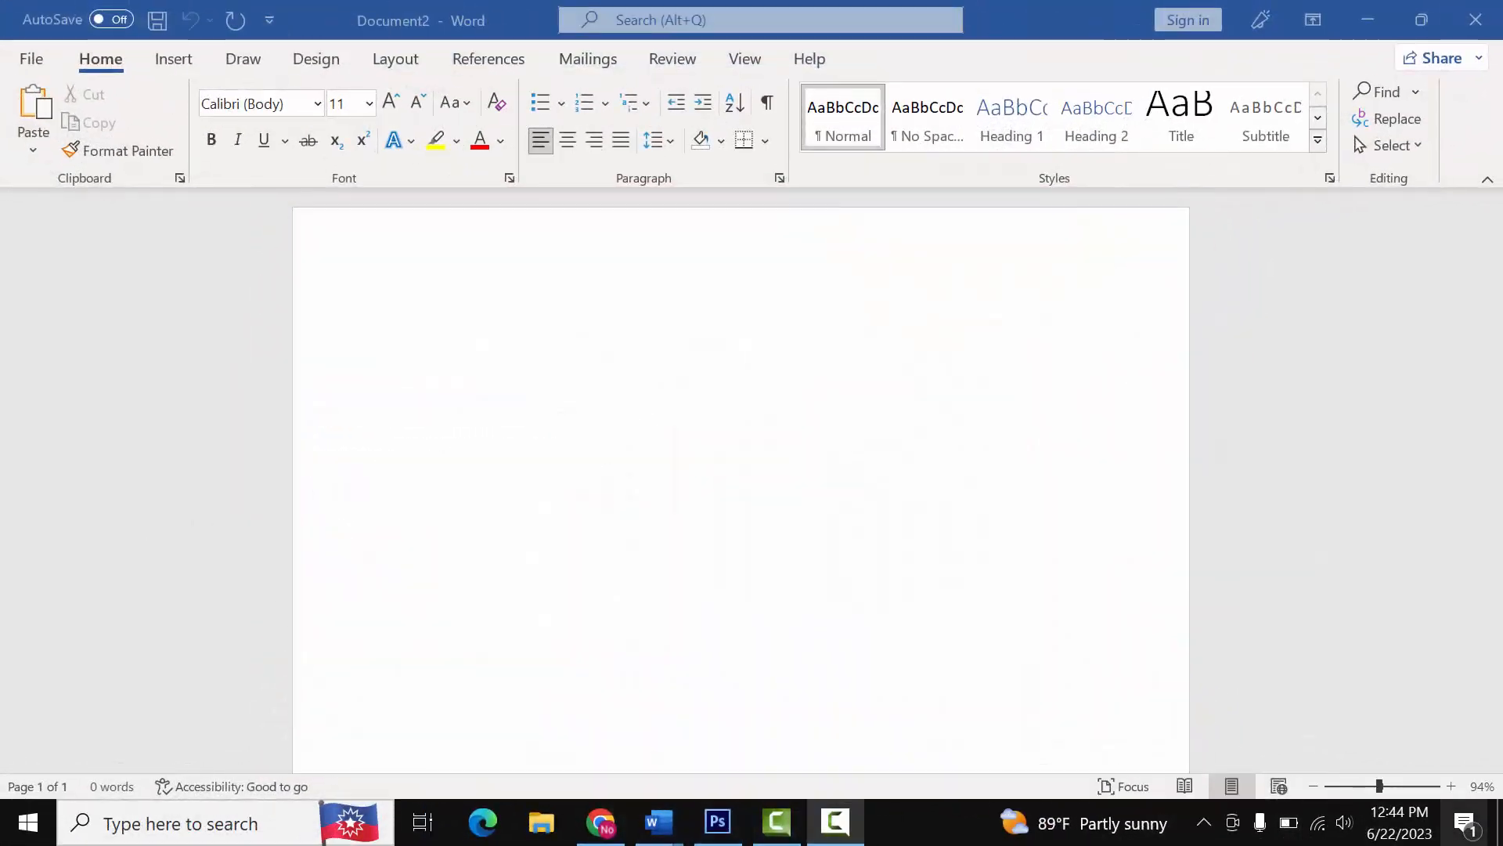
# - Set up the blank page as landscape legal-size paper with narrow margins
pyautogui.click(400, 286)
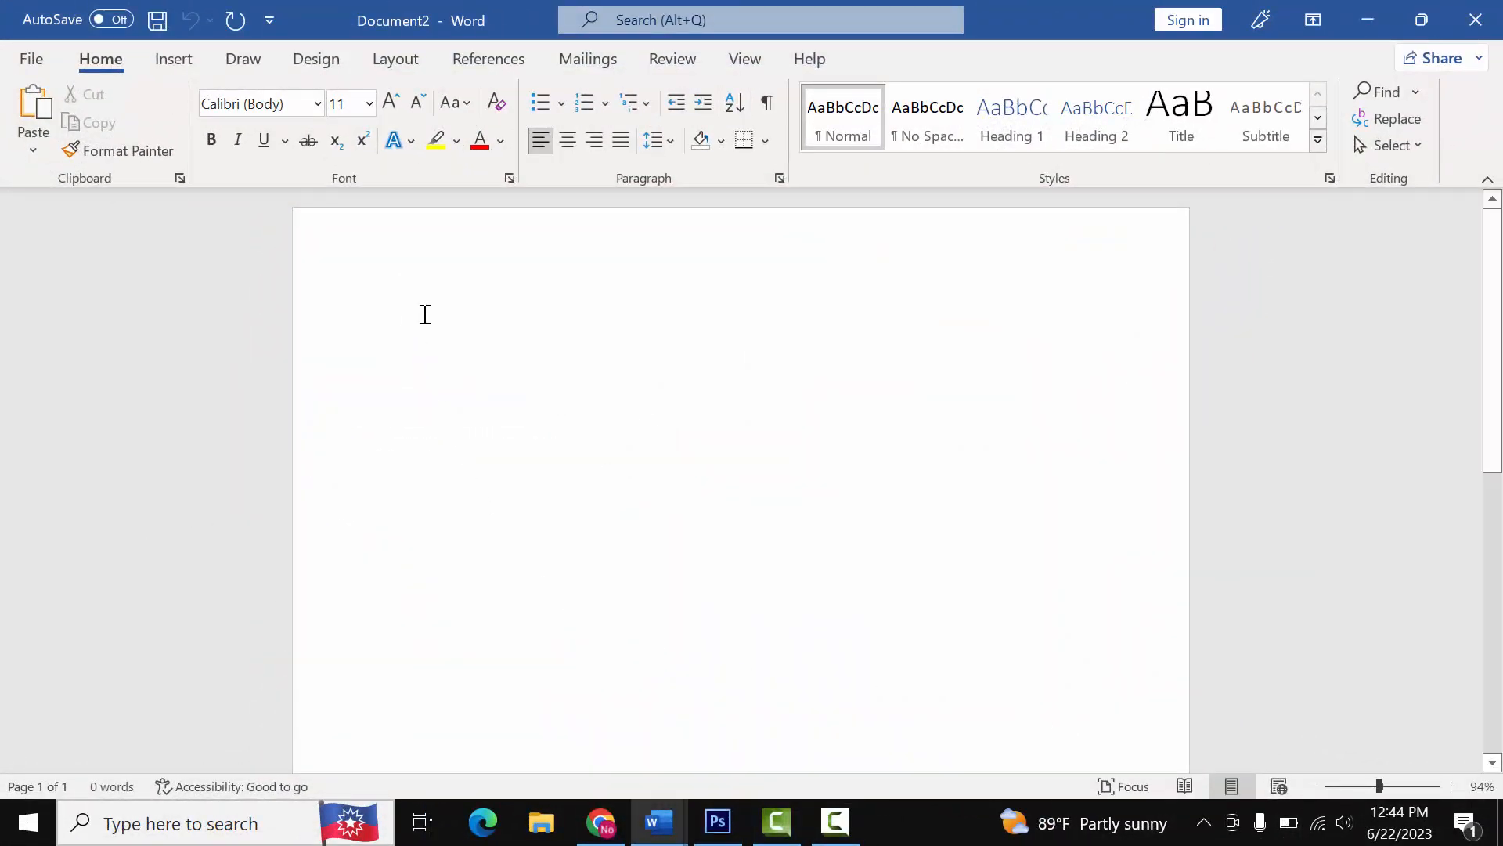
pyautogui.click(396, 63)
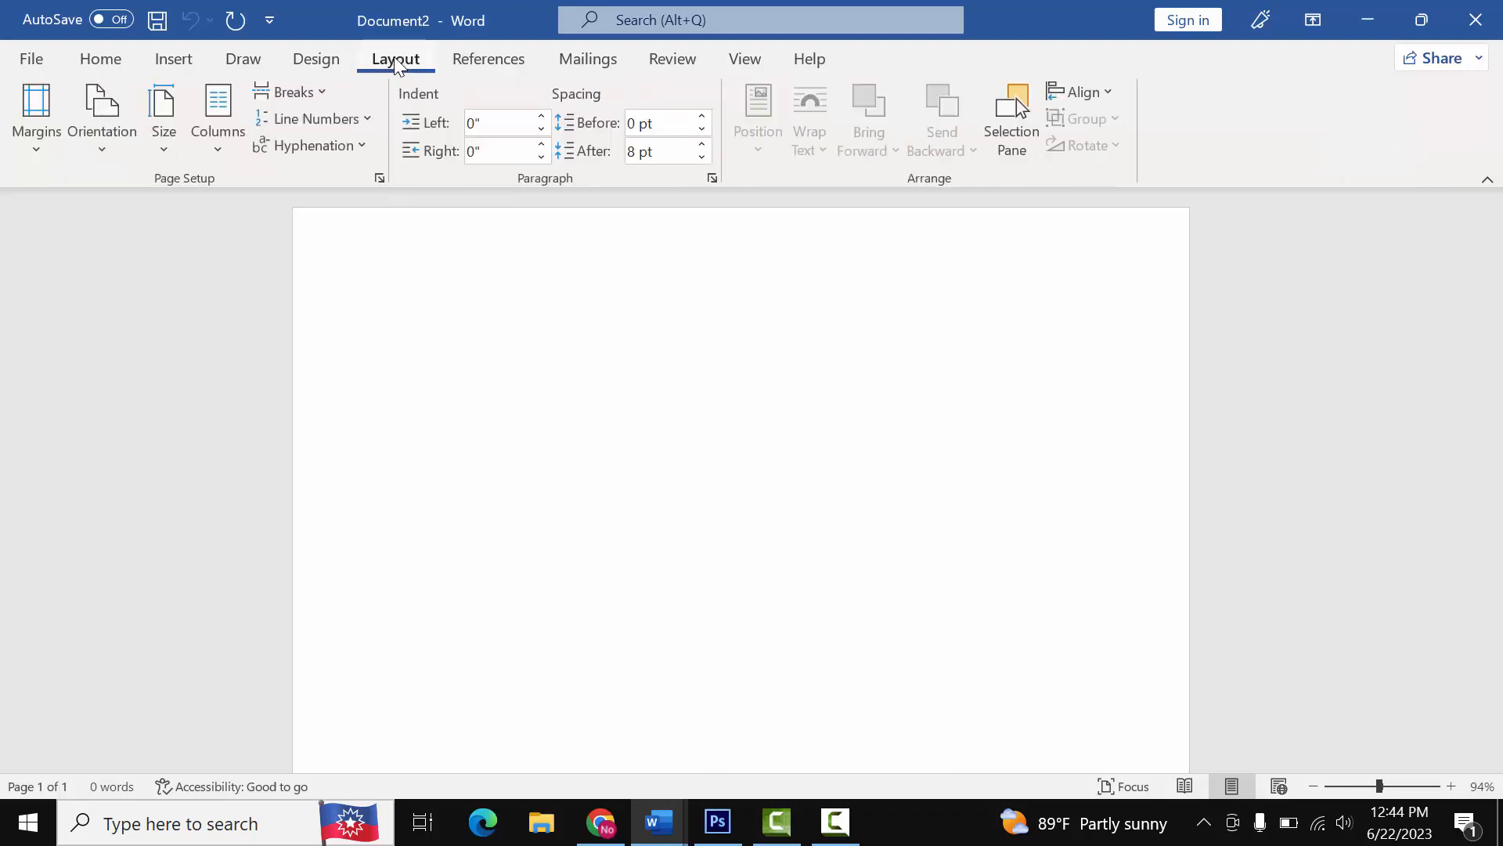
pyautogui.click(102, 130)
pyautogui.click(135, 254)
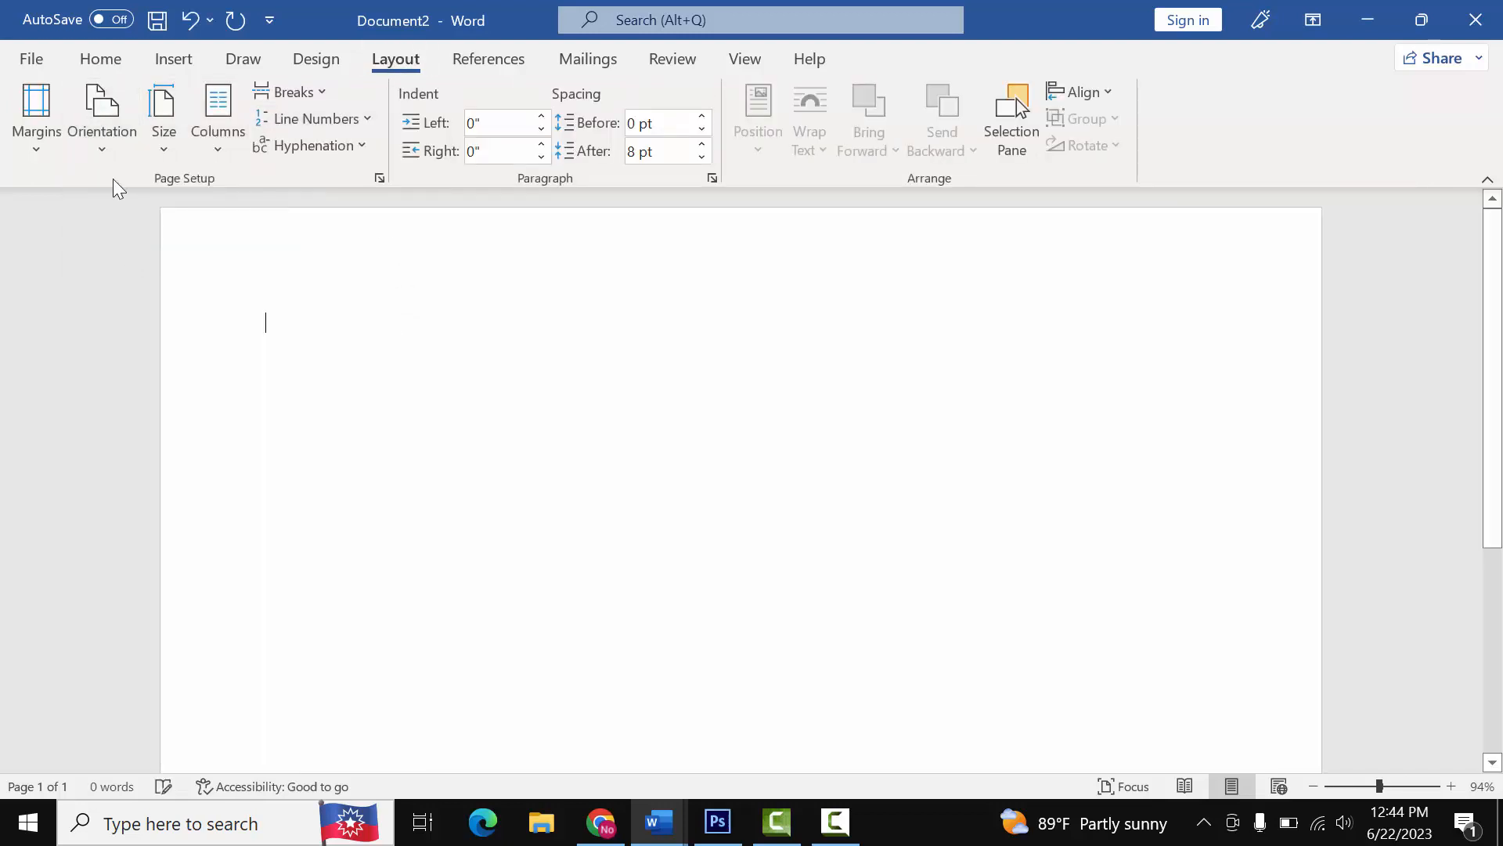
pyautogui.click(55, 141)
pyautogui.click(77, 301)
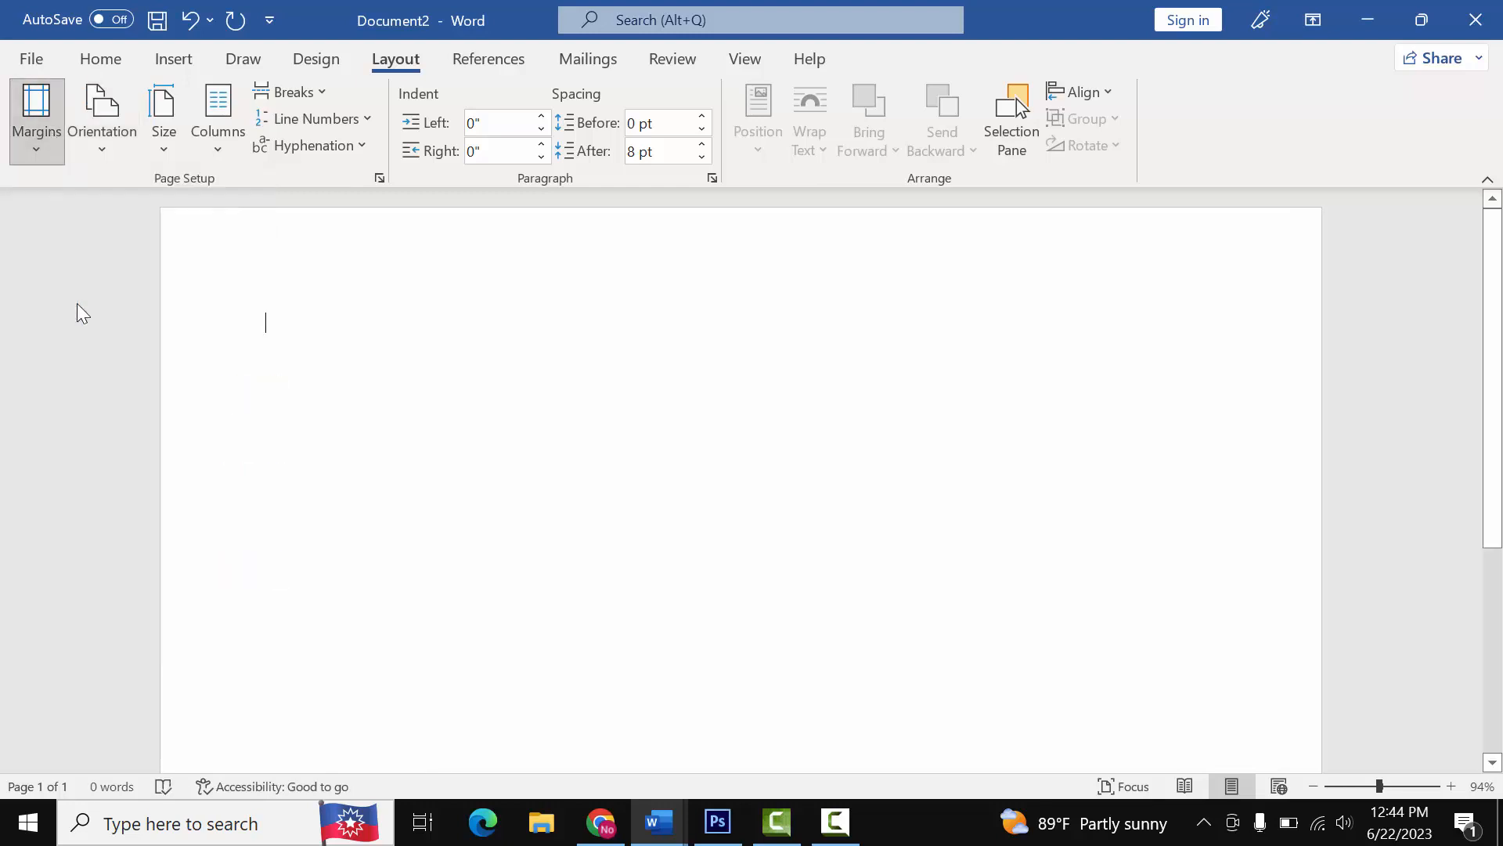
pyautogui.click(165, 143)
pyautogui.click(239, 308)
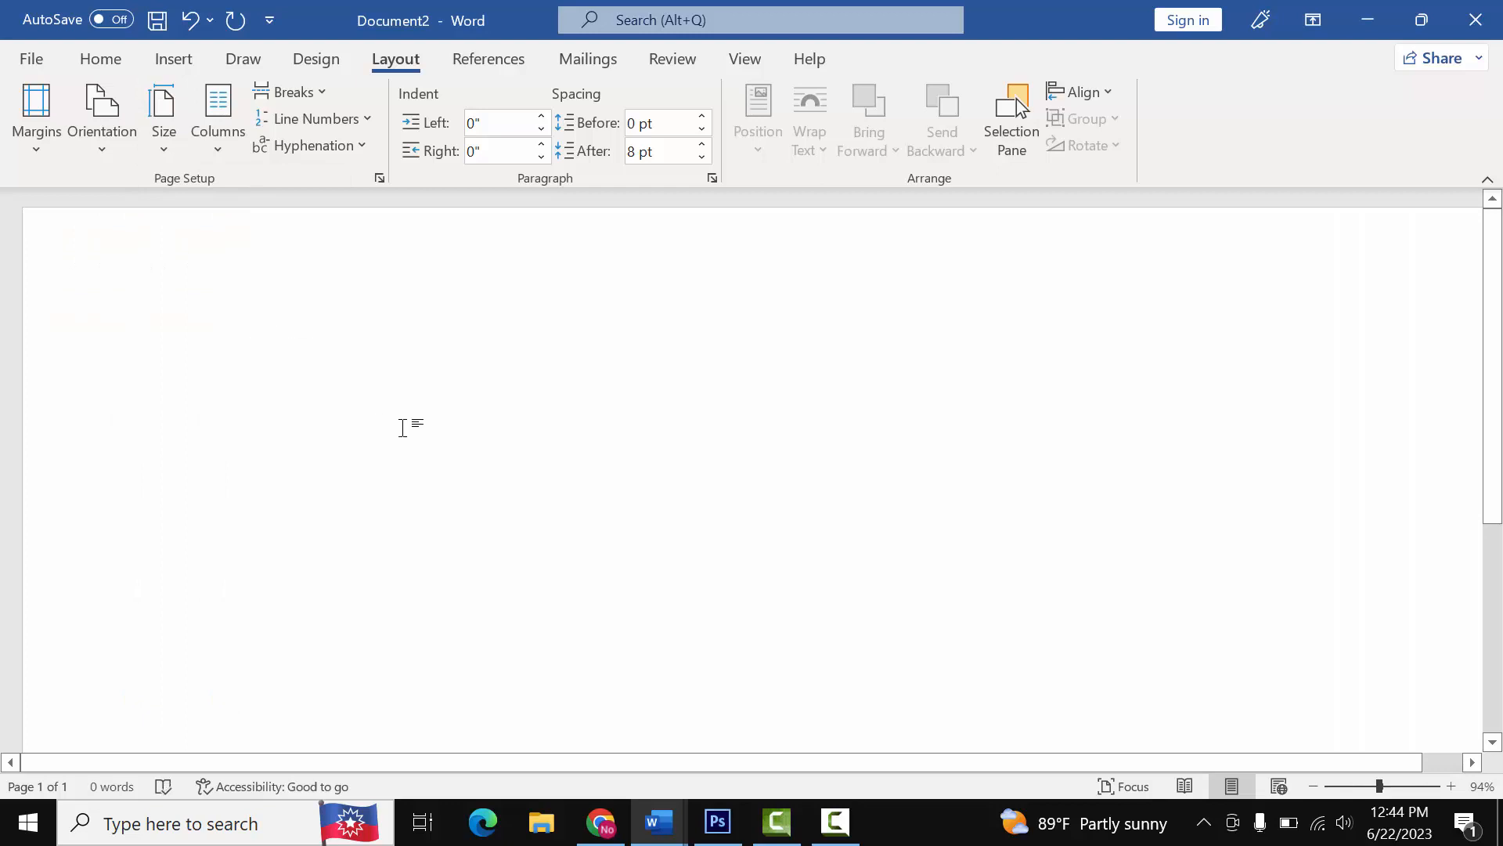
pyautogui.moveTo(1379, 785); pyautogui.dragTo(1355, 786)
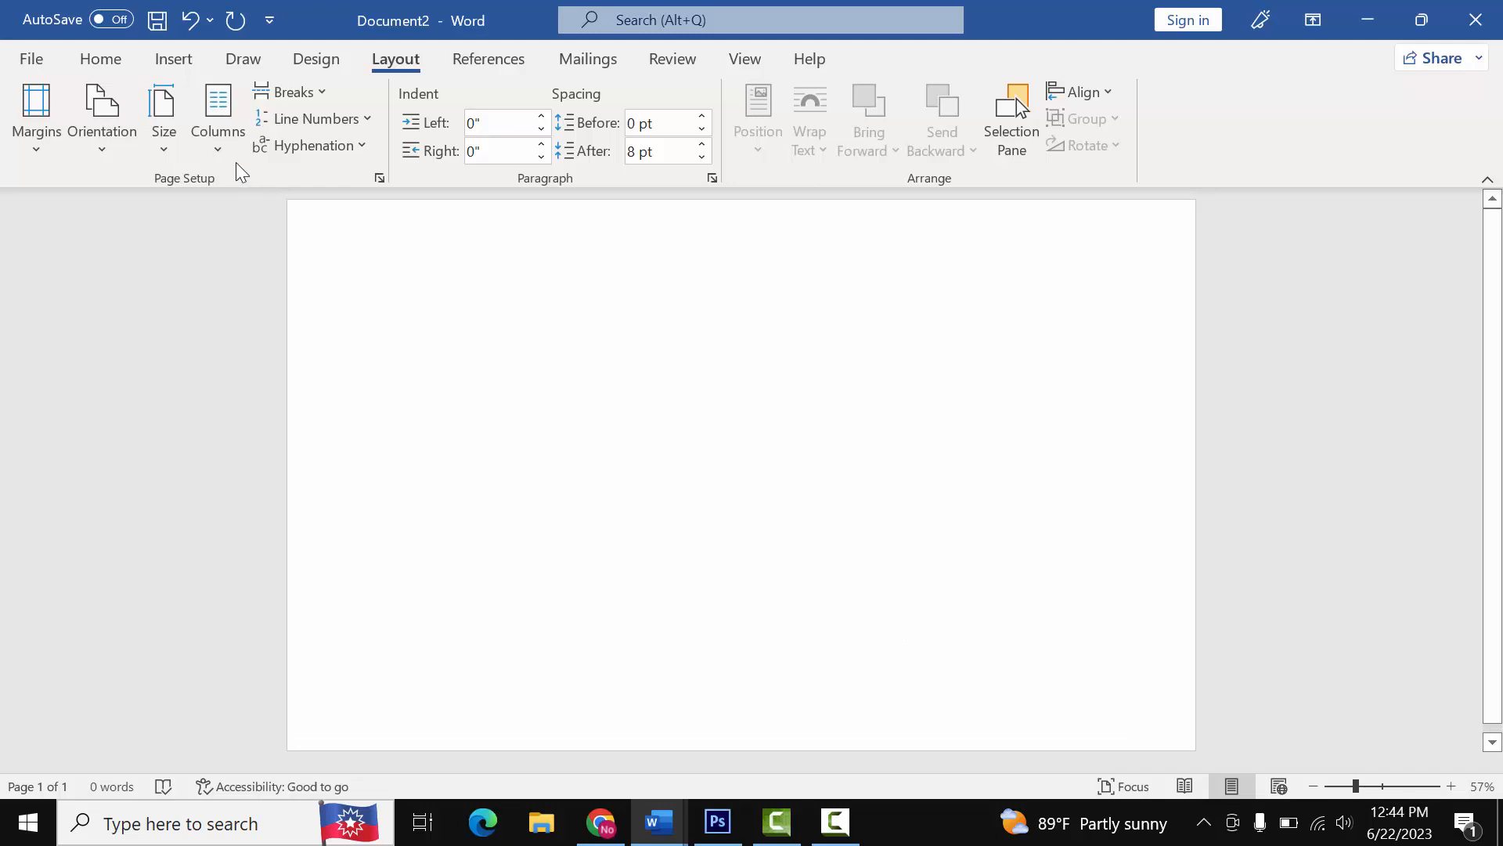
# - Insert the Background picture from the device's Desktop folder and set its text wrapping to In Front of Text
pyautogui.click(176, 59)
pyautogui.click(224, 127)
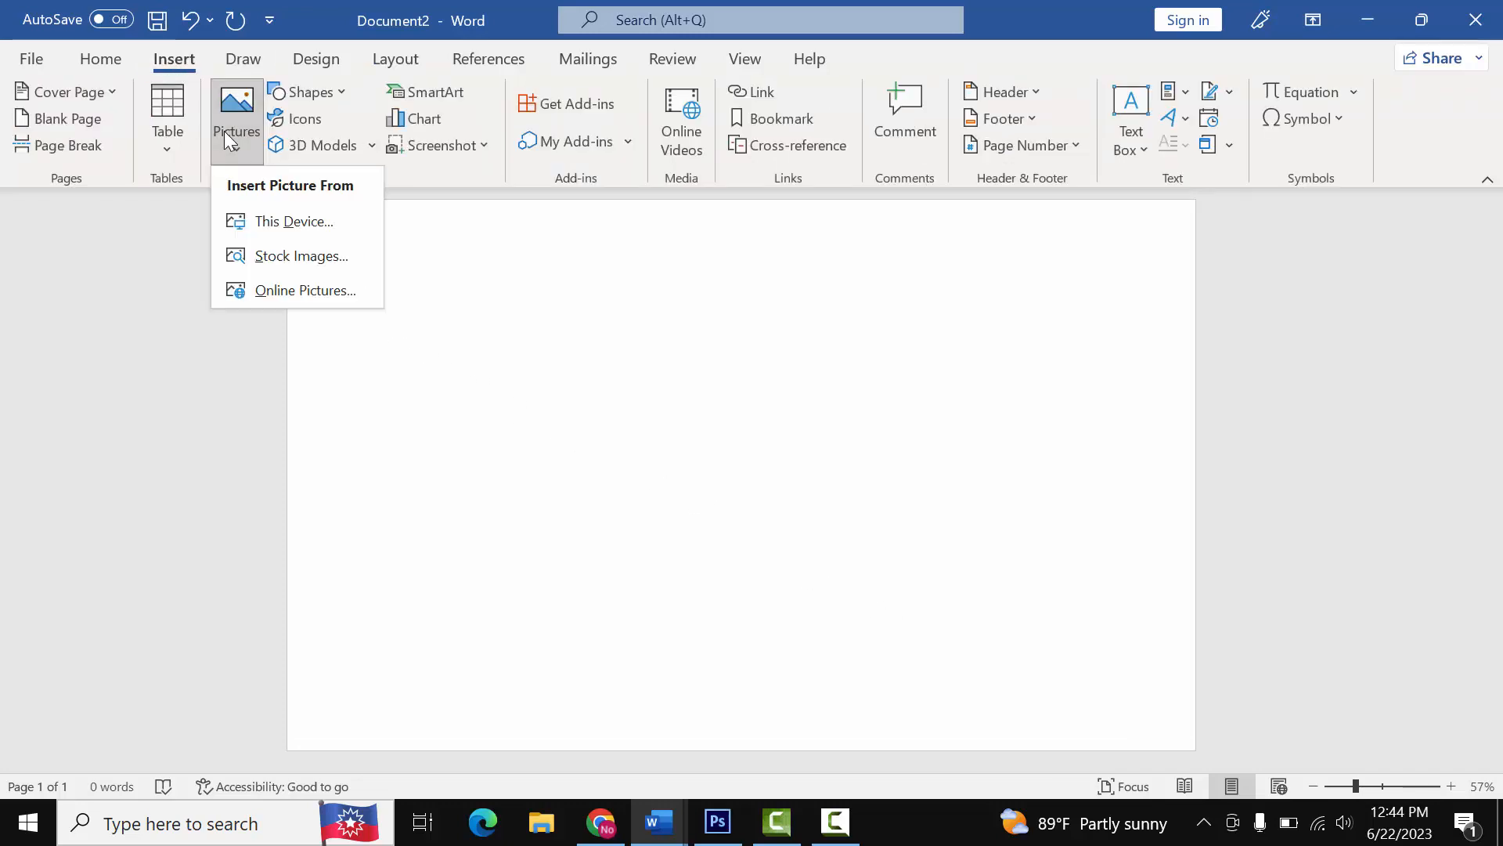
pyautogui.click(259, 224)
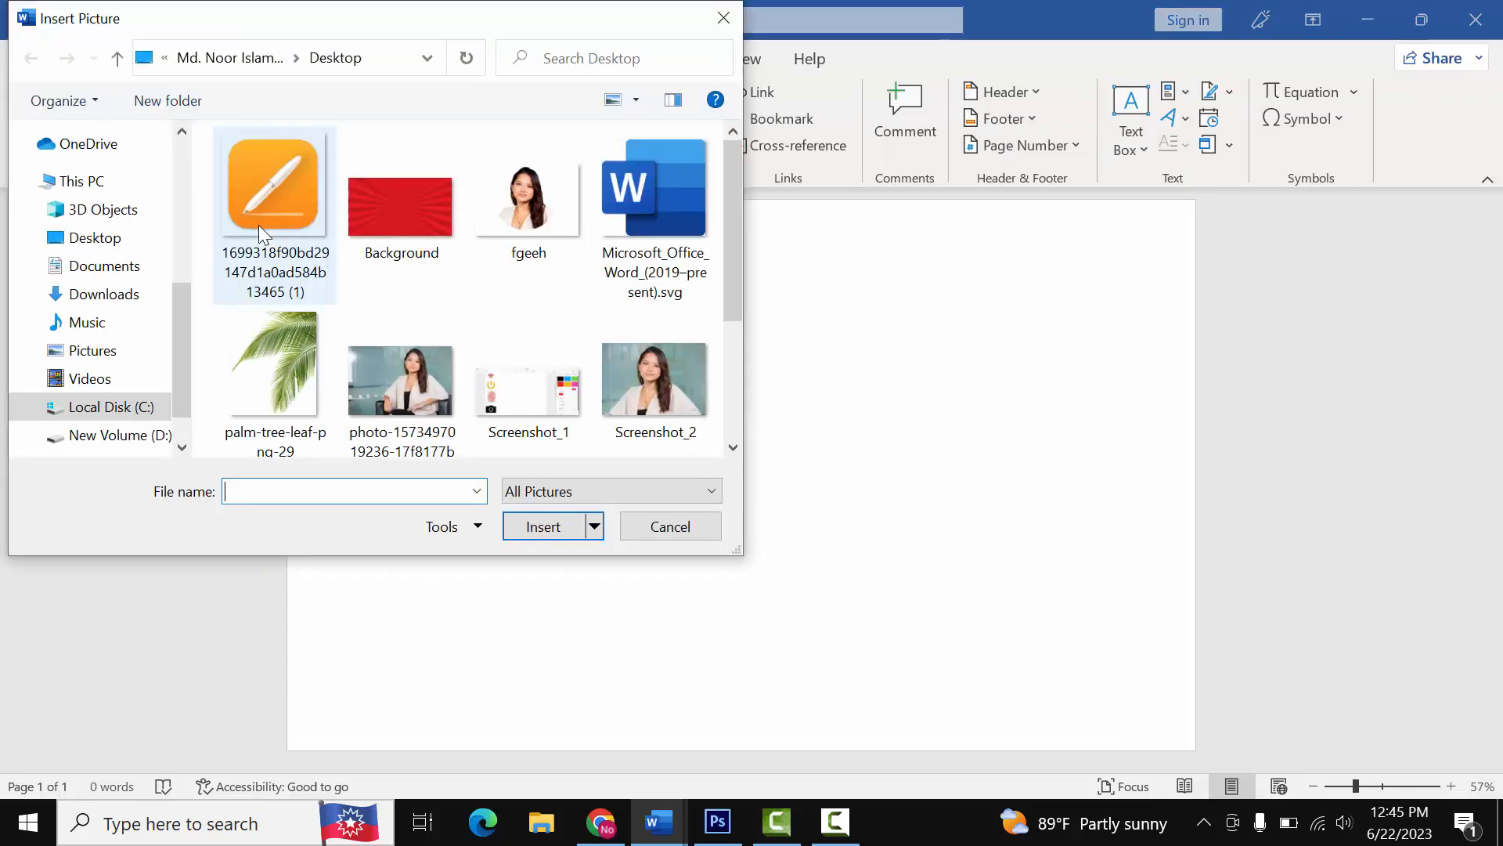
pyautogui.click(383, 222)
pyautogui.doubleClick(382, 219)
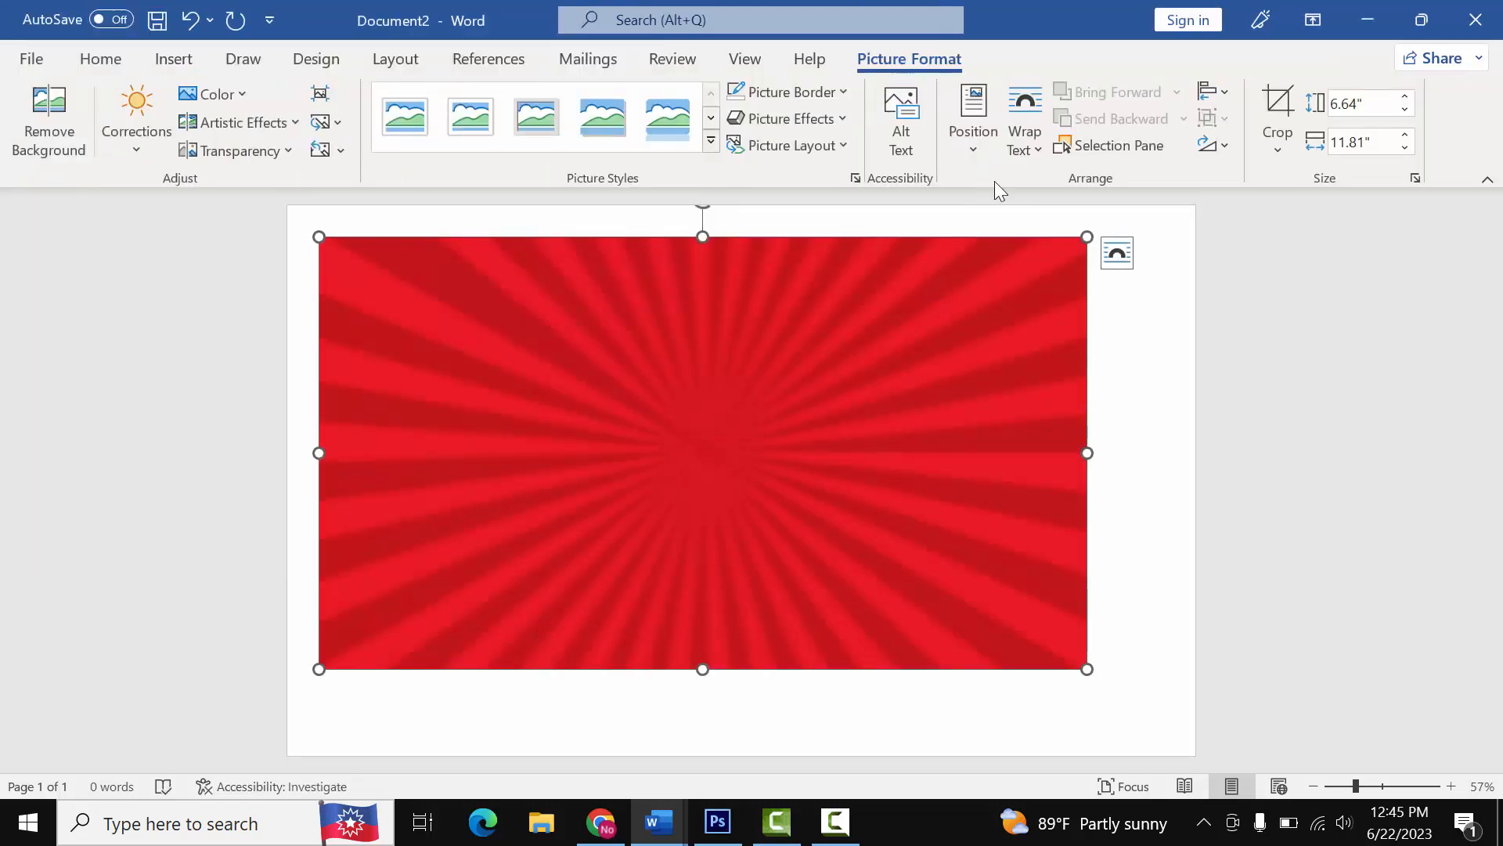
pyautogui.click(1023, 141)
pyautogui.click(1071, 388)
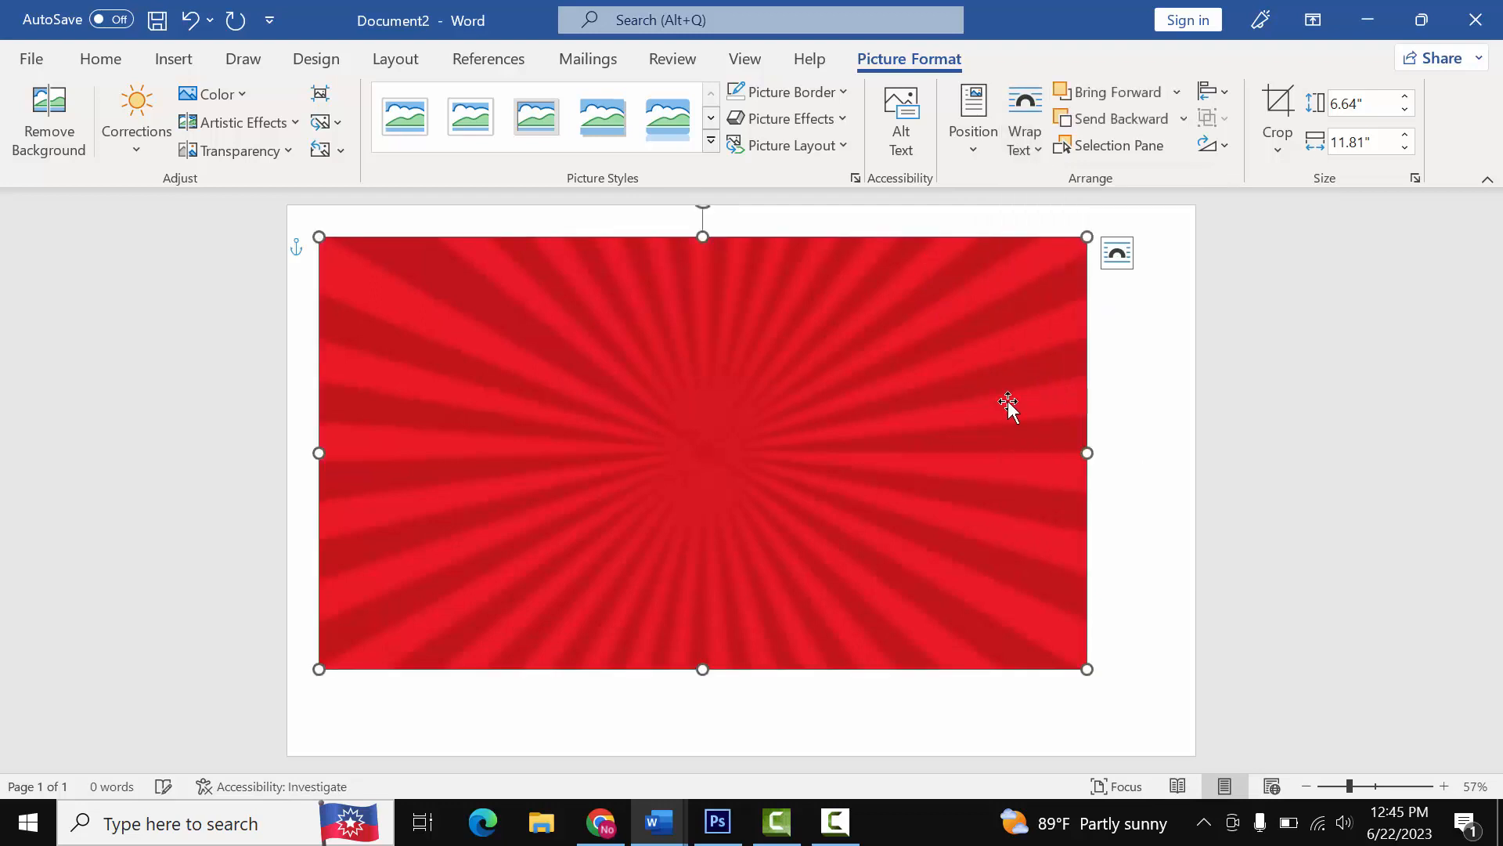
# - Move the red sunburst picture to the page's upper-left corner and enlarge it to about 8.49" by 14.1" to cover the page
pyautogui.moveTo(688, 403); pyautogui.dragTo(674, 374)
pyautogui.moveTo(1093, 695); pyautogui.dragTo(1168, 719)
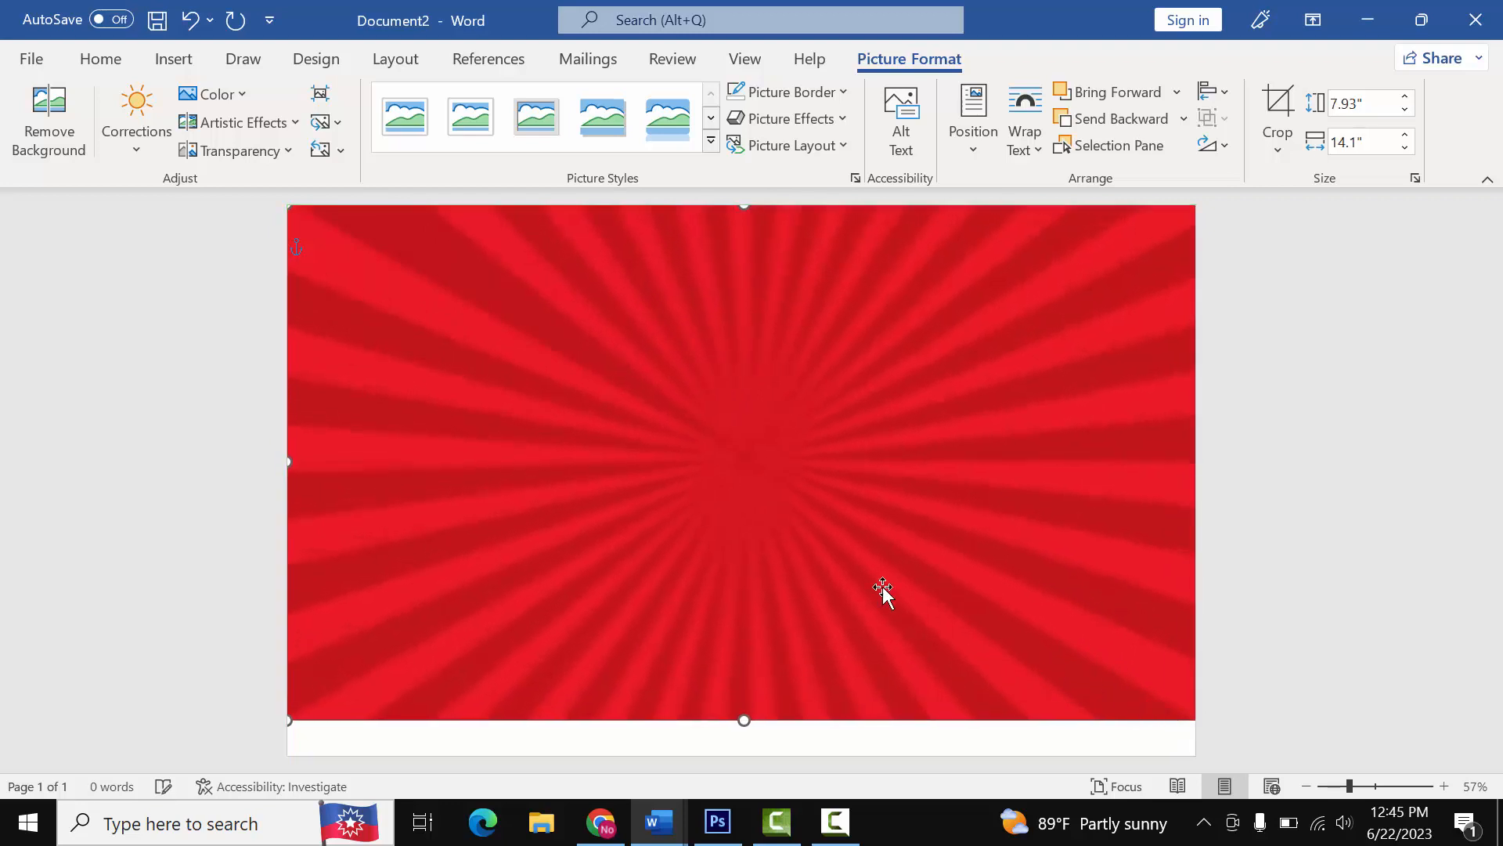
pyautogui.moveTo(831, 534); pyautogui.dragTo(763, 419)
pyautogui.moveTo(740, 220); pyautogui.dragTo(735, 189)
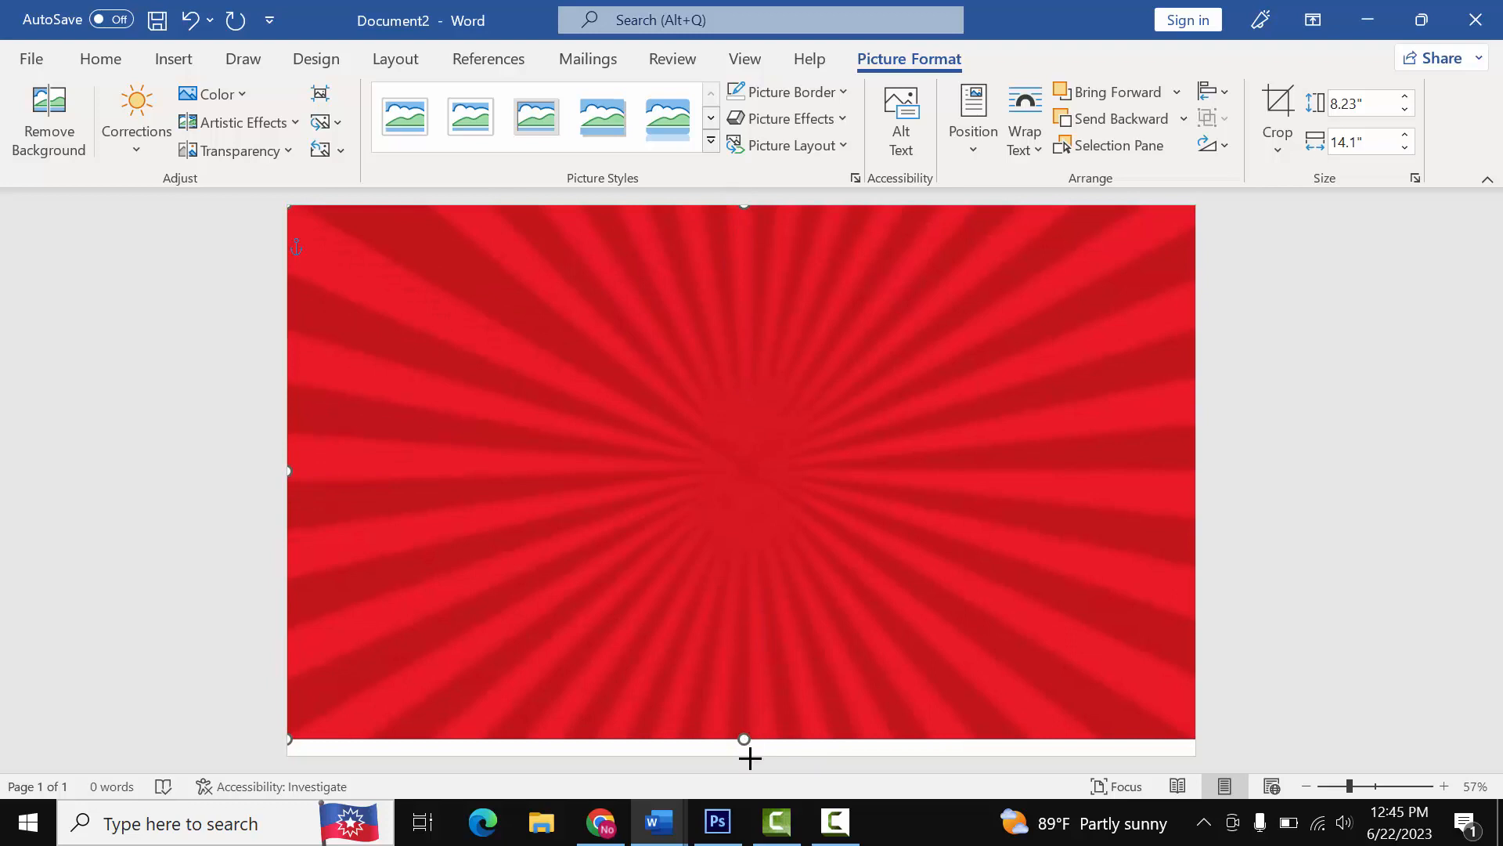
pyautogui.moveTo(749, 758); pyautogui.dragTo(749, 759)
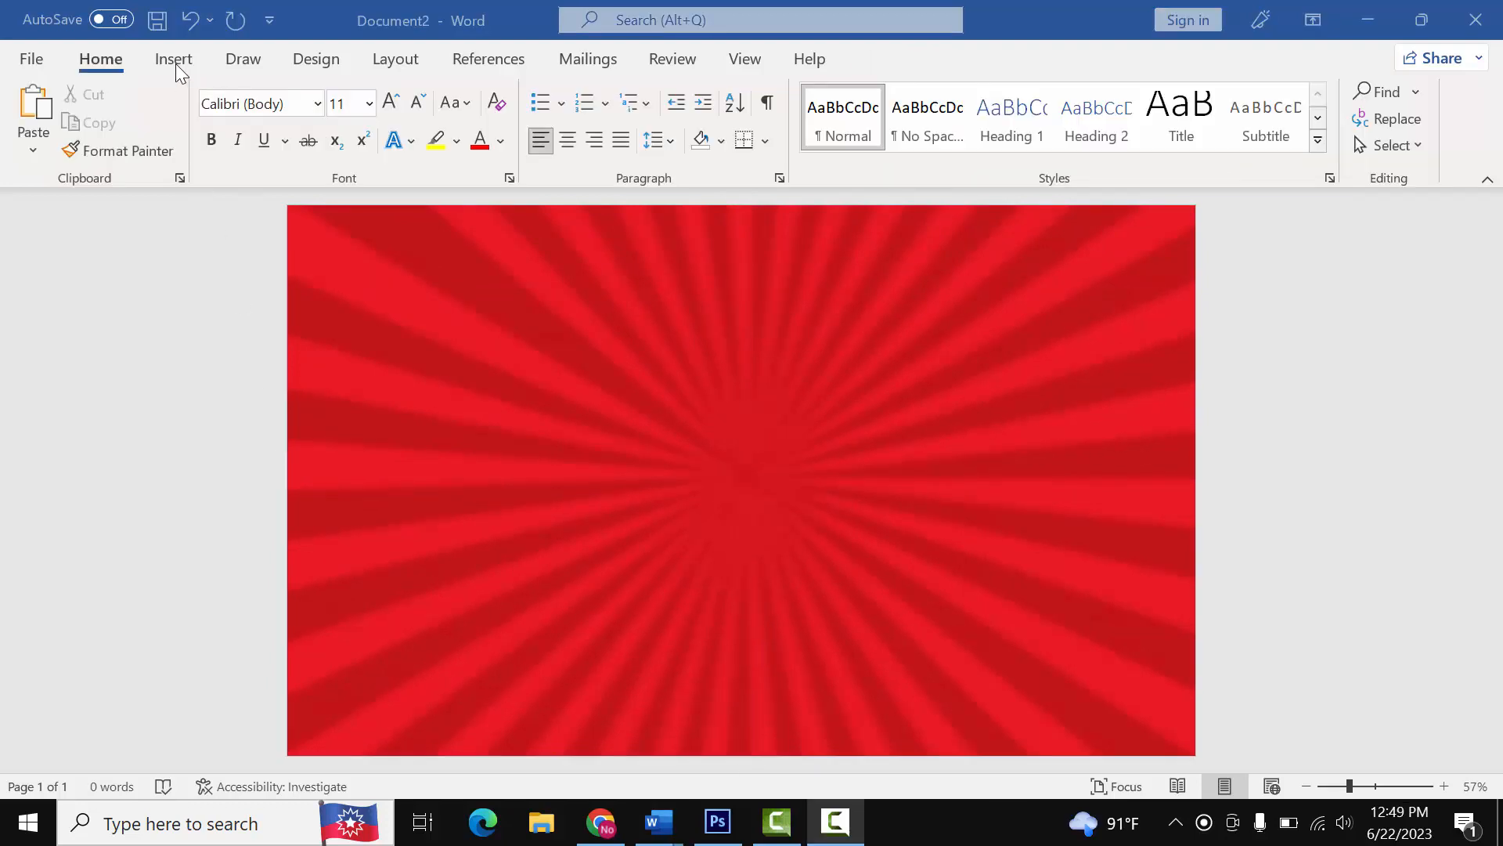
# - Insert the cut-out picture of the surprised man from the device
pyautogui.click(174, 59)
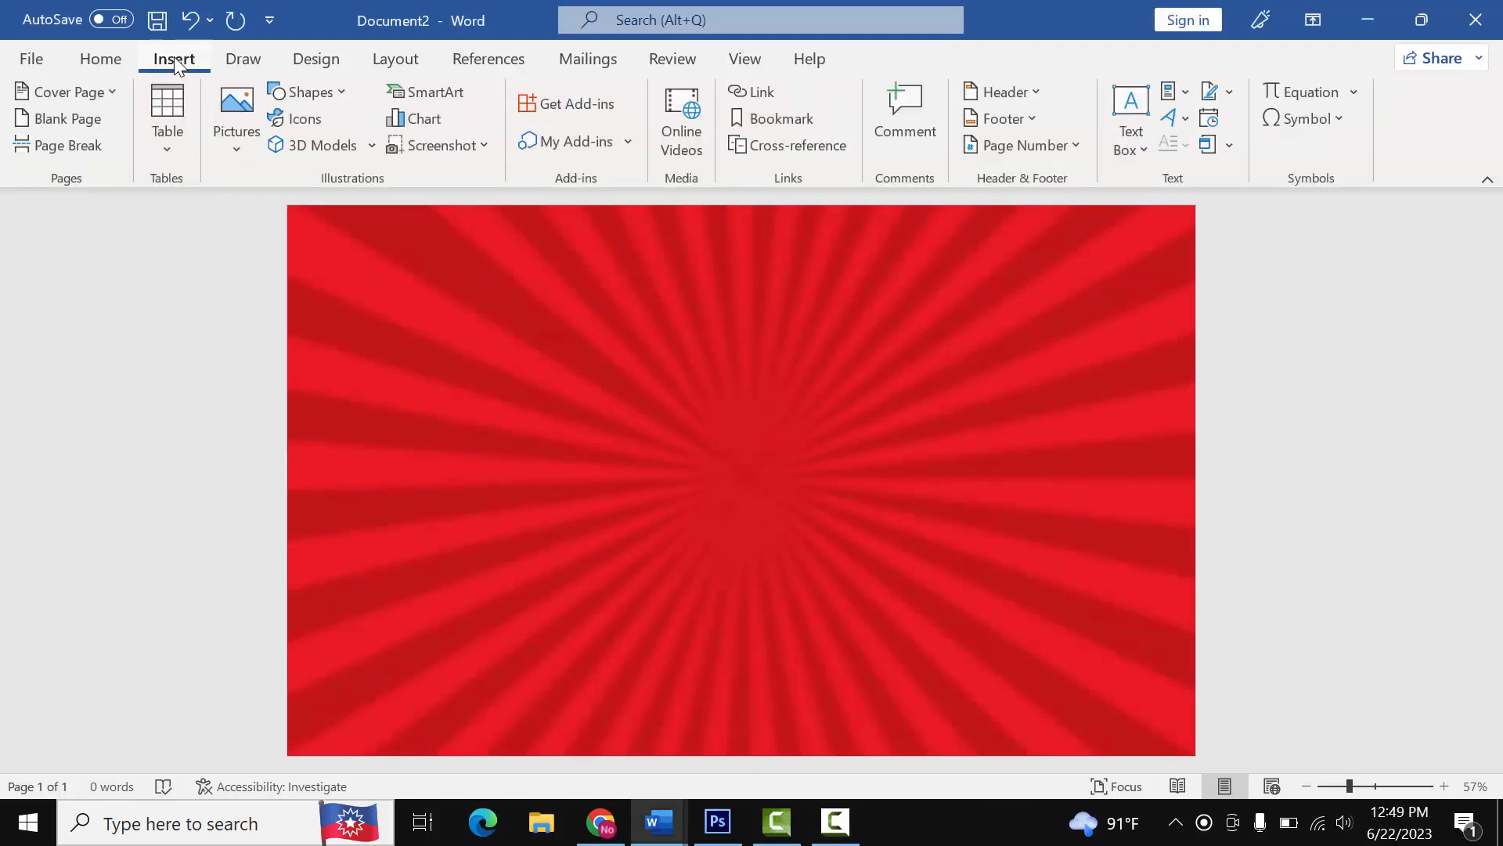
pyautogui.click(238, 117)
pyautogui.click(276, 223)
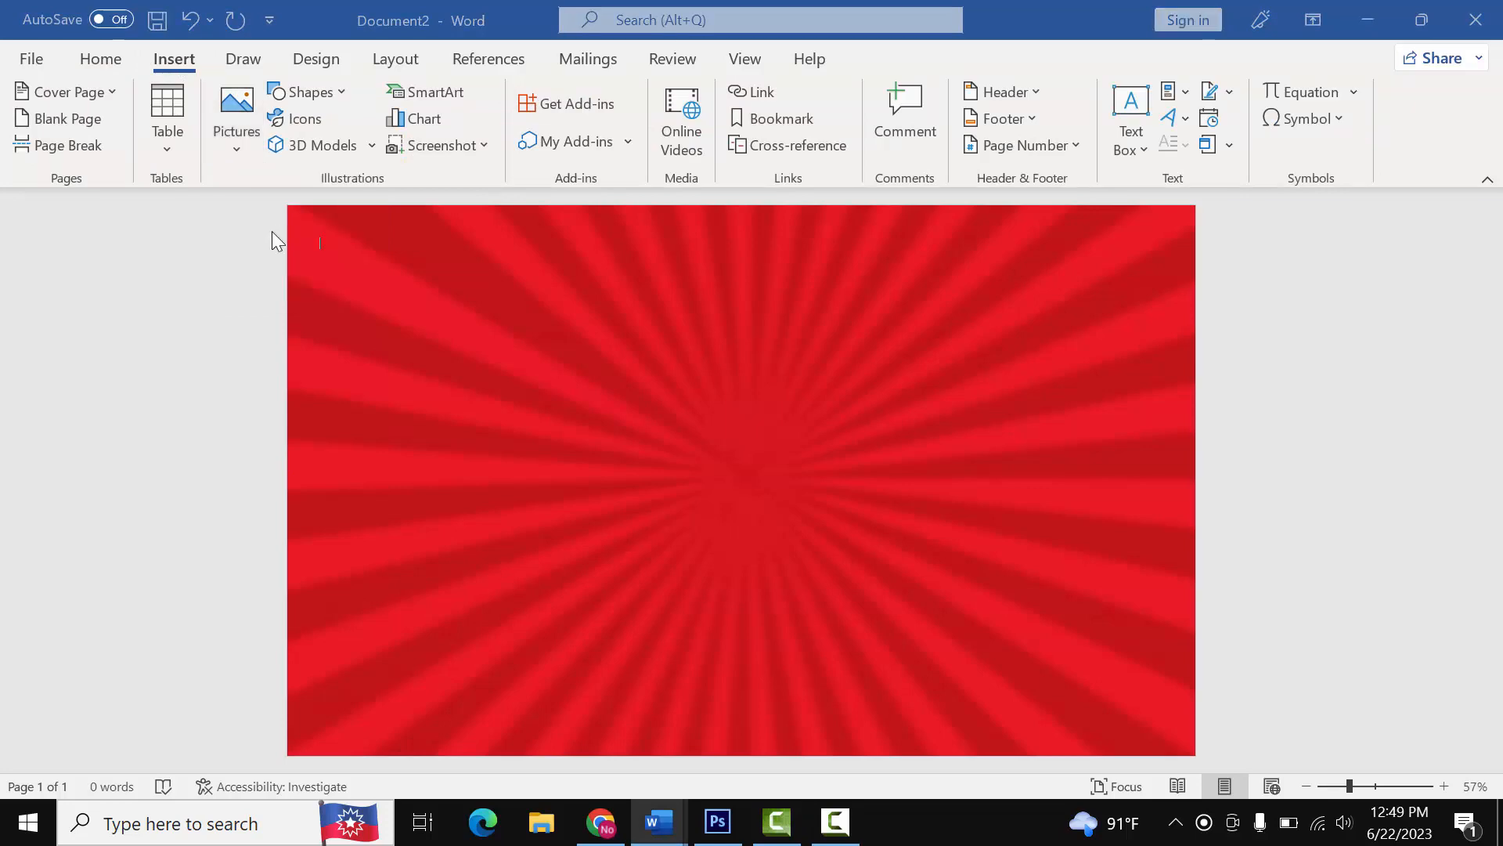
pyautogui.click(660, 255)
pyautogui.doubleClick(660, 254)
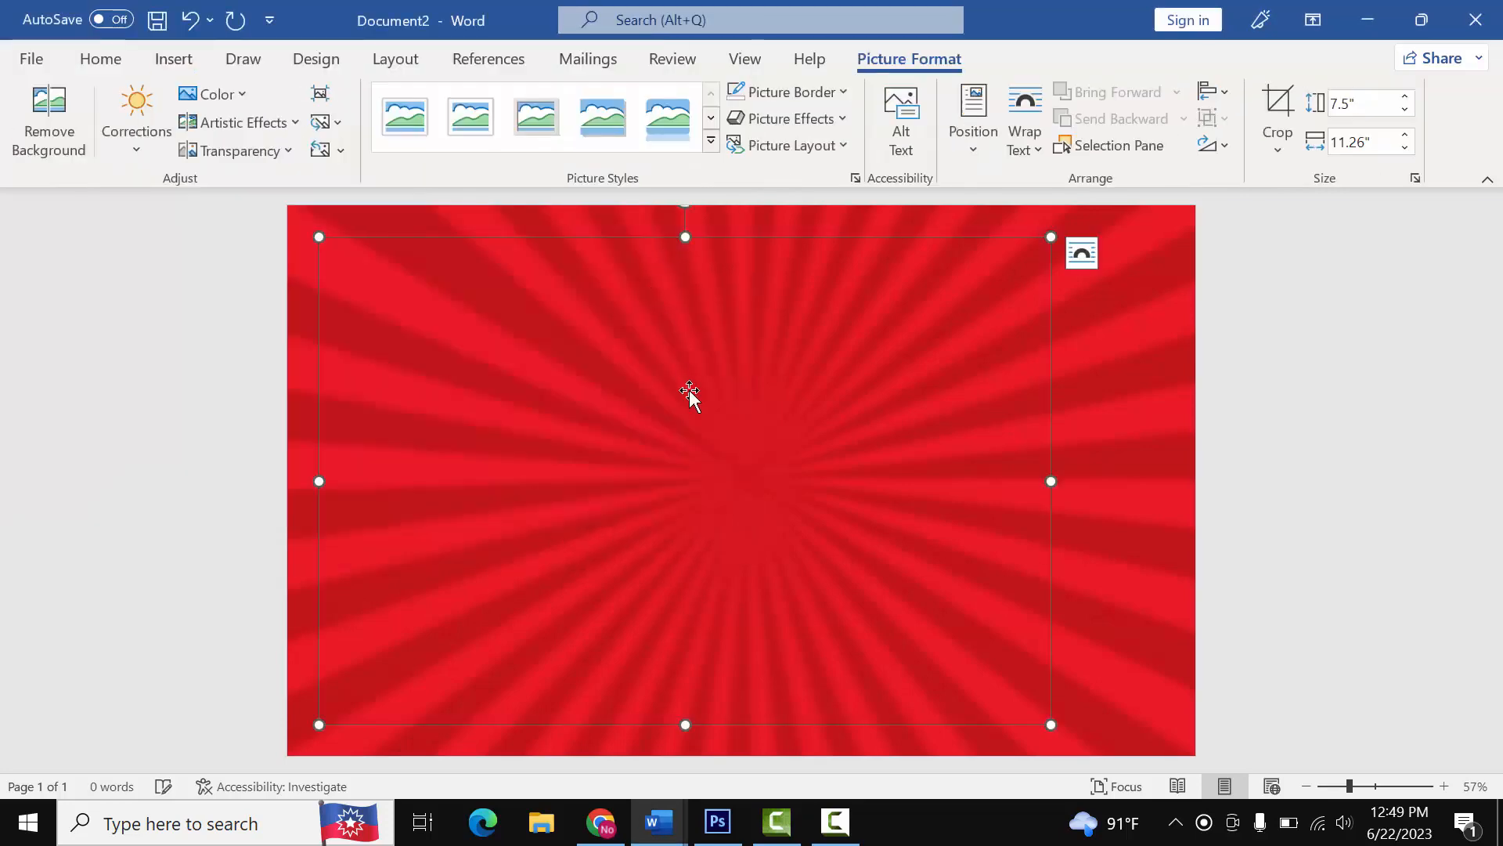
# - Wrap the man's picture In Front of Text and place it at the lower-right edge of the page
pyautogui.click(1018, 131)
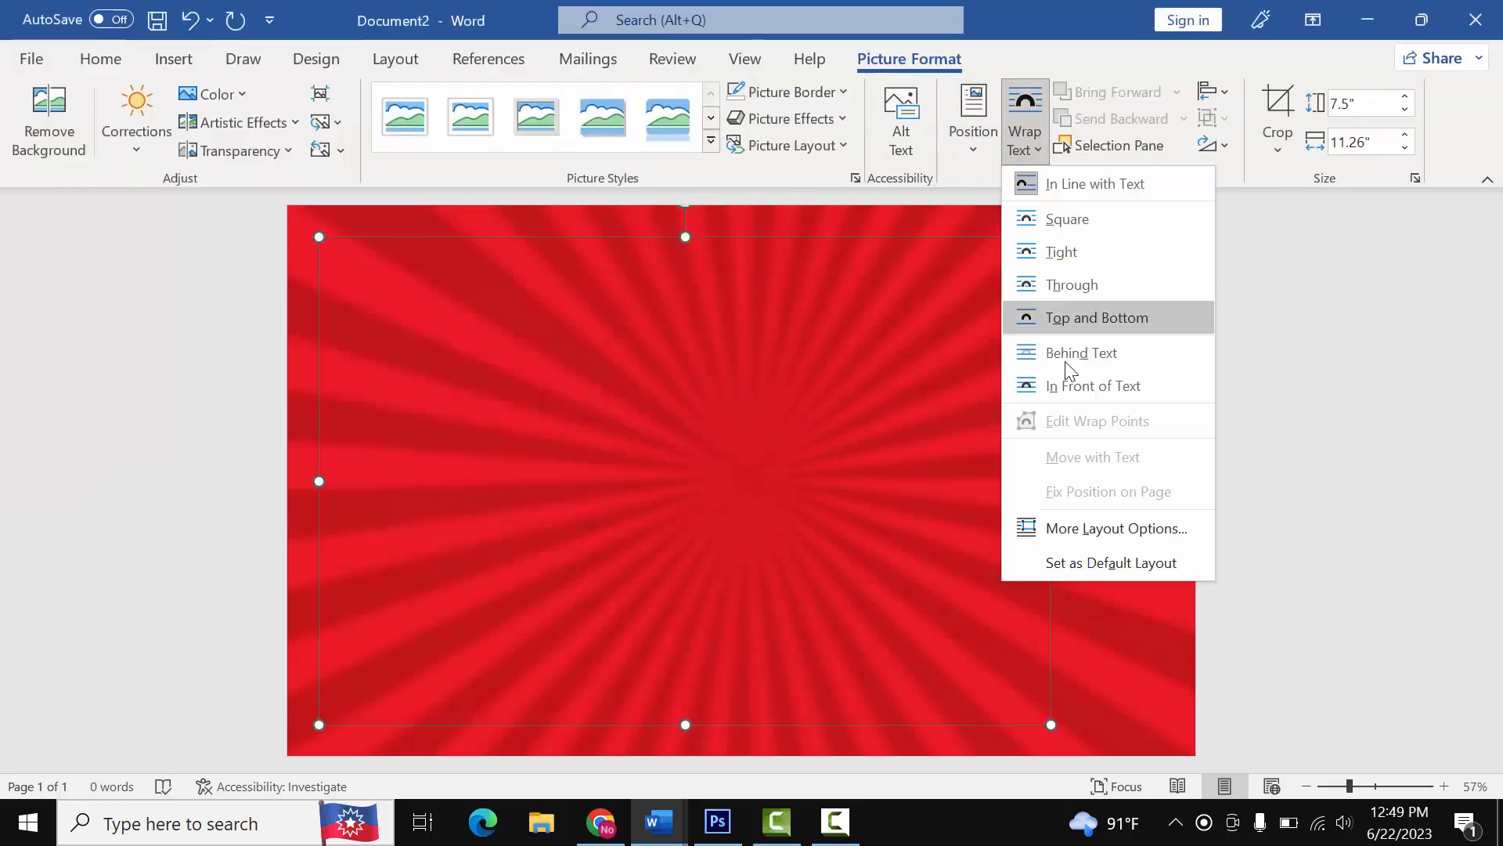
pyautogui.click(1066, 393)
pyautogui.moveTo(712, 604); pyautogui.dragTo(964, 642)
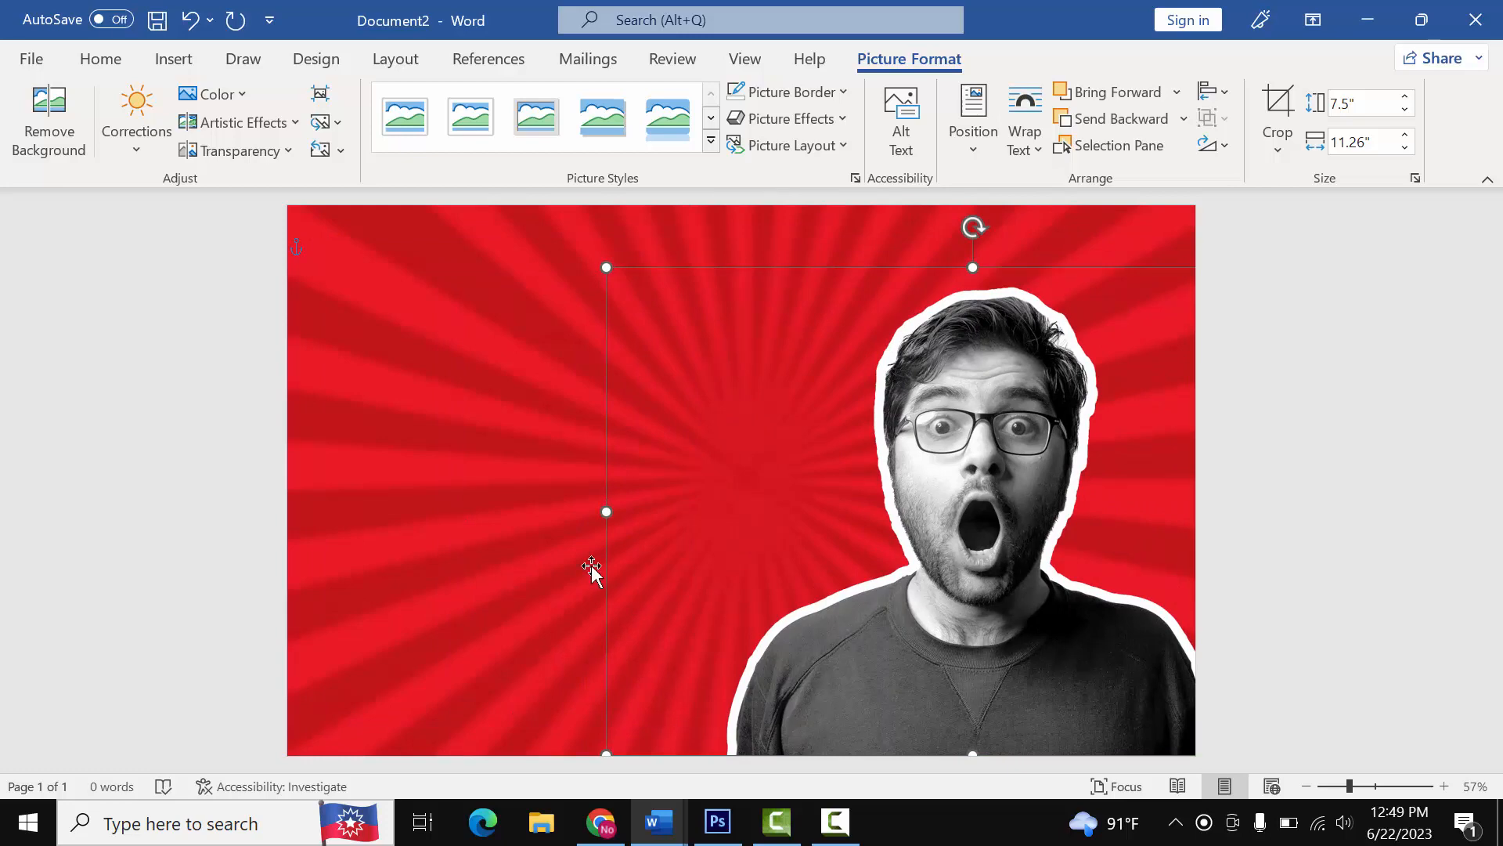
pyautogui.click(461, 519)
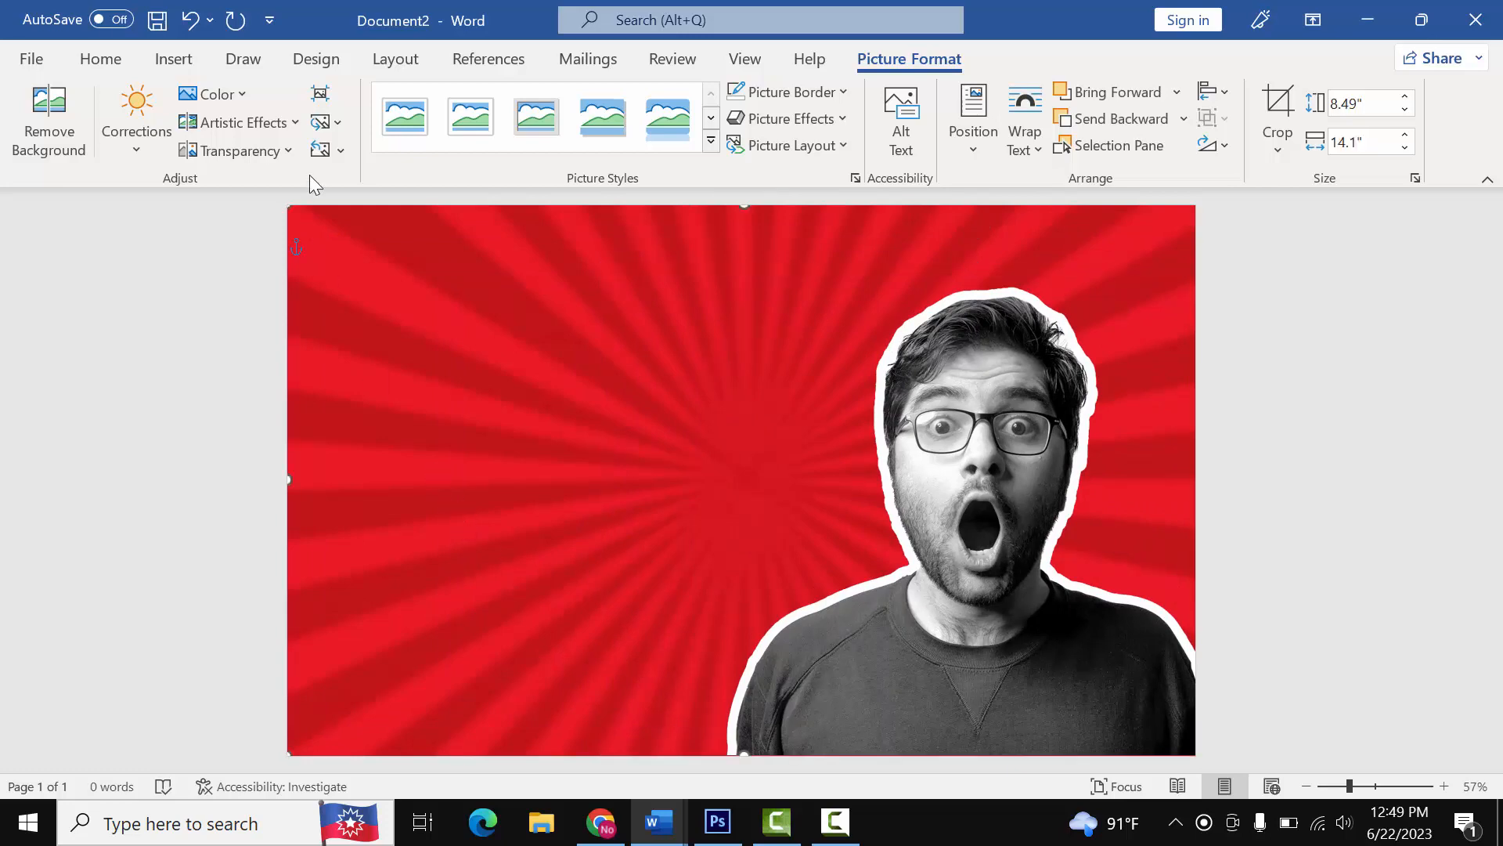
# - Draw a rounded rectangle about 1.24" high and 4.63" wide on the background beside the man
pyautogui.click(198, 58)
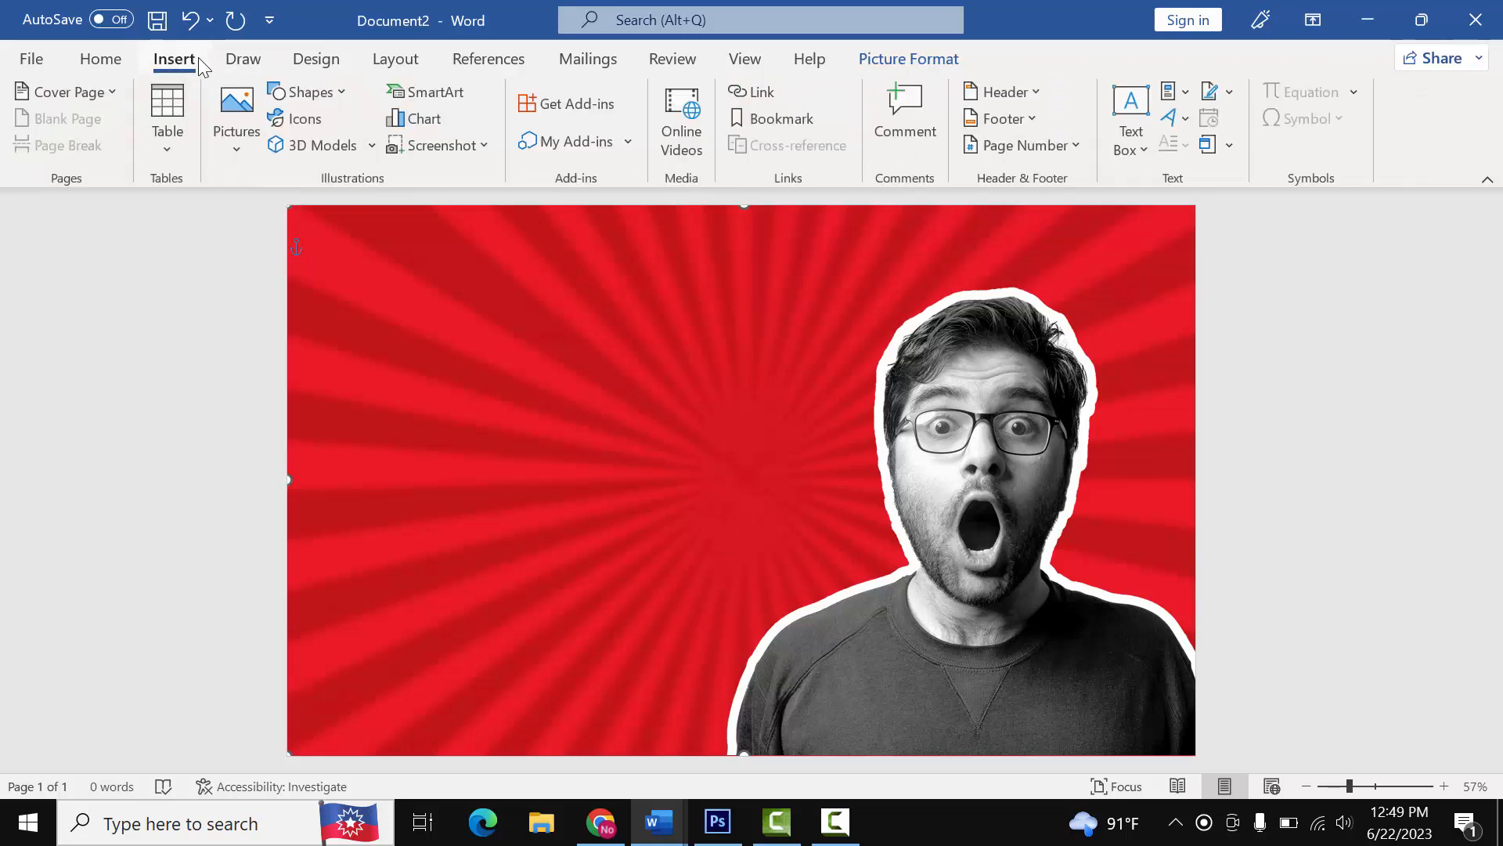
pyautogui.click(319, 99)
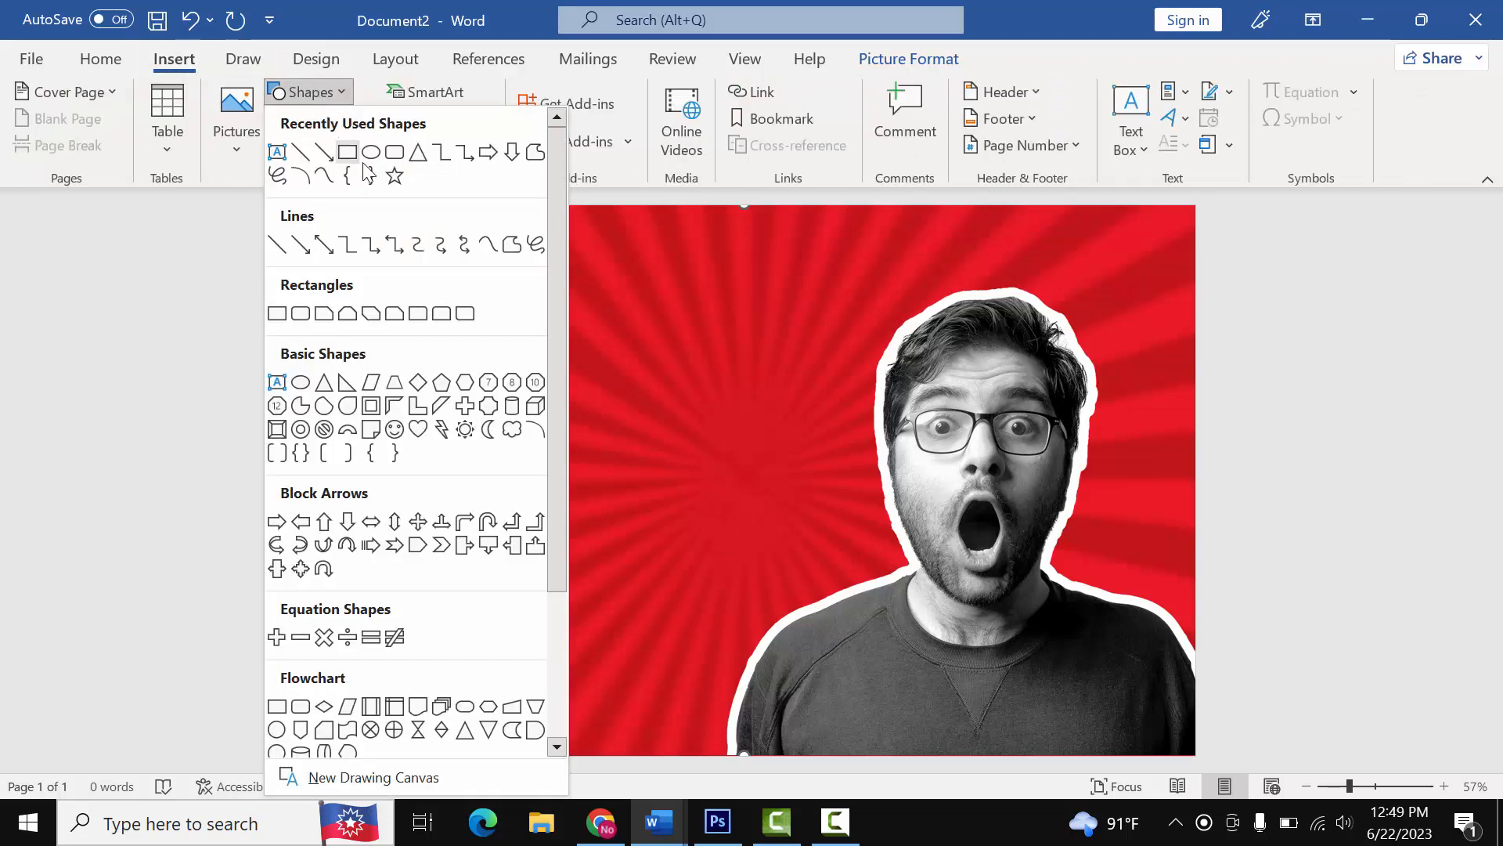
pyautogui.click(395, 151)
pyautogui.moveTo(399, 452); pyautogui.dragTo(700, 532)
# - Give the rounded rectangle a white fill and white outline, and shift it slightly closer to the man
pyautogui.click(514, 92)
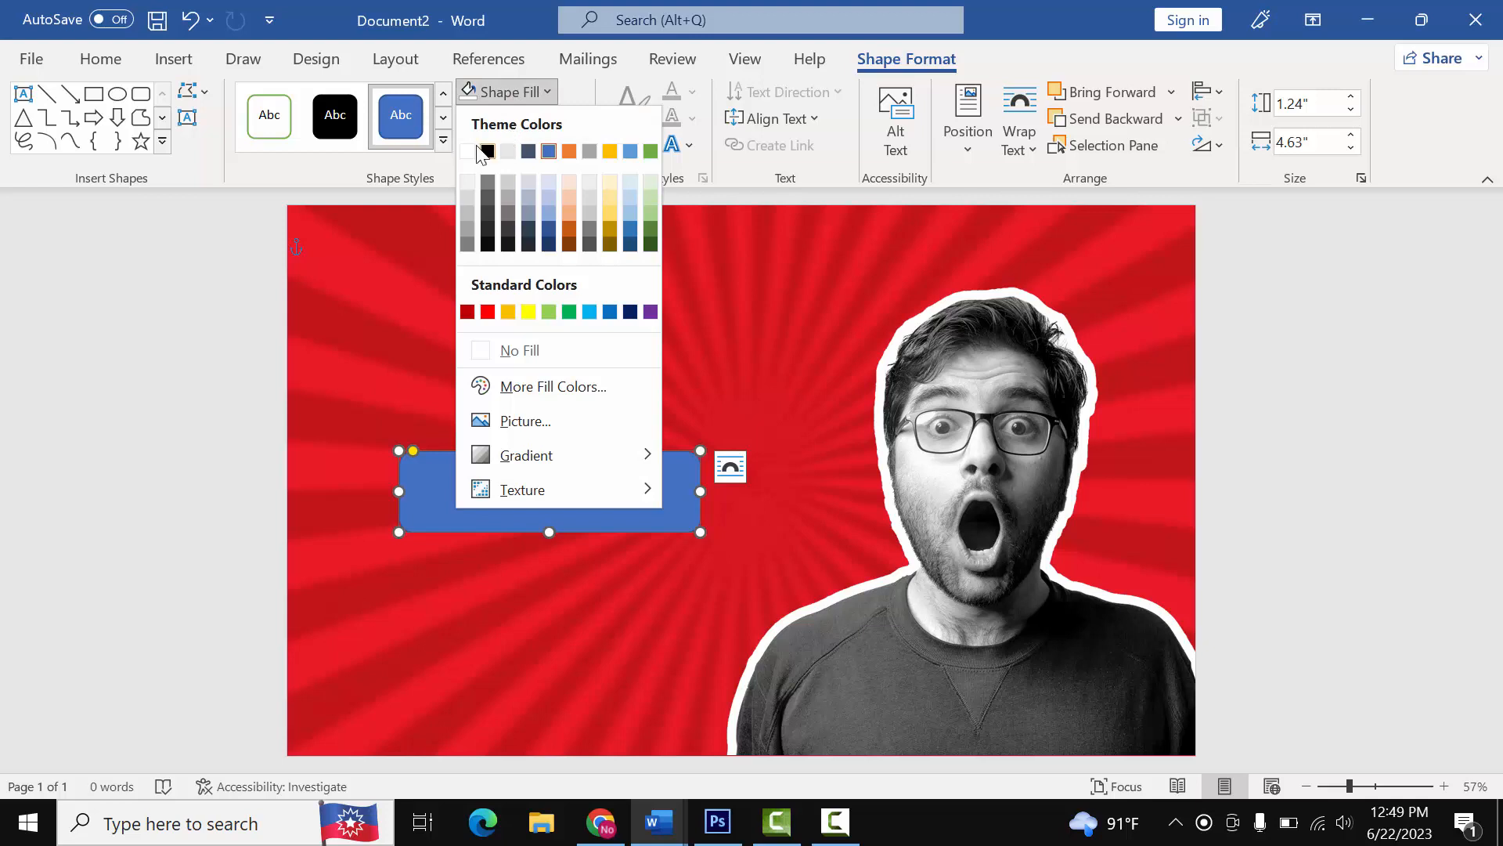
pyautogui.click(467, 151)
pyautogui.click(512, 118)
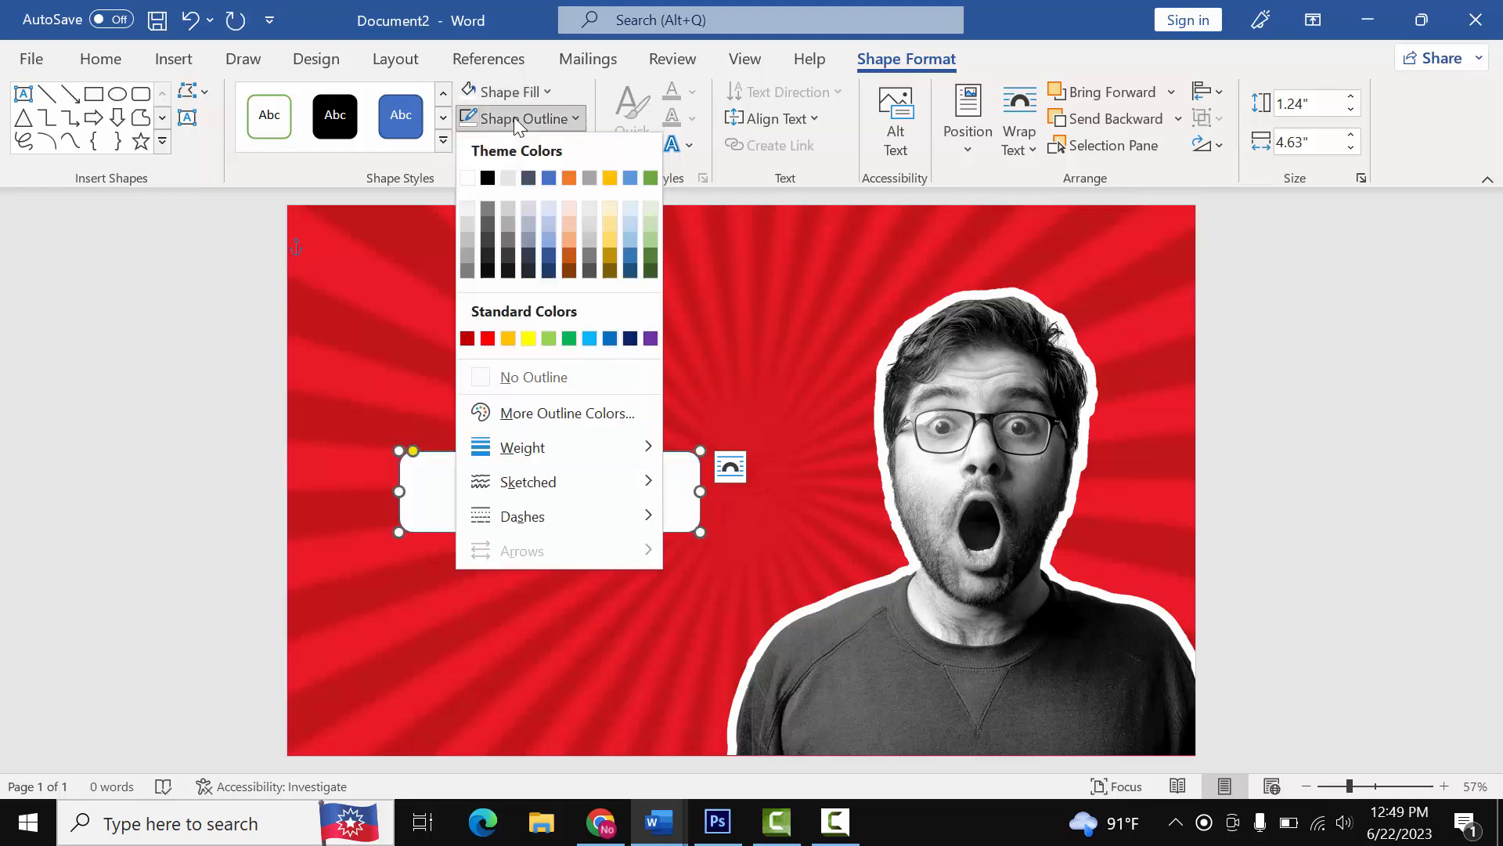
pyautogui.click(464, 180)
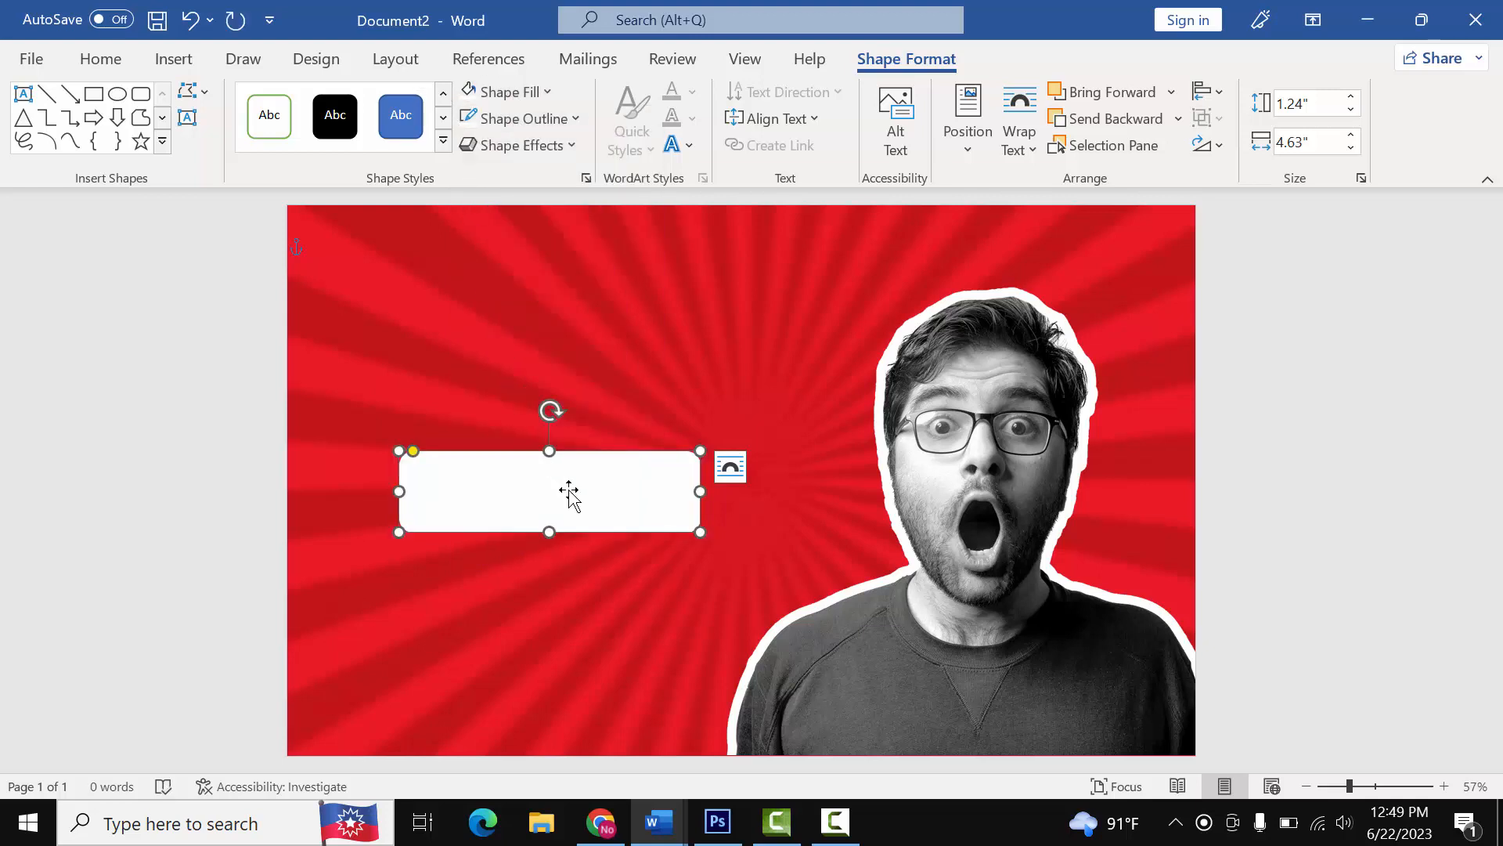
pyautogui.moveTo(568, 489); pyautogui.dragTo(599, 491)
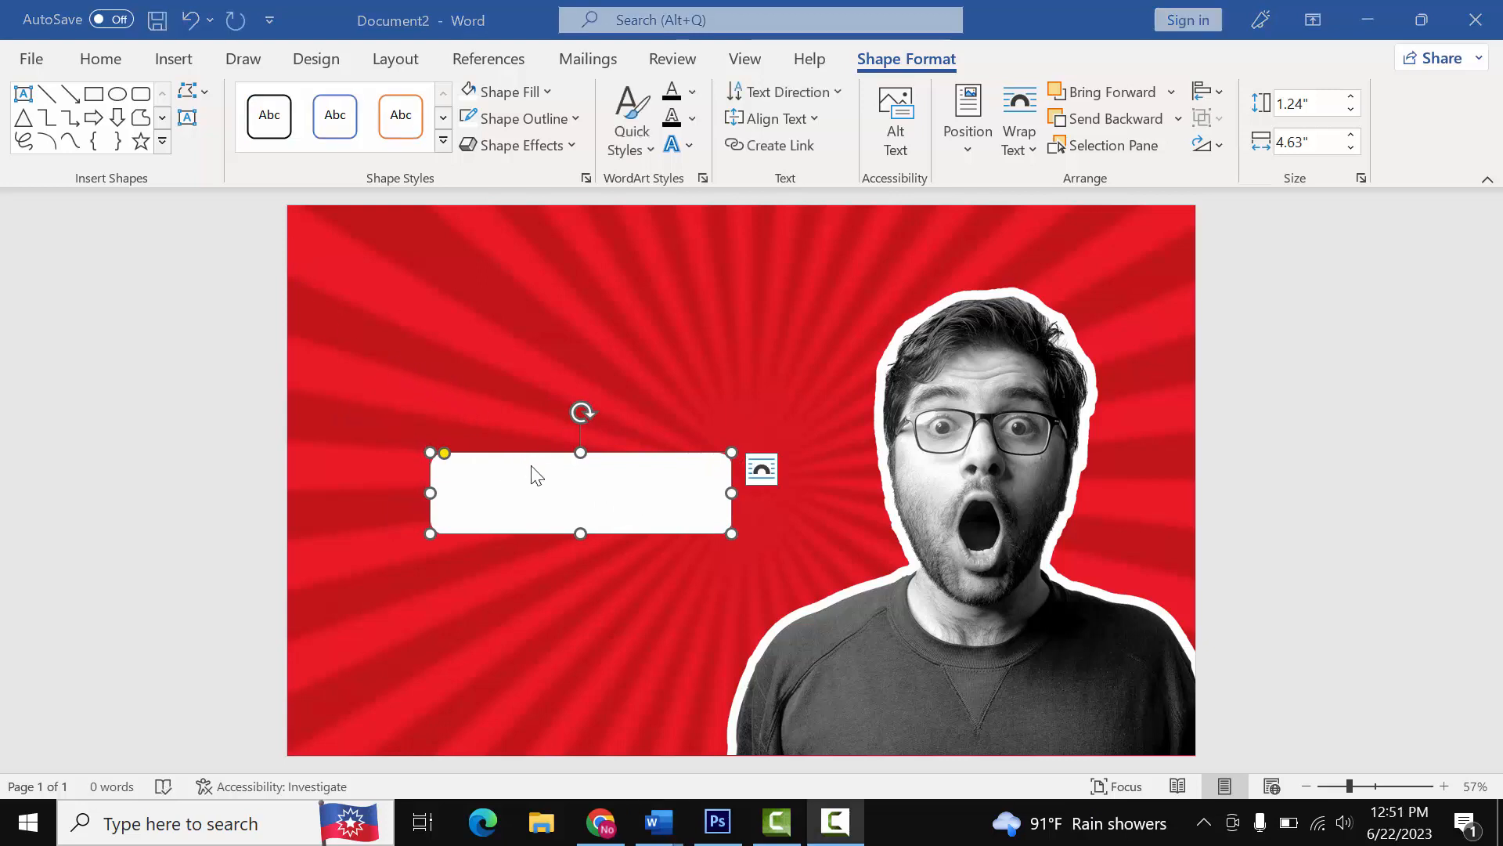
# - Add the text "PROFESSIONAL" inside the white rounded rectangle
pyautogui.click(531, 470)
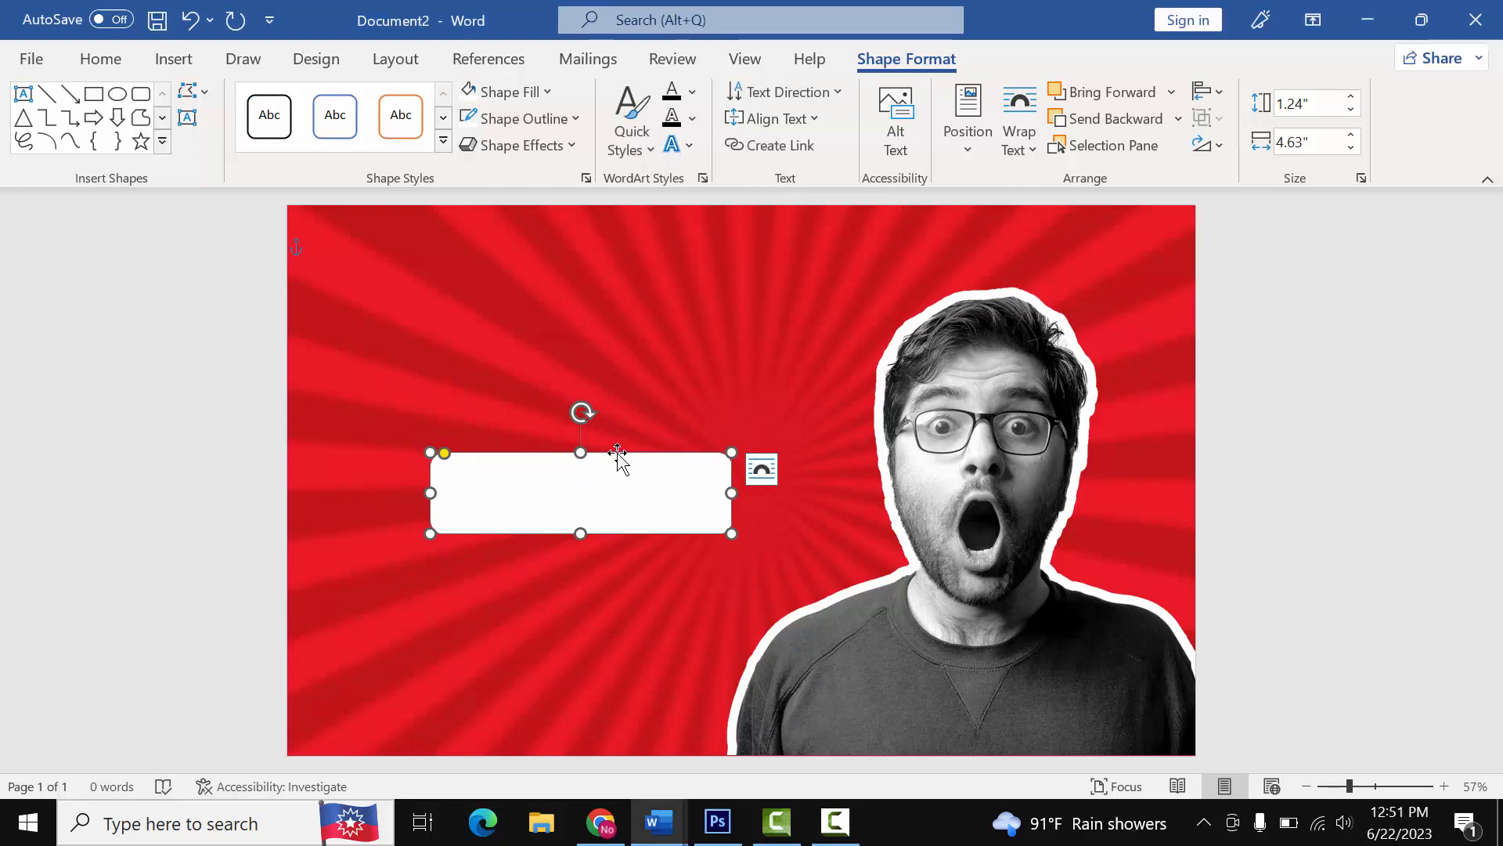
pyautogui.click(188, 117)
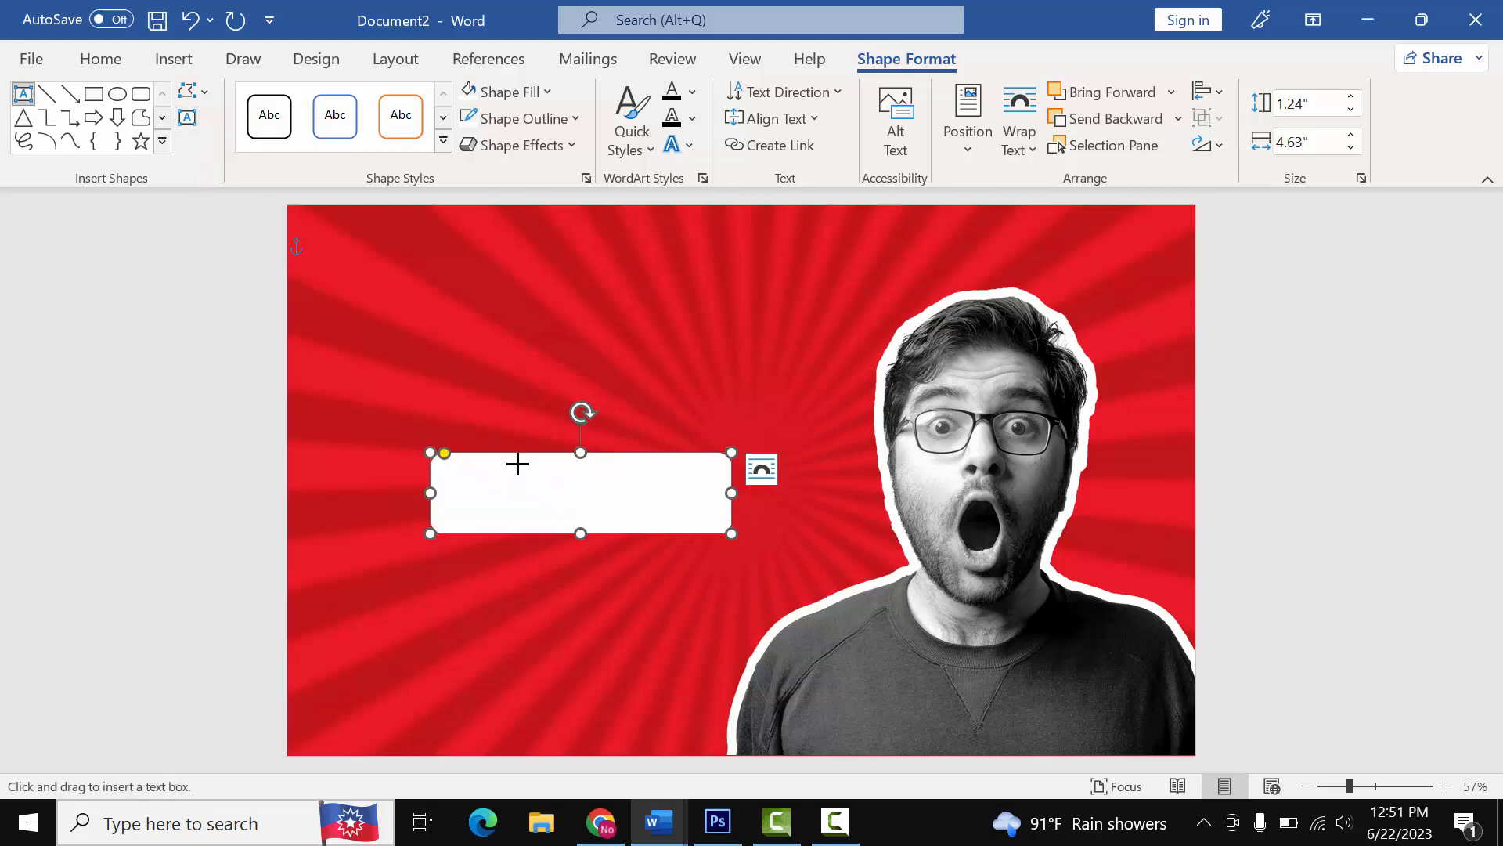
pyautogui.write('PROFESSIONAL')
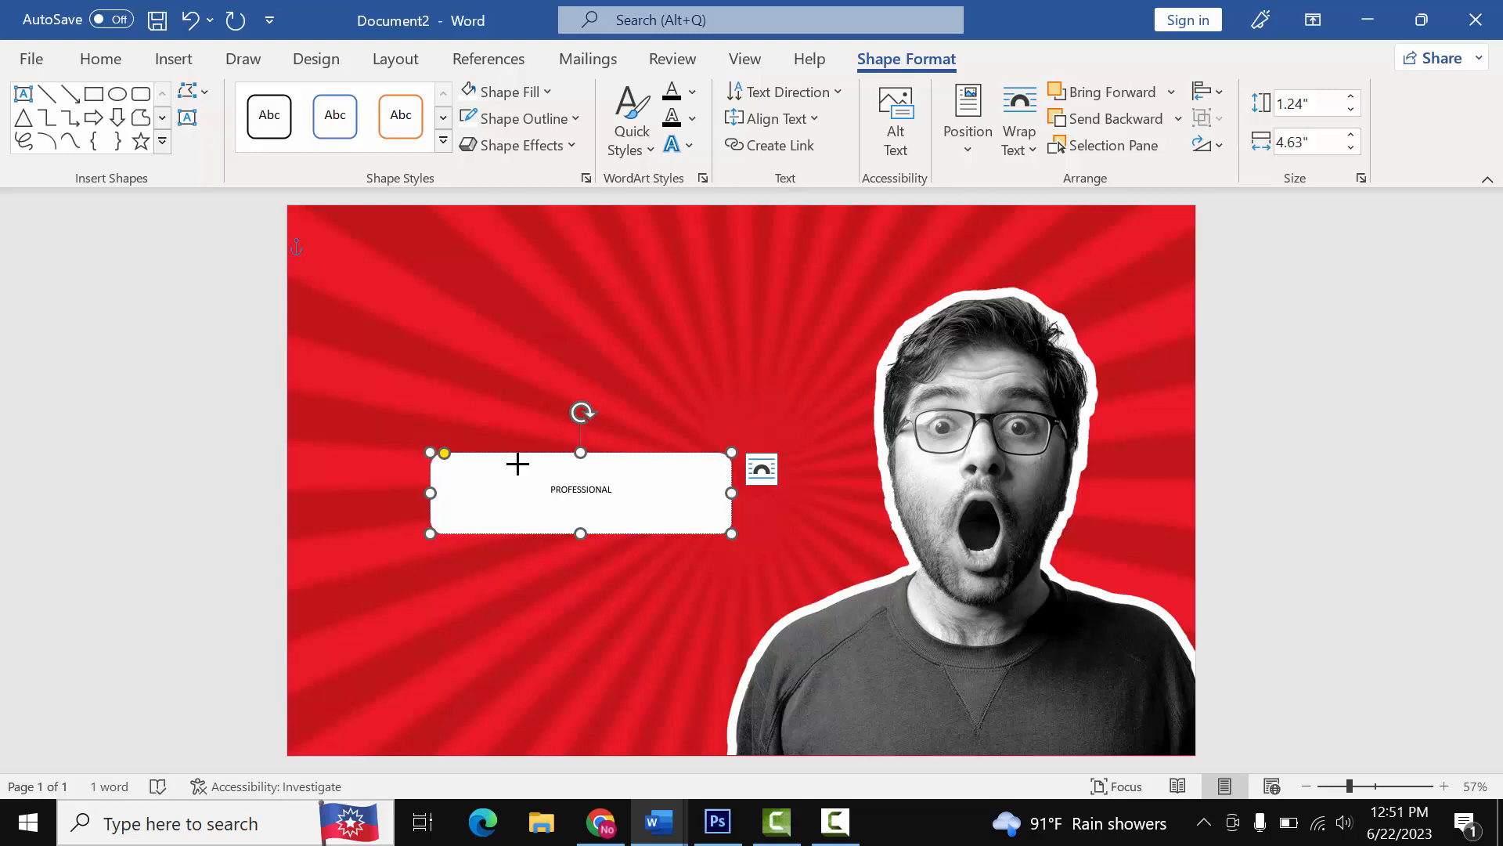
# - Enlarge the PROFESSIONAL text to size 48 and make it bold
pyautogui.doubleClick(591, 501)
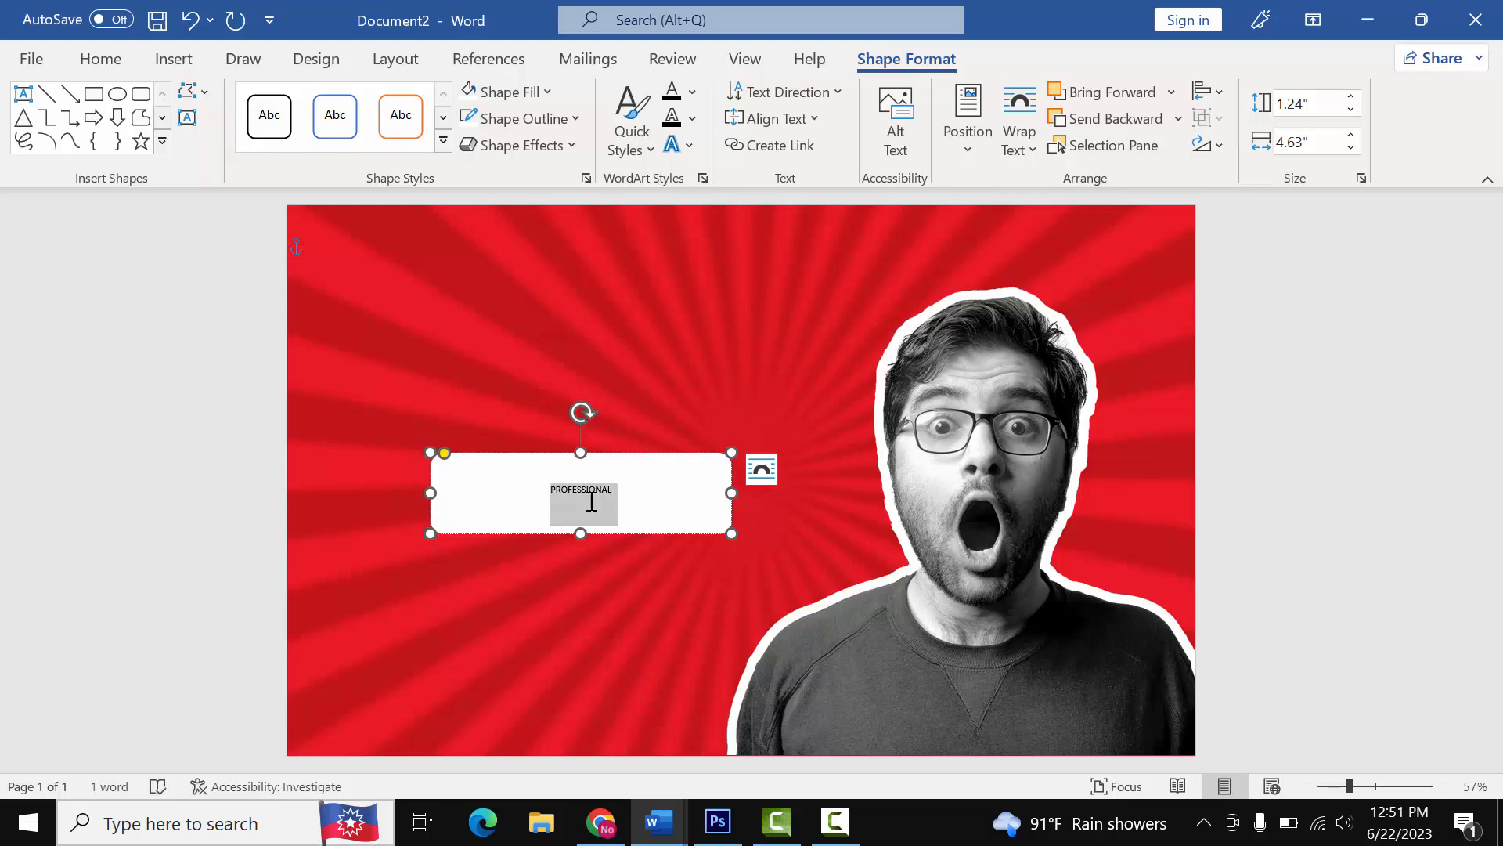
pyautogui.click(89, 57)
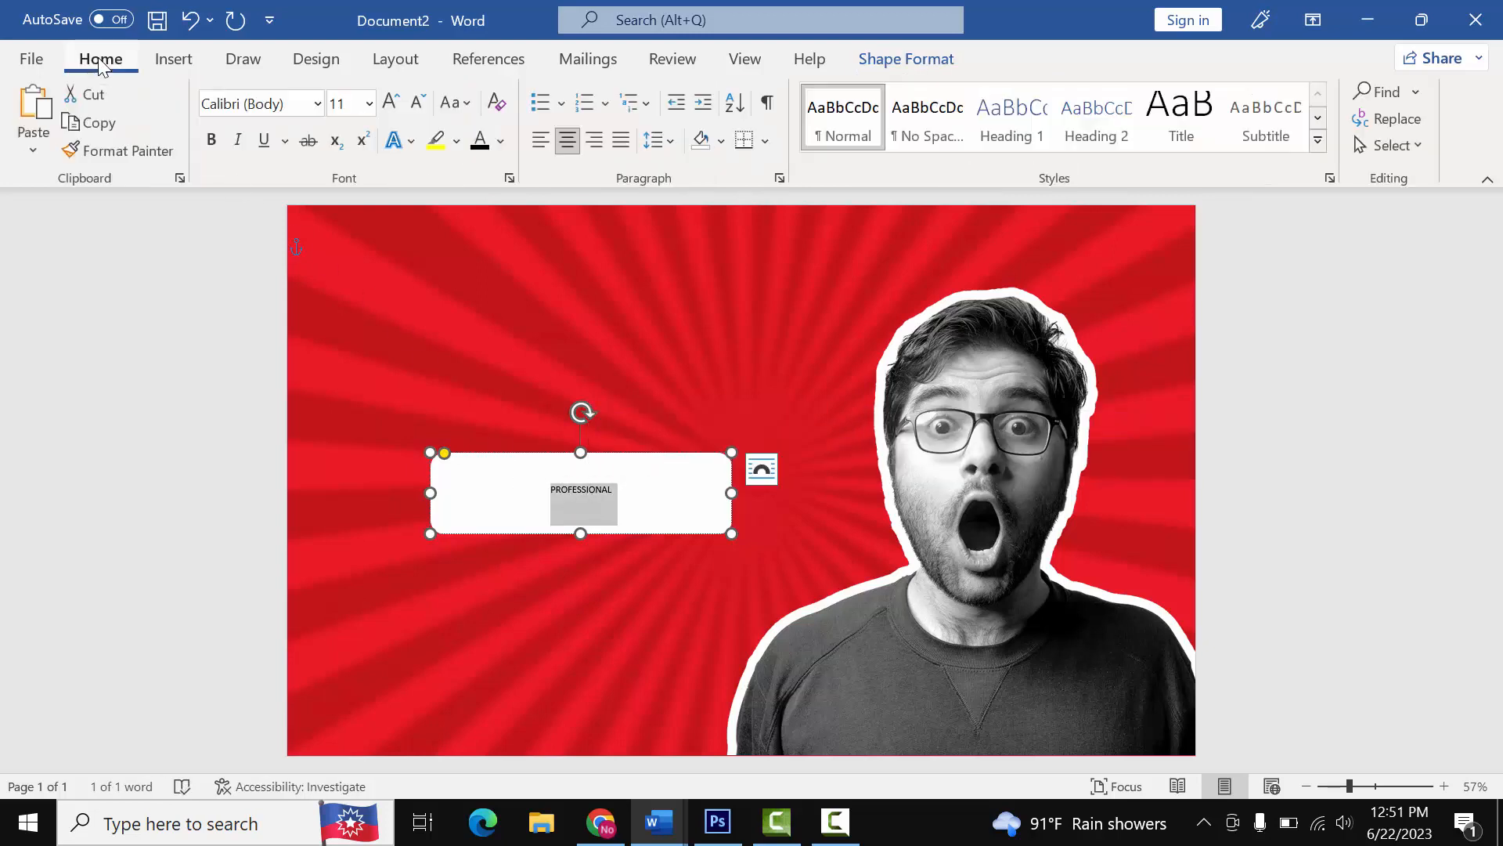
pyautogui.click(396, 106)
pyautogui.click(396, 105)
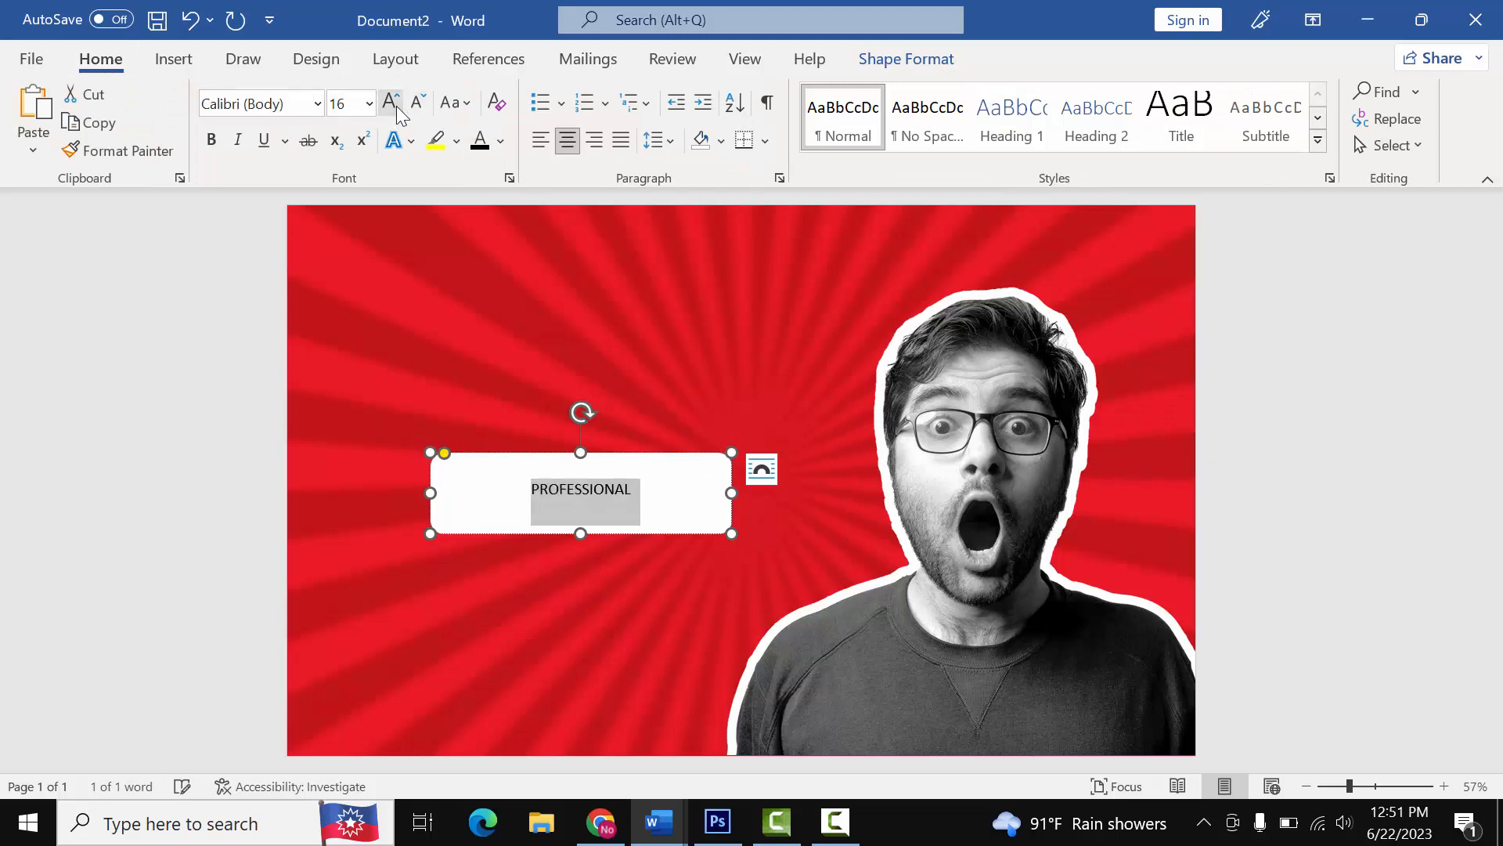
pyautogui.click(396, 106)
pyautogui.click(396, 106)
pyautogui.click(396, 106)
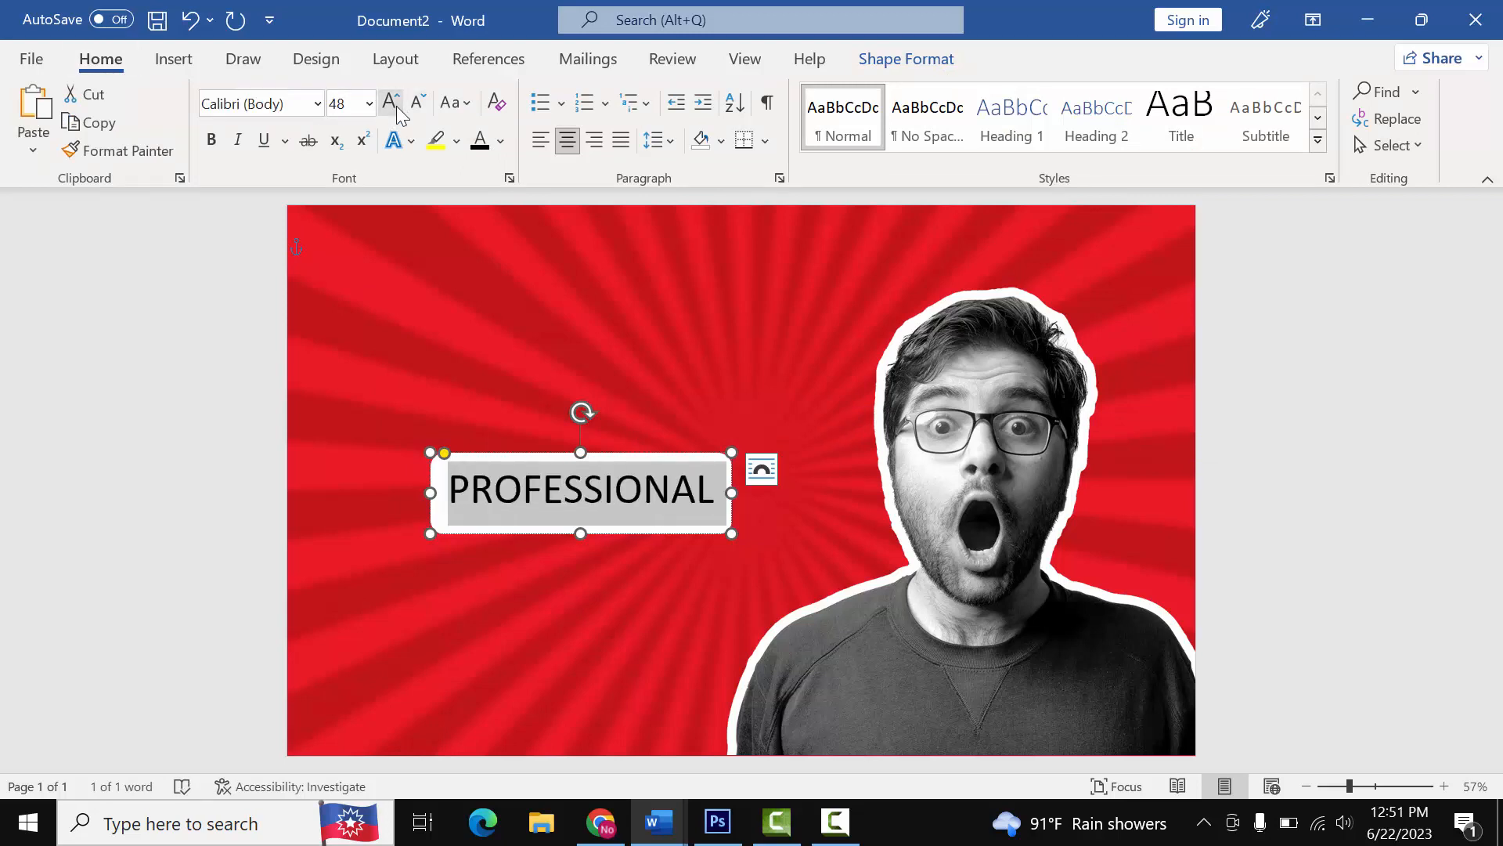
pyautogui.click(219, 143)
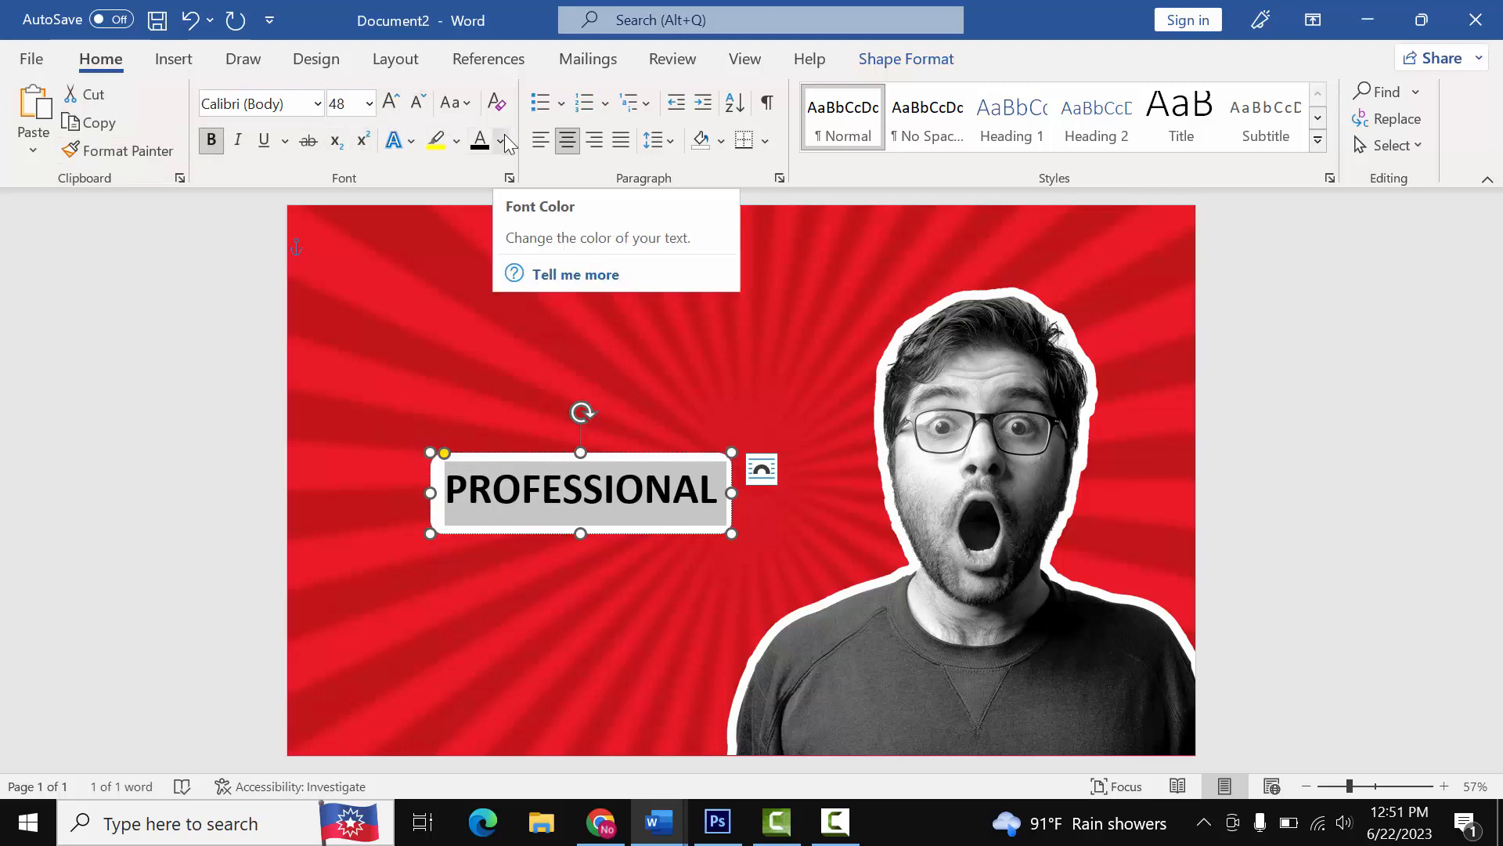
# - Try the Bahnschrift Light SemiCondensed font on the PROFESSIONAL text and return it to Calibri
pyautogui.click(318, 104)
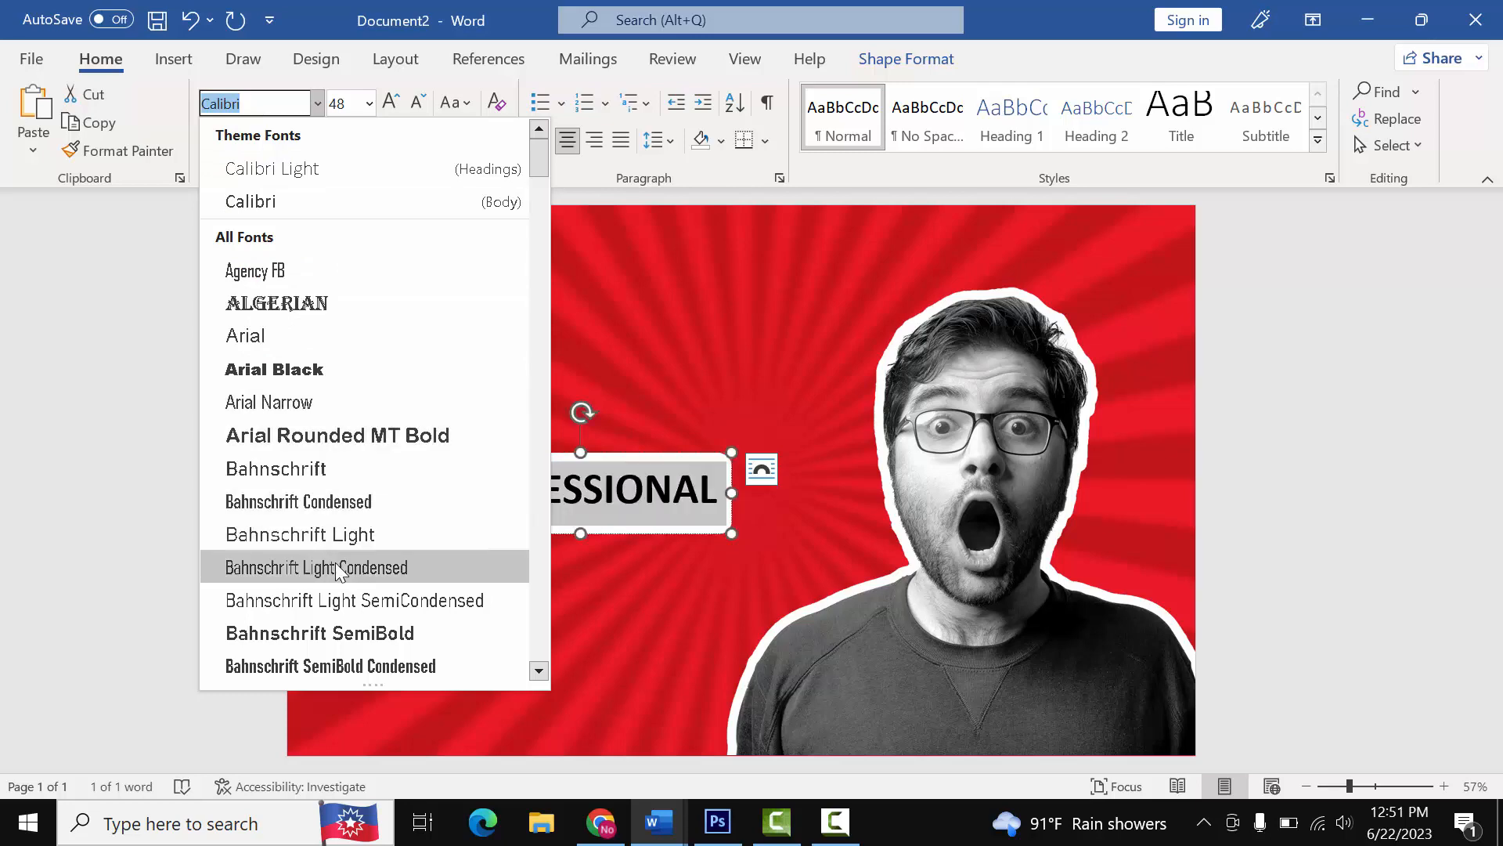
pyautogui.scroll(-2, 337, 567)
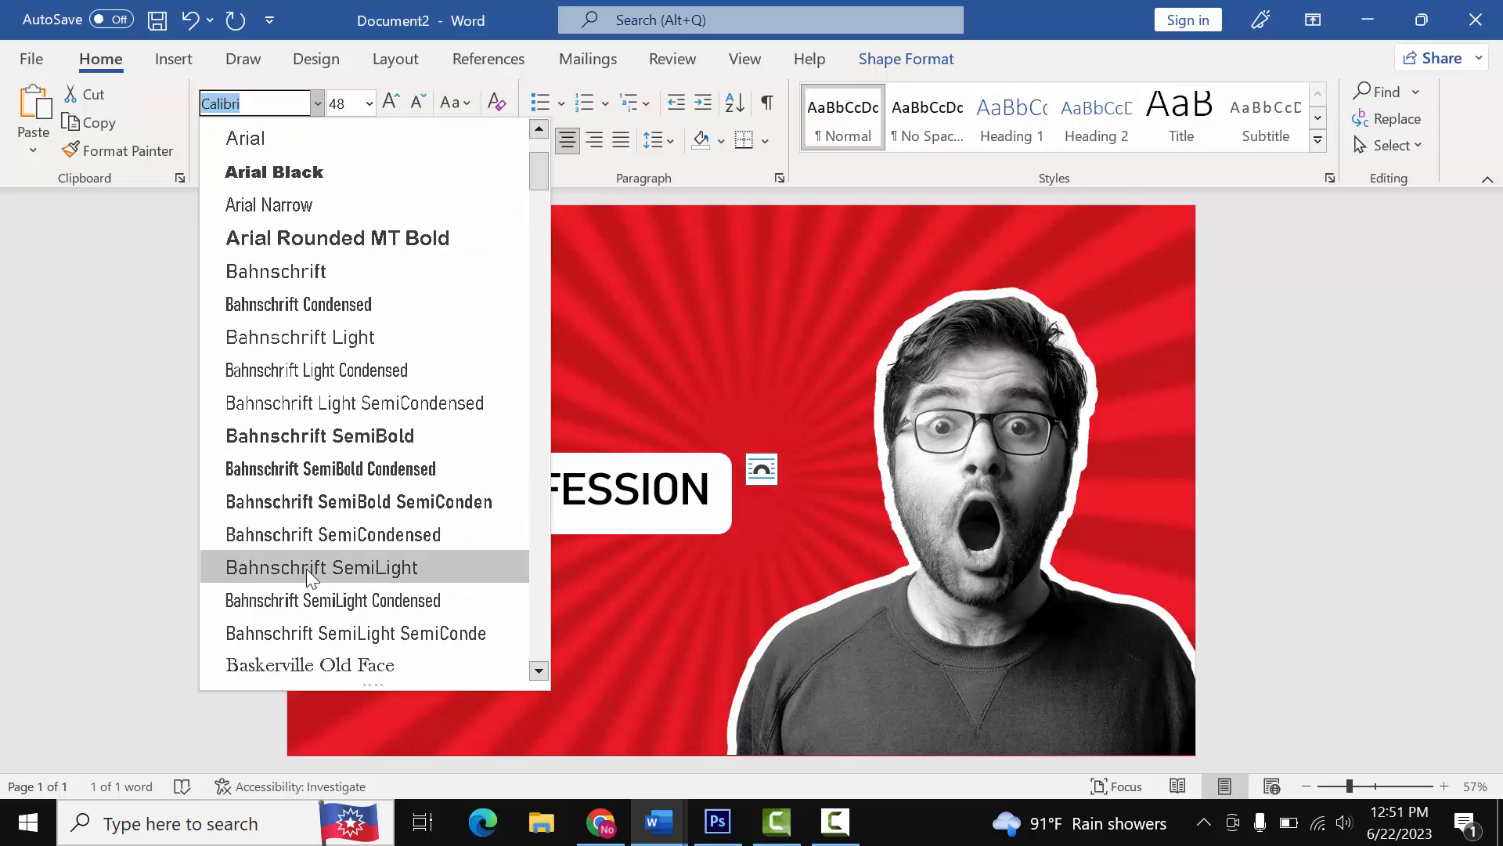
pyautogui.scroll(-1, 315, 609)
pyautogui.scroll(-1, 313, 609)
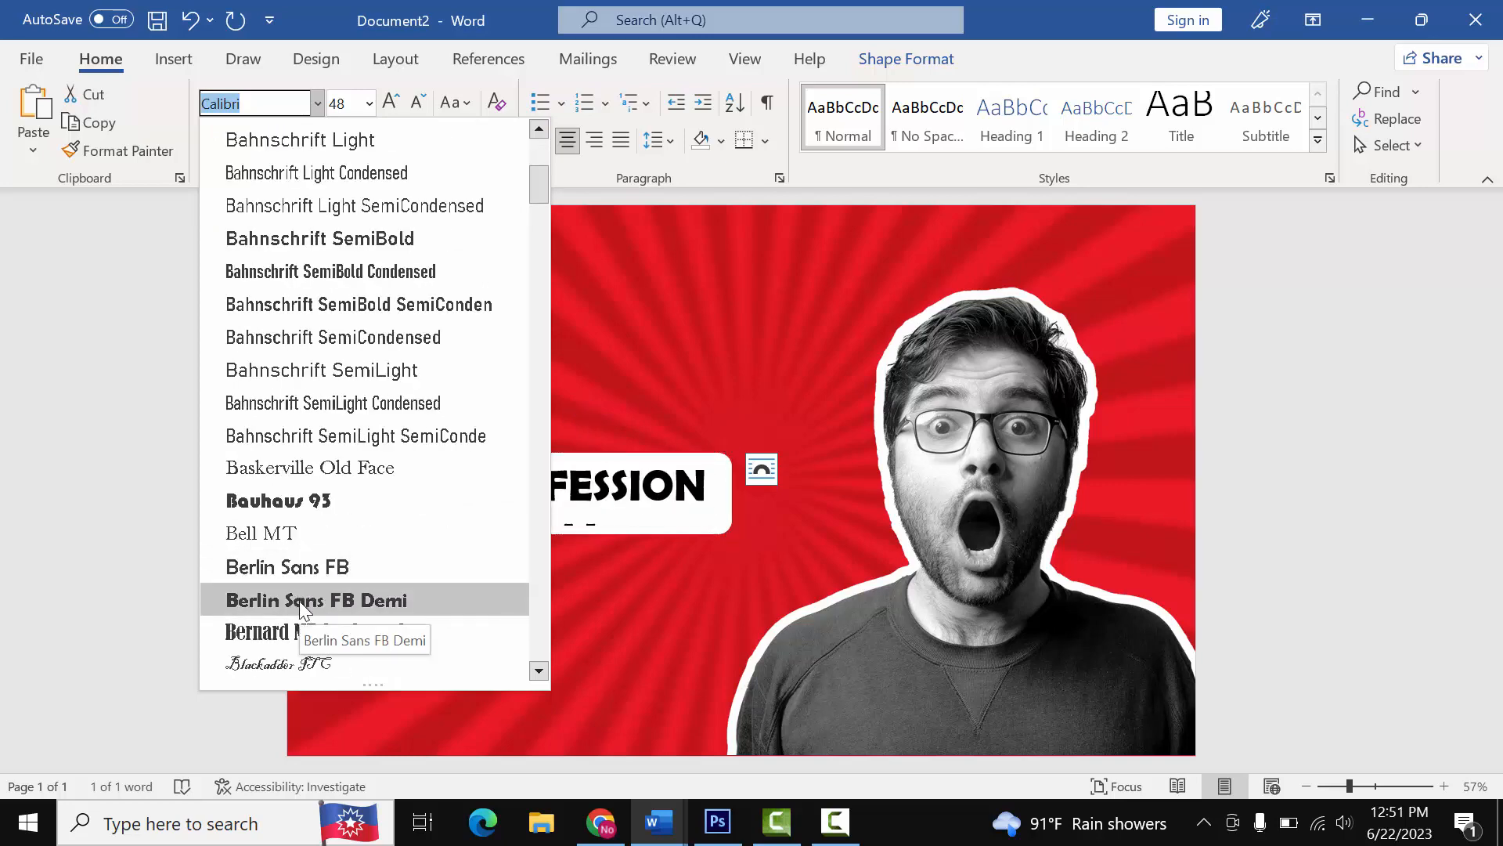
pyautogui.scroll(-3, 321, 540)
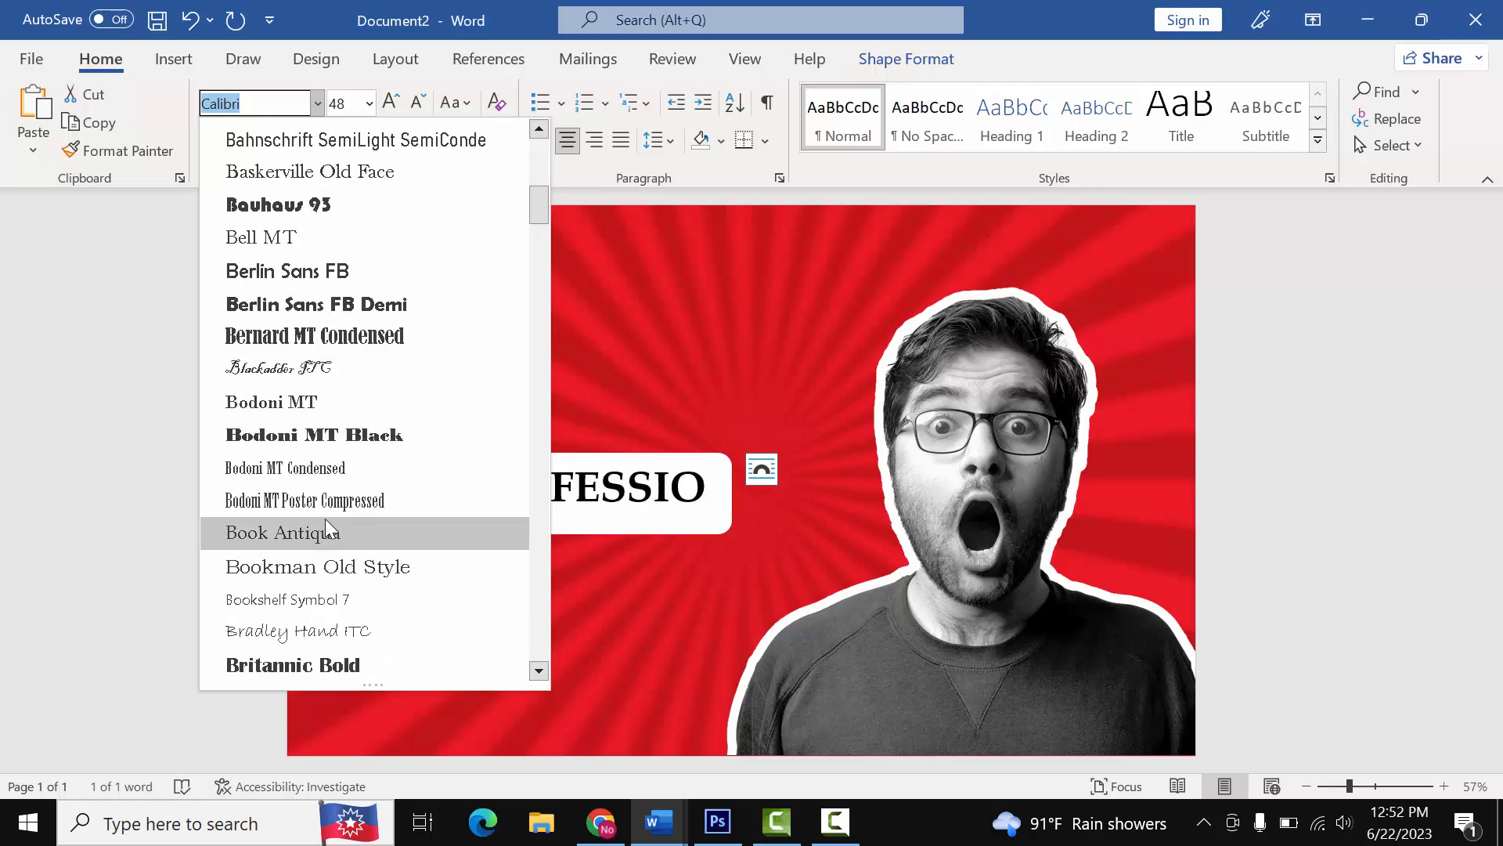
pyautogui.scroll(-3, 326, 519)
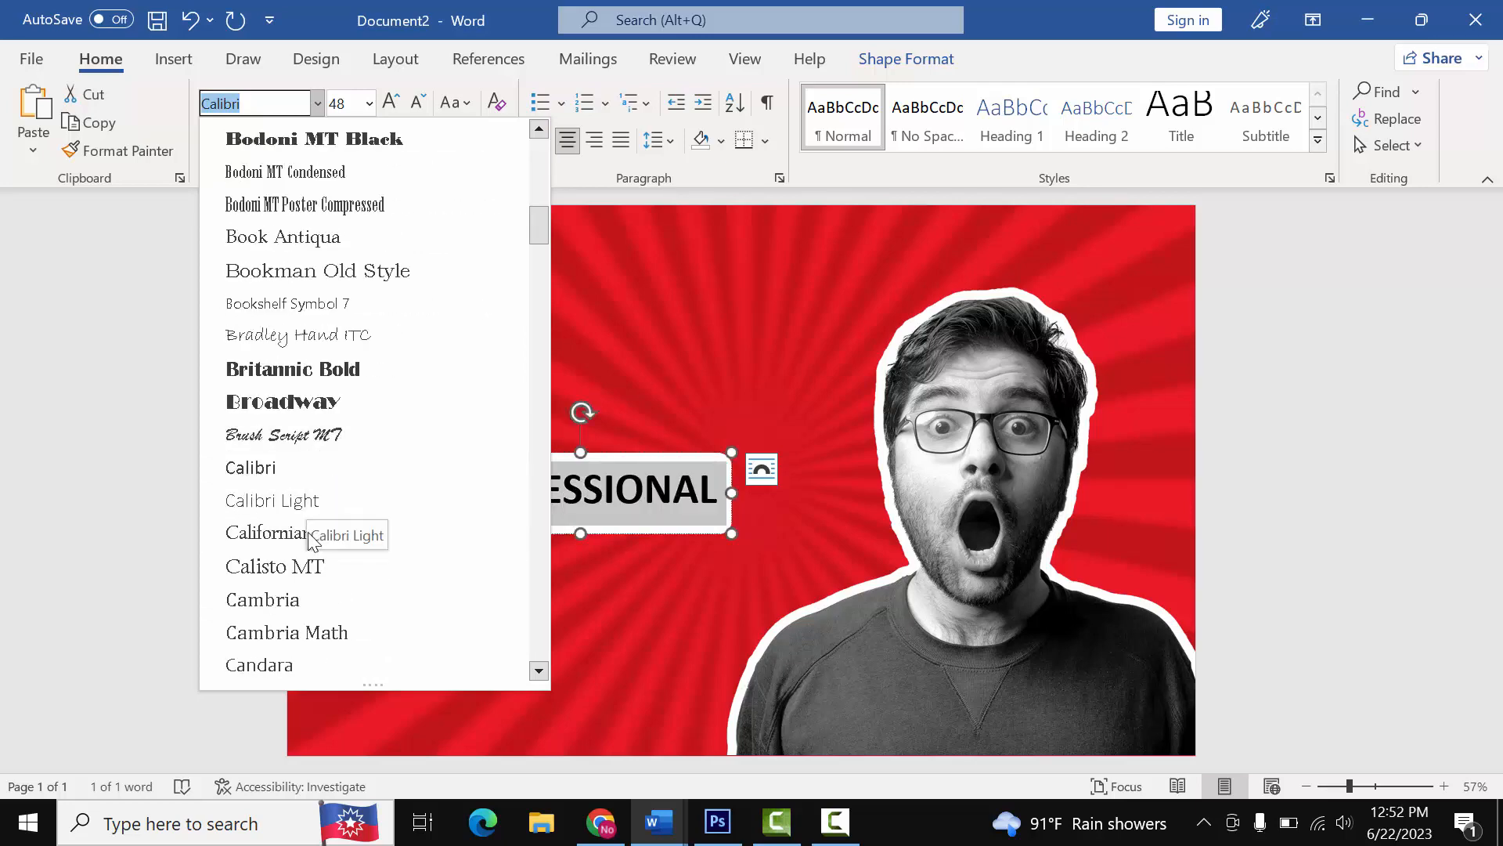
pyautogui.scroll(-2, 299, 559)
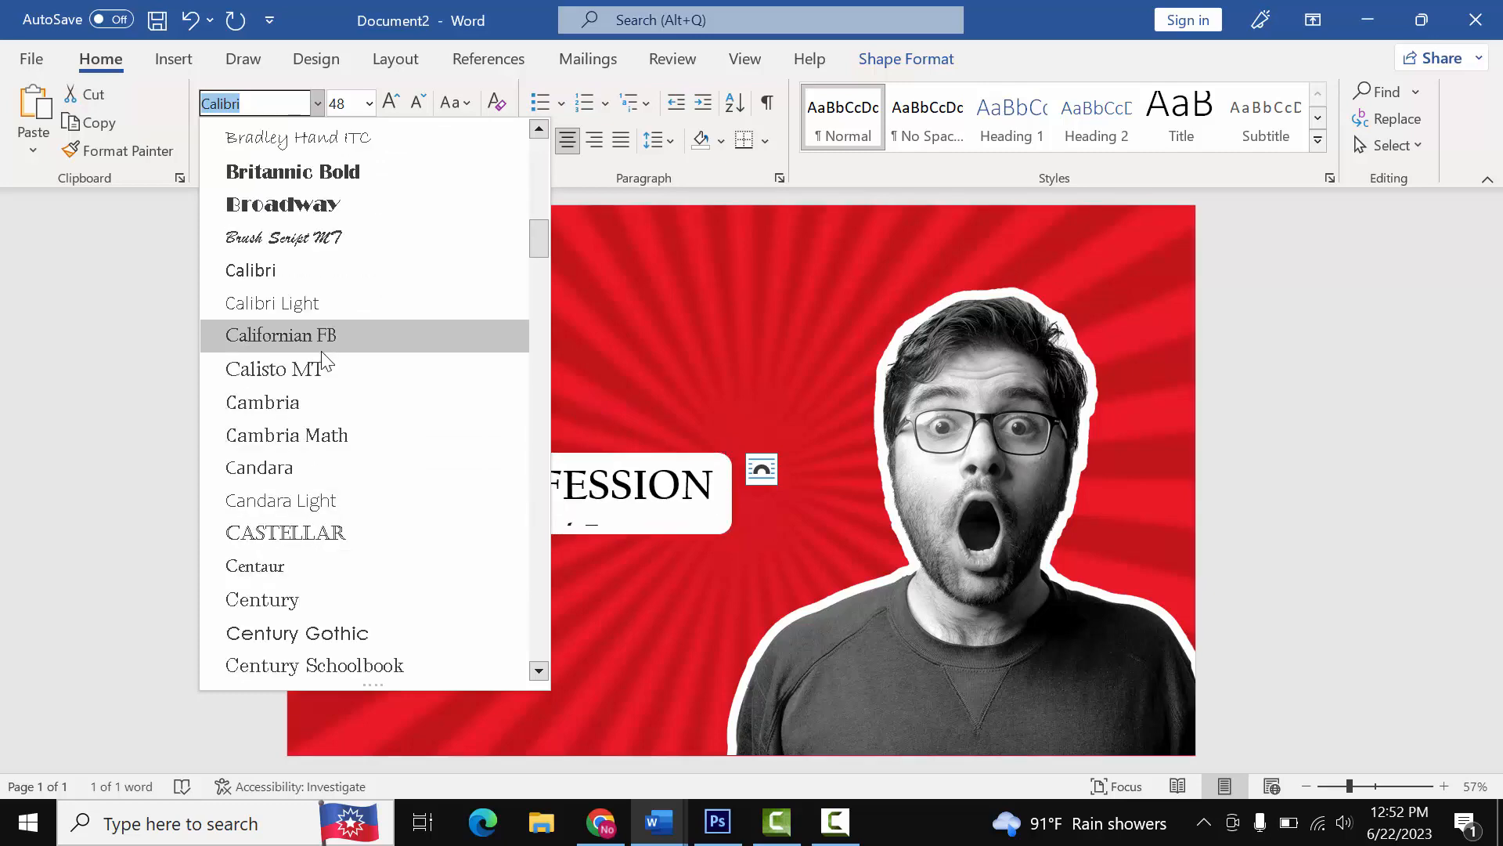
pyautogui.scroll(3, 321, 345)
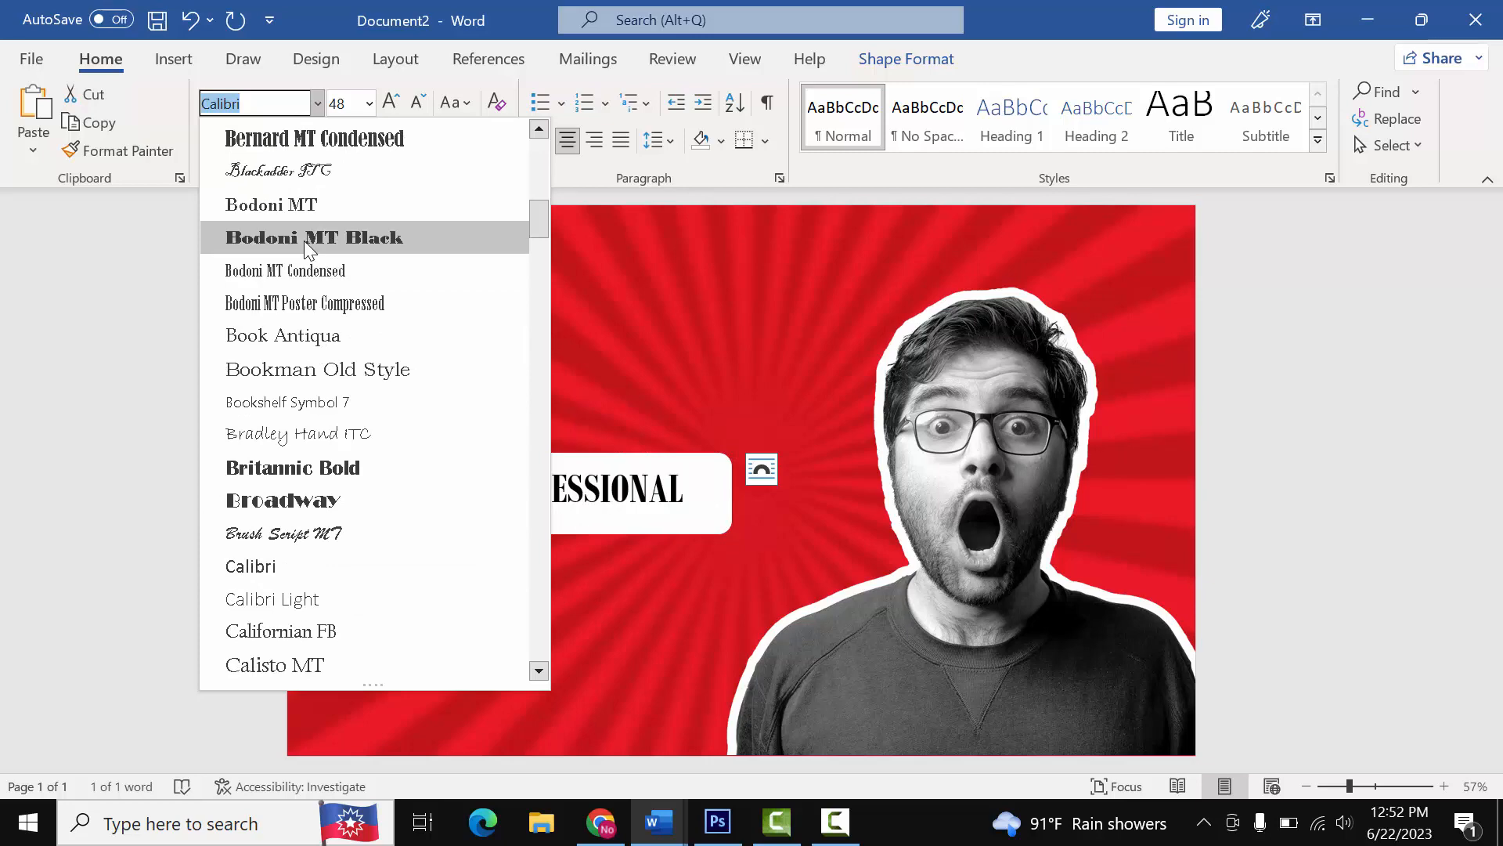
pyautogui.scroll(2, 304, 241)
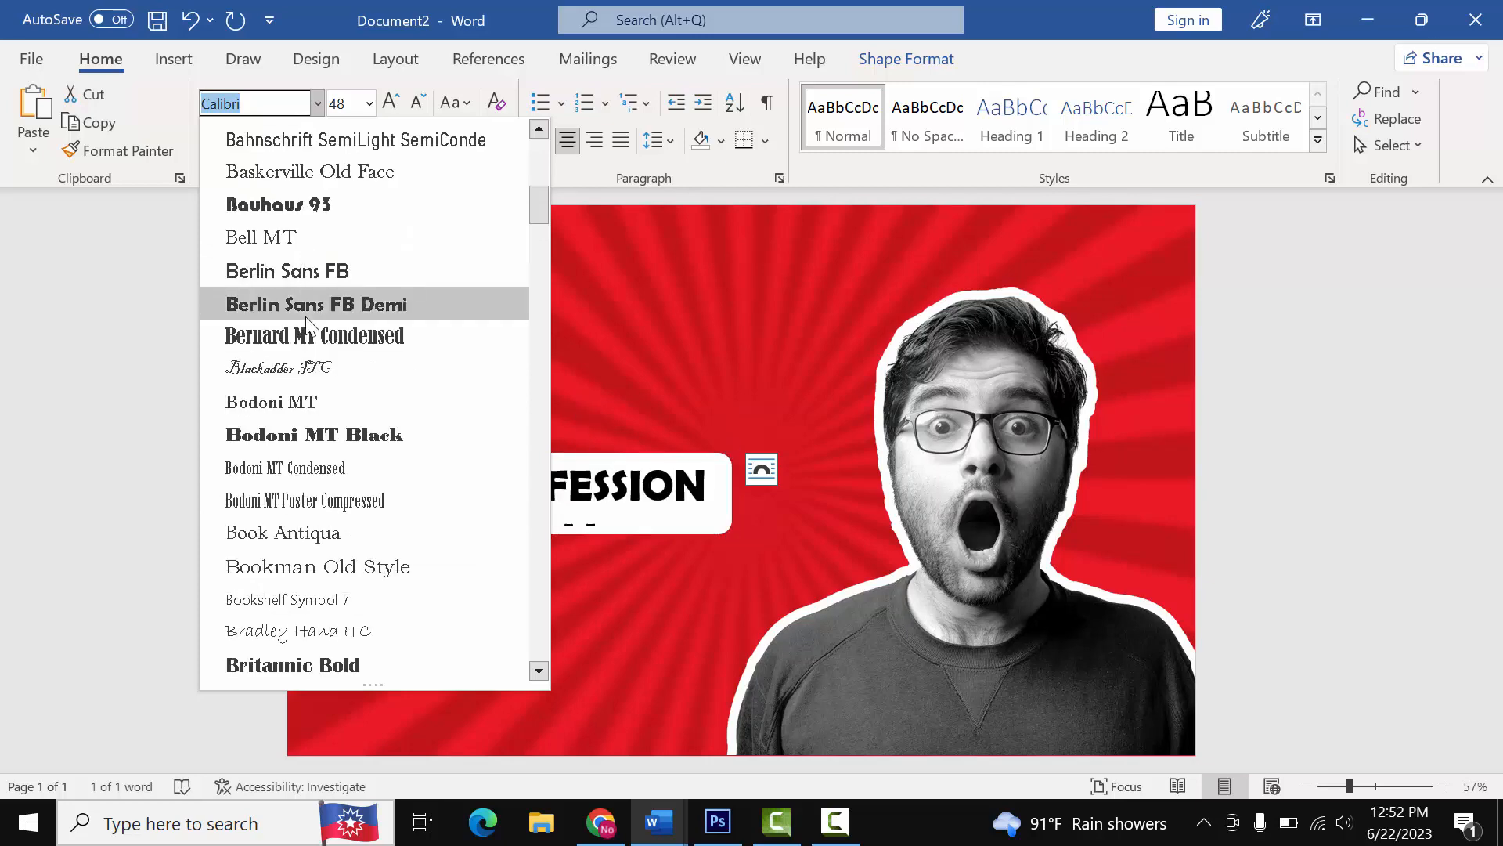
pyautogui.scroll(4, 323, 329)
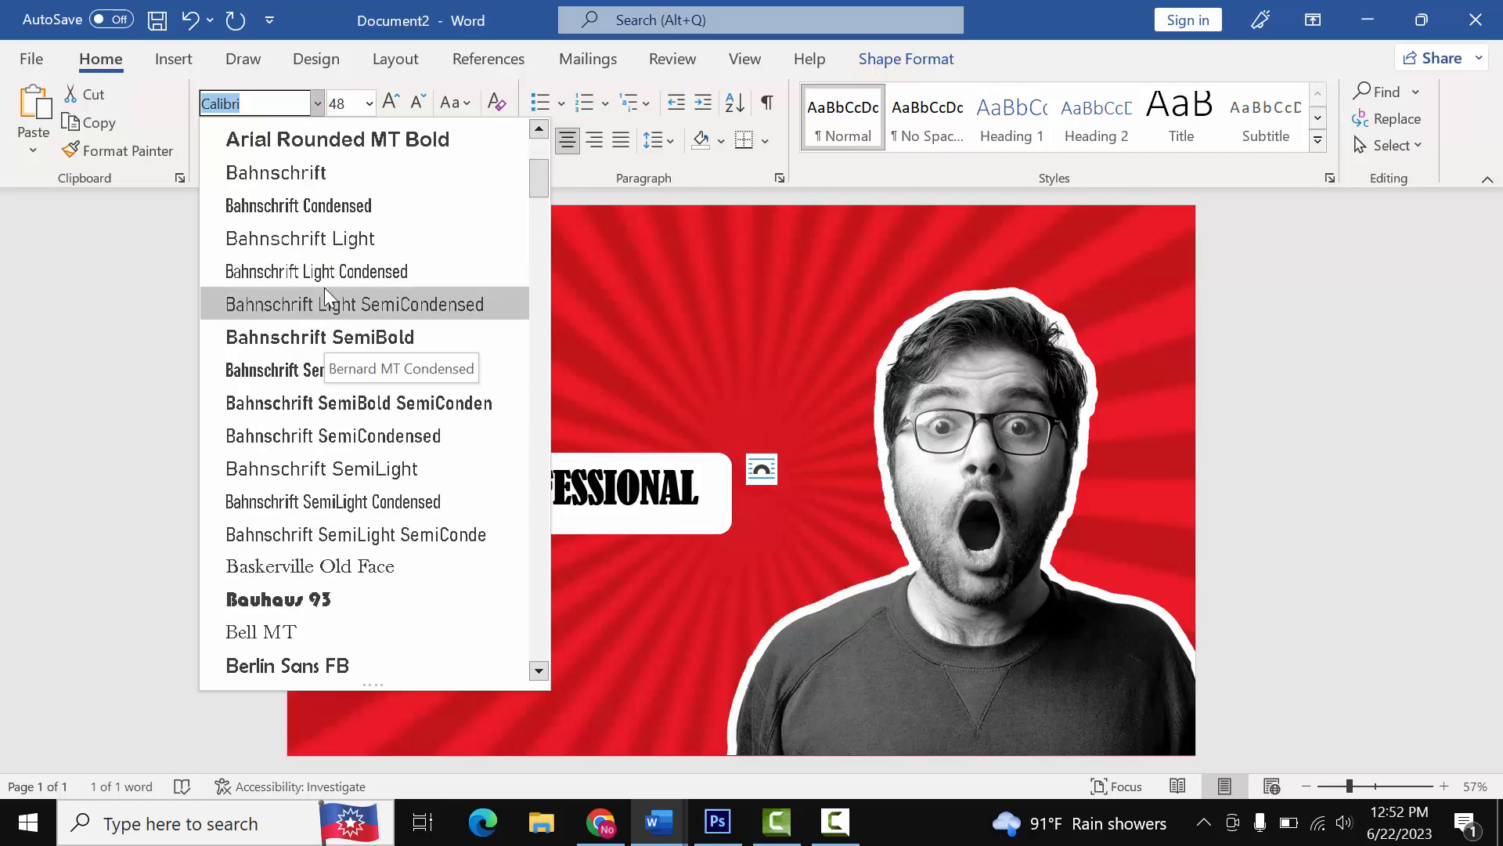
pyautogui.click(324, 304)
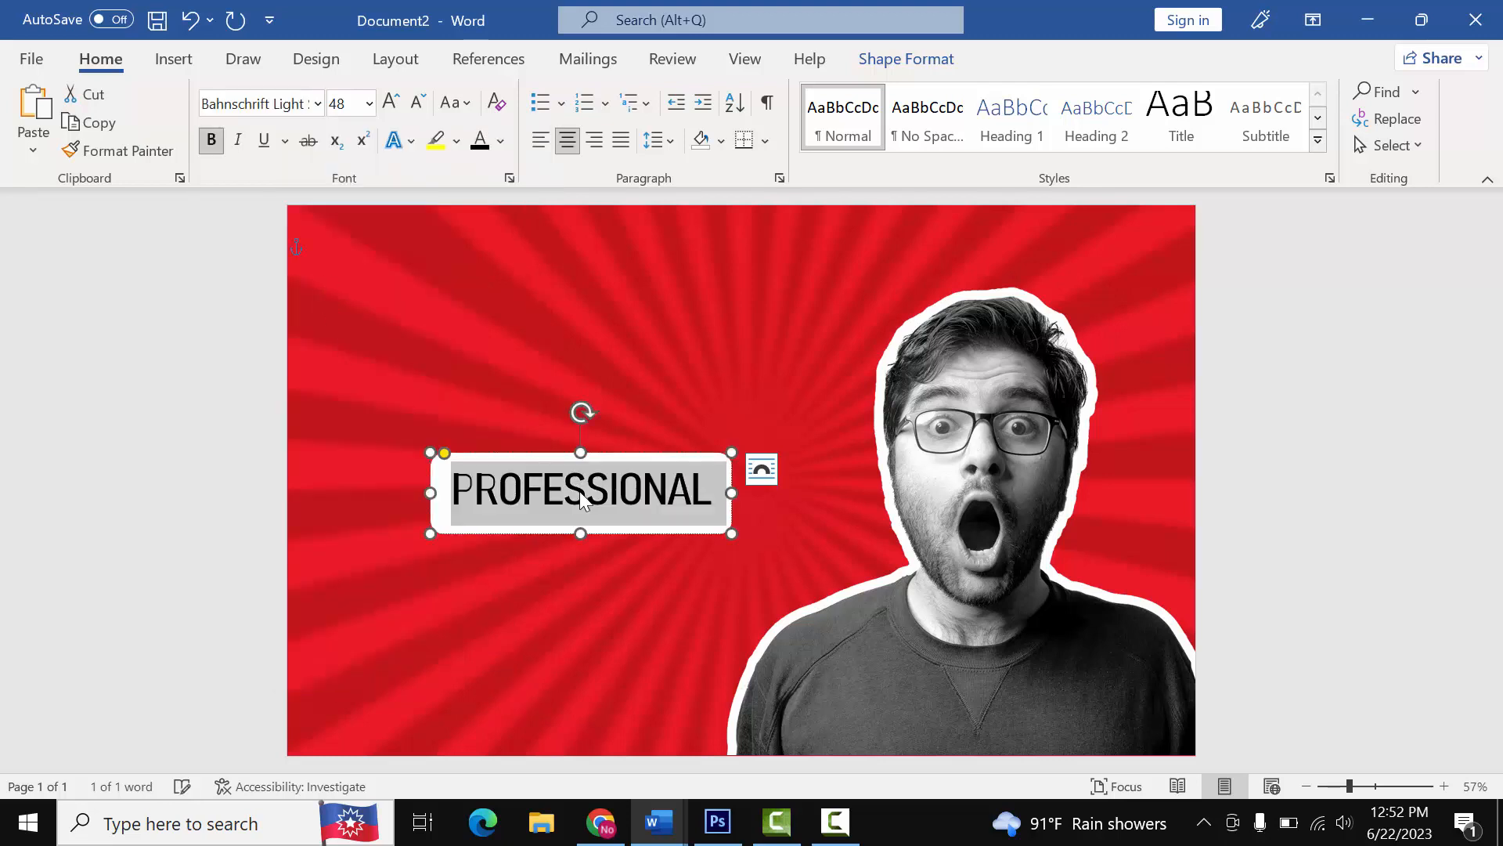
pyautogui.click(318, 104)
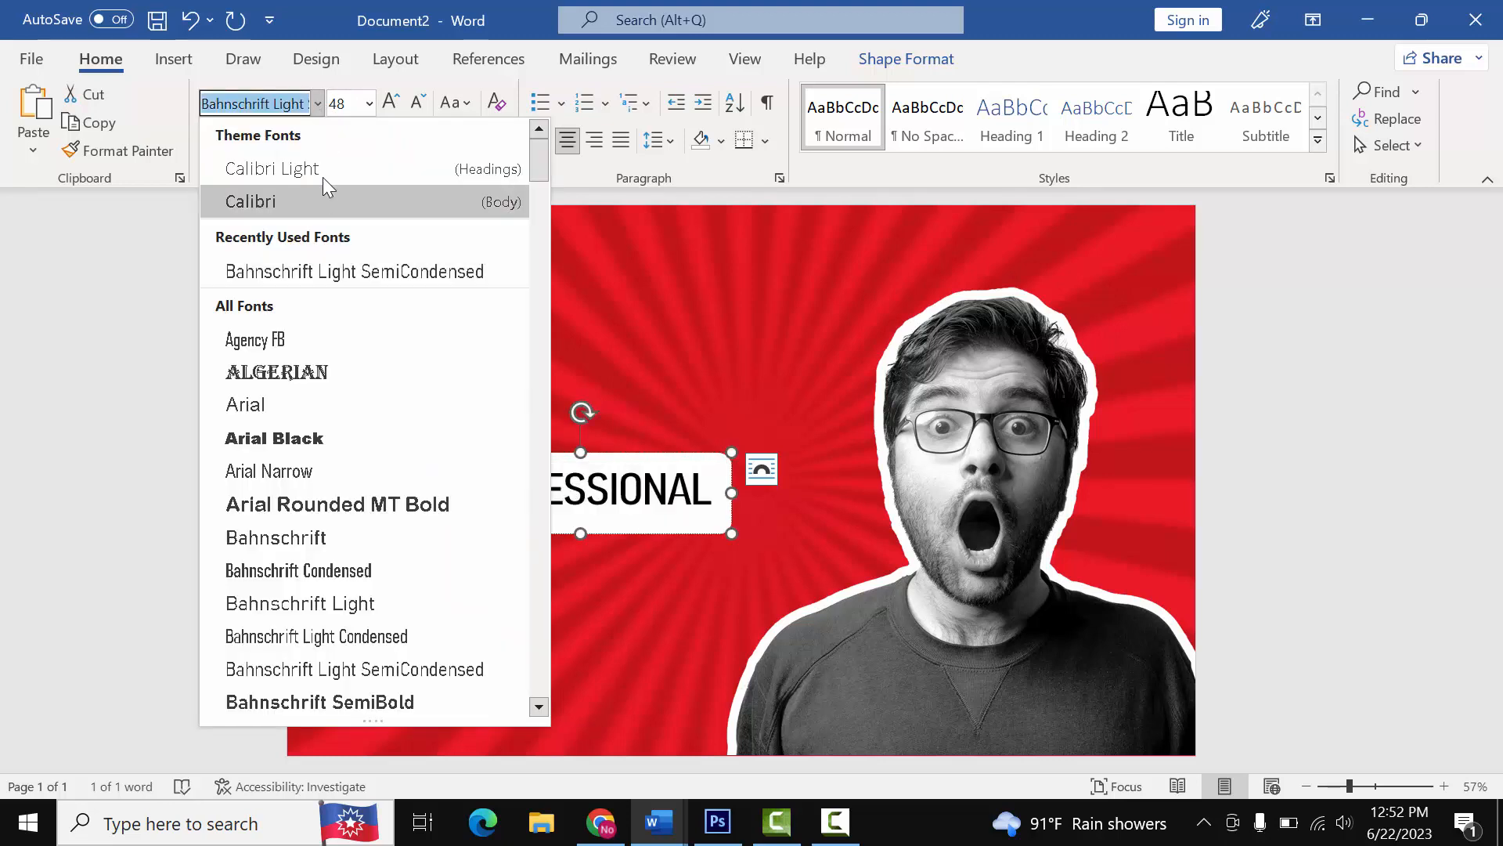
pyautogui.click(322, 200)
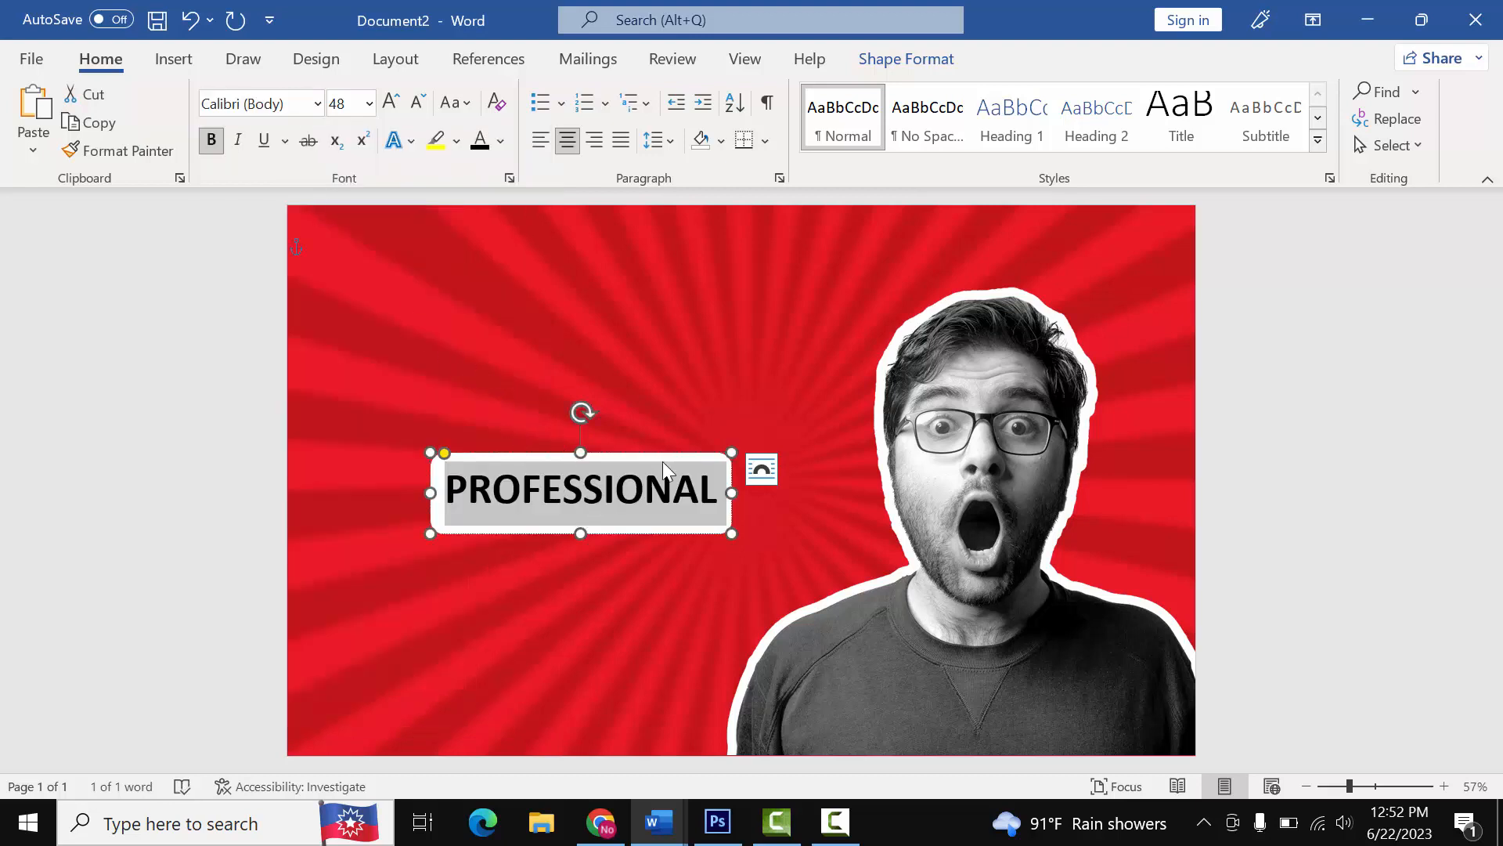
# - Tilt the PROFESSIONAL label slightly counterclockwise and enlarge its rounded rectangle a little
pyautogui.click(712, 453)
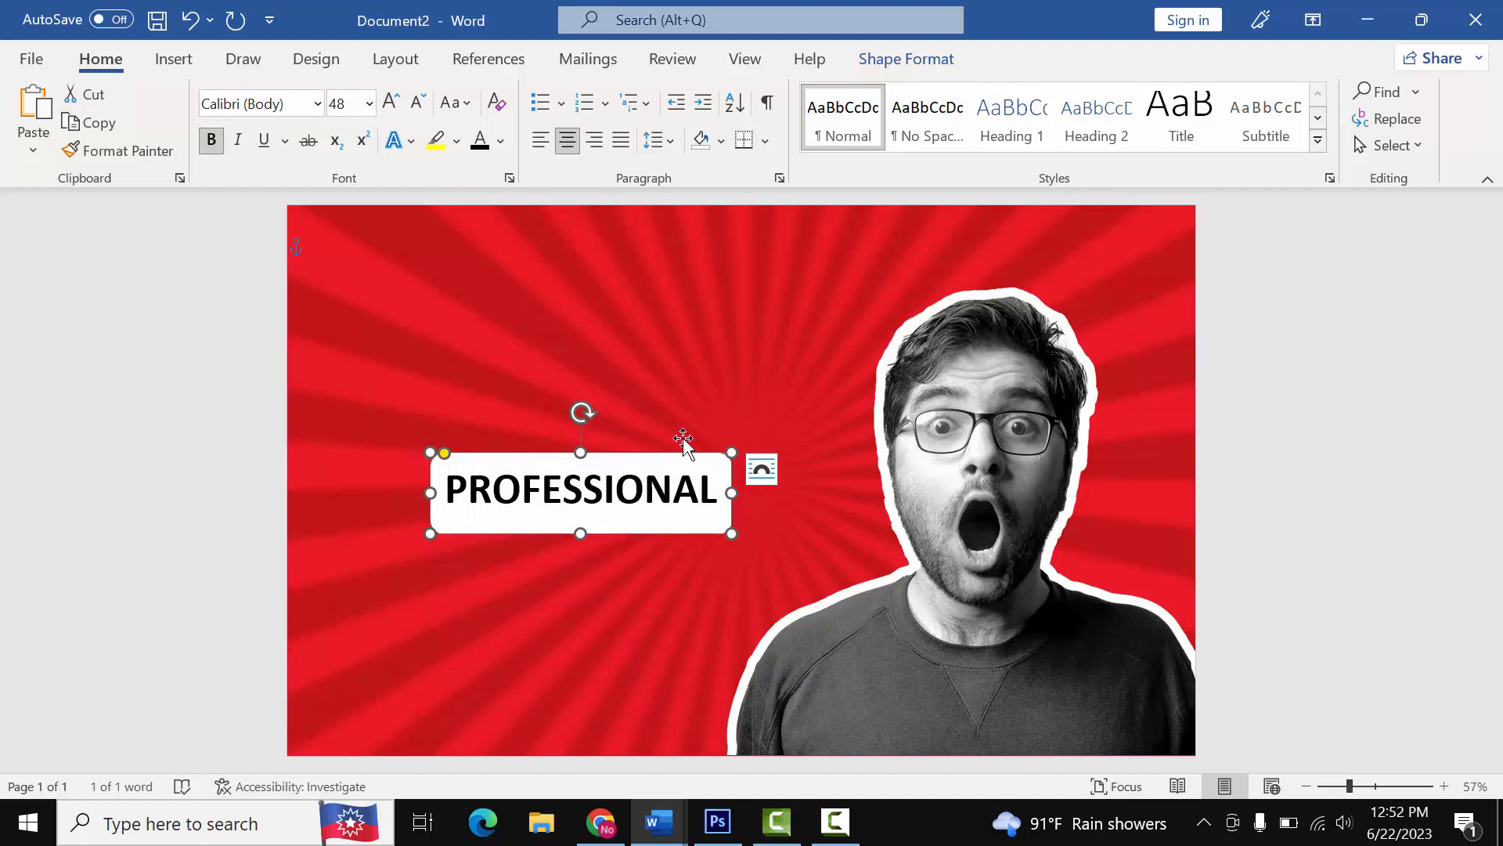
pyautogui.moveTo(582, 413)
pyautogui.mouseDown()
pyautogui.moveTo(561, 376)
pyautogui.moveTo(571, 386)
pyautogui.mouseUp()
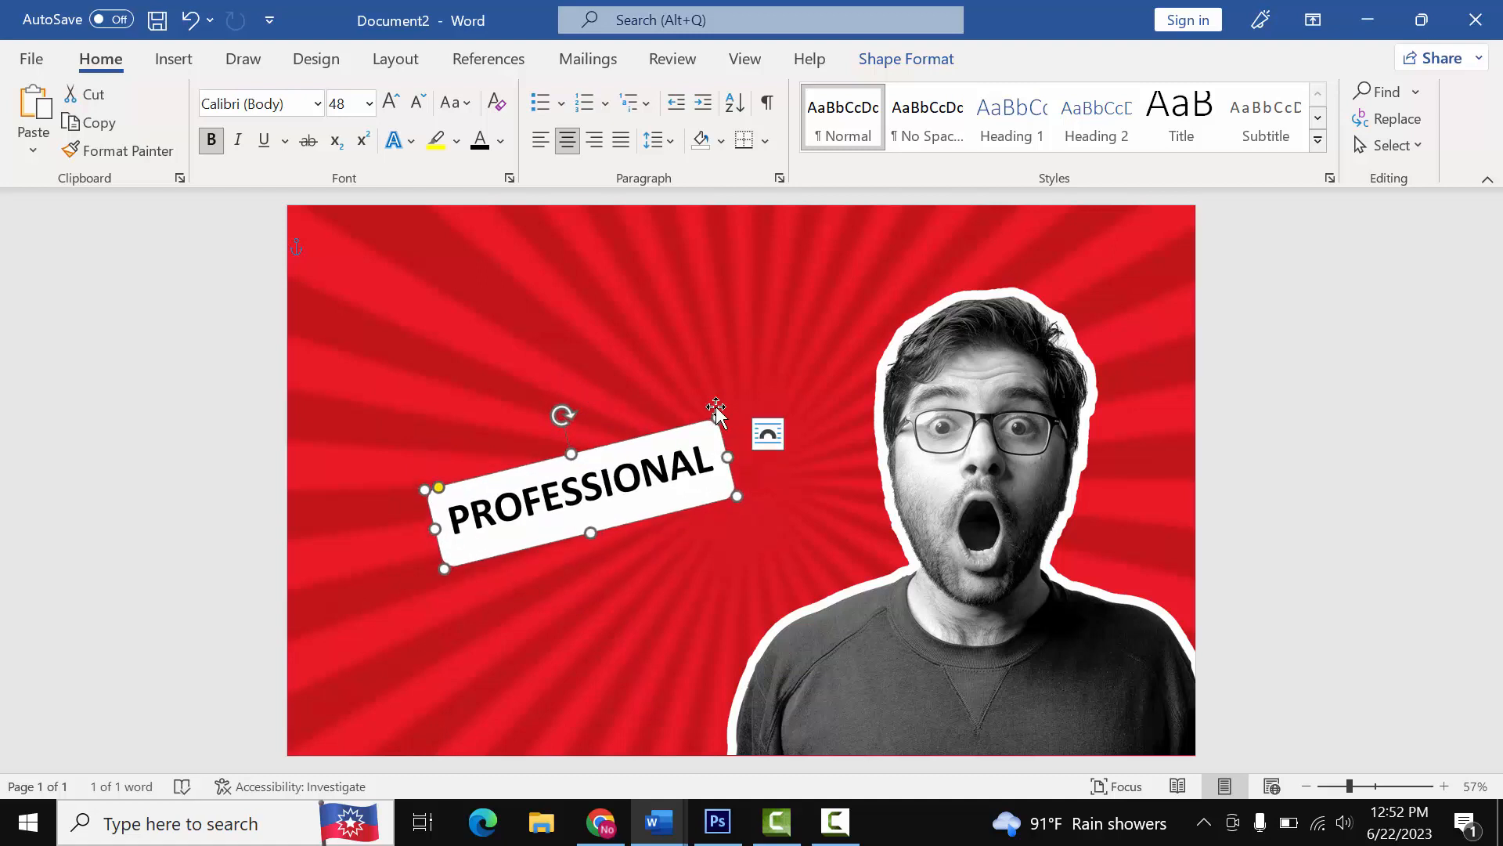
pyautogui.moveTo(718, 422)
pyautogui.mouseDown()
pyautogui.moveTo(756, 364)
pyautogui.moveTo(699, 412)
pyautogui.mouseUp()
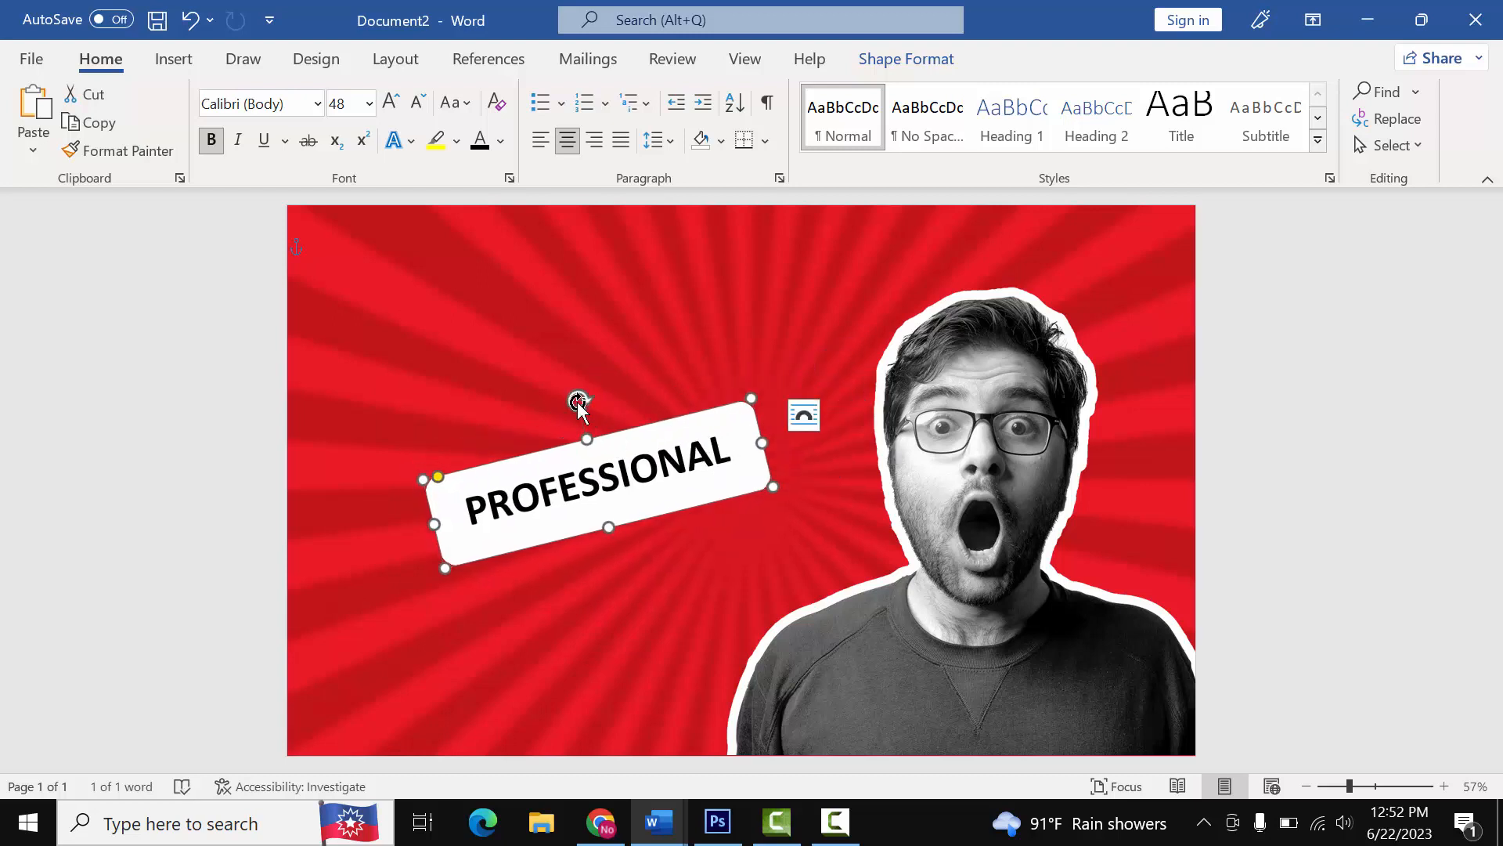
pyautogui.moveTo(578, 401)
pyautogui.mouseDown()
pyautogui.moveTo(577, 362)
pyautogui.moveTo(585, 399)
pyautogui.mouseUp()
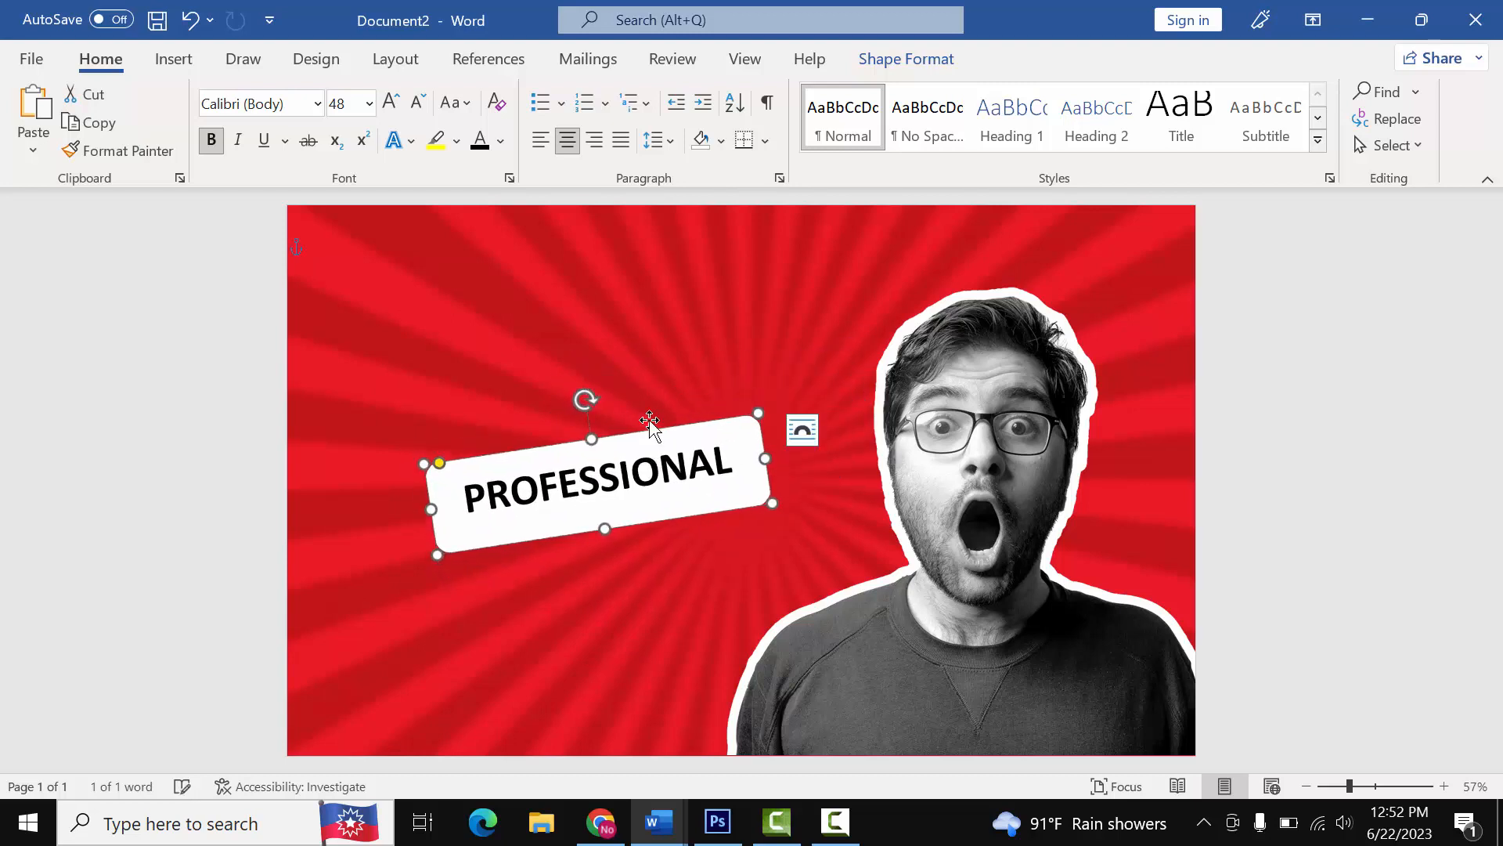
# - Try the PROFESSIONAL text at size 72 and return it to size 48
pyautogui.click(638, 436)
pyautogui.doubleClick(593, 481)
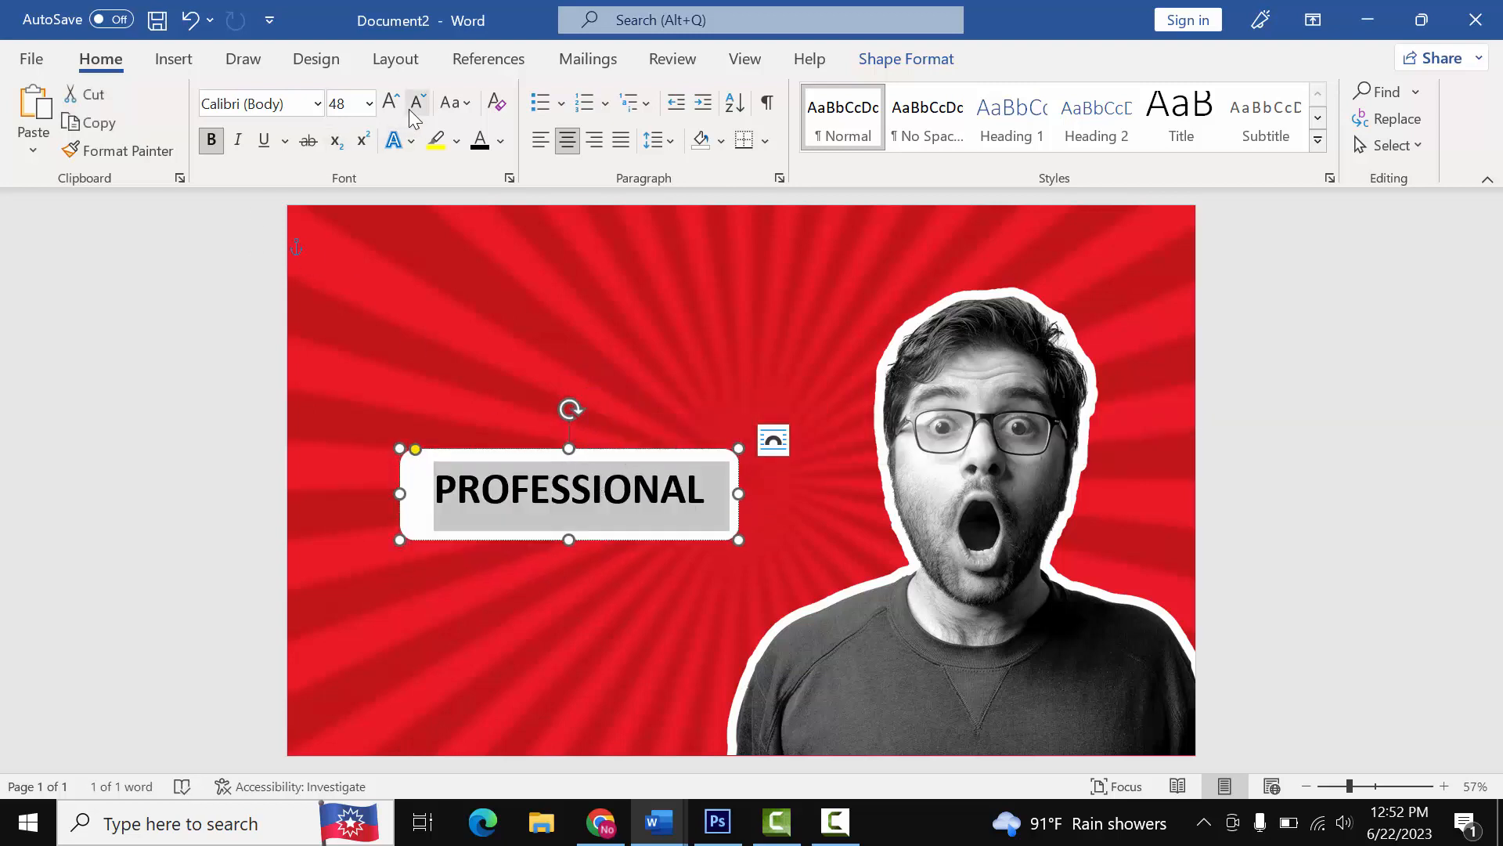
pyautogui.click(393, 108)
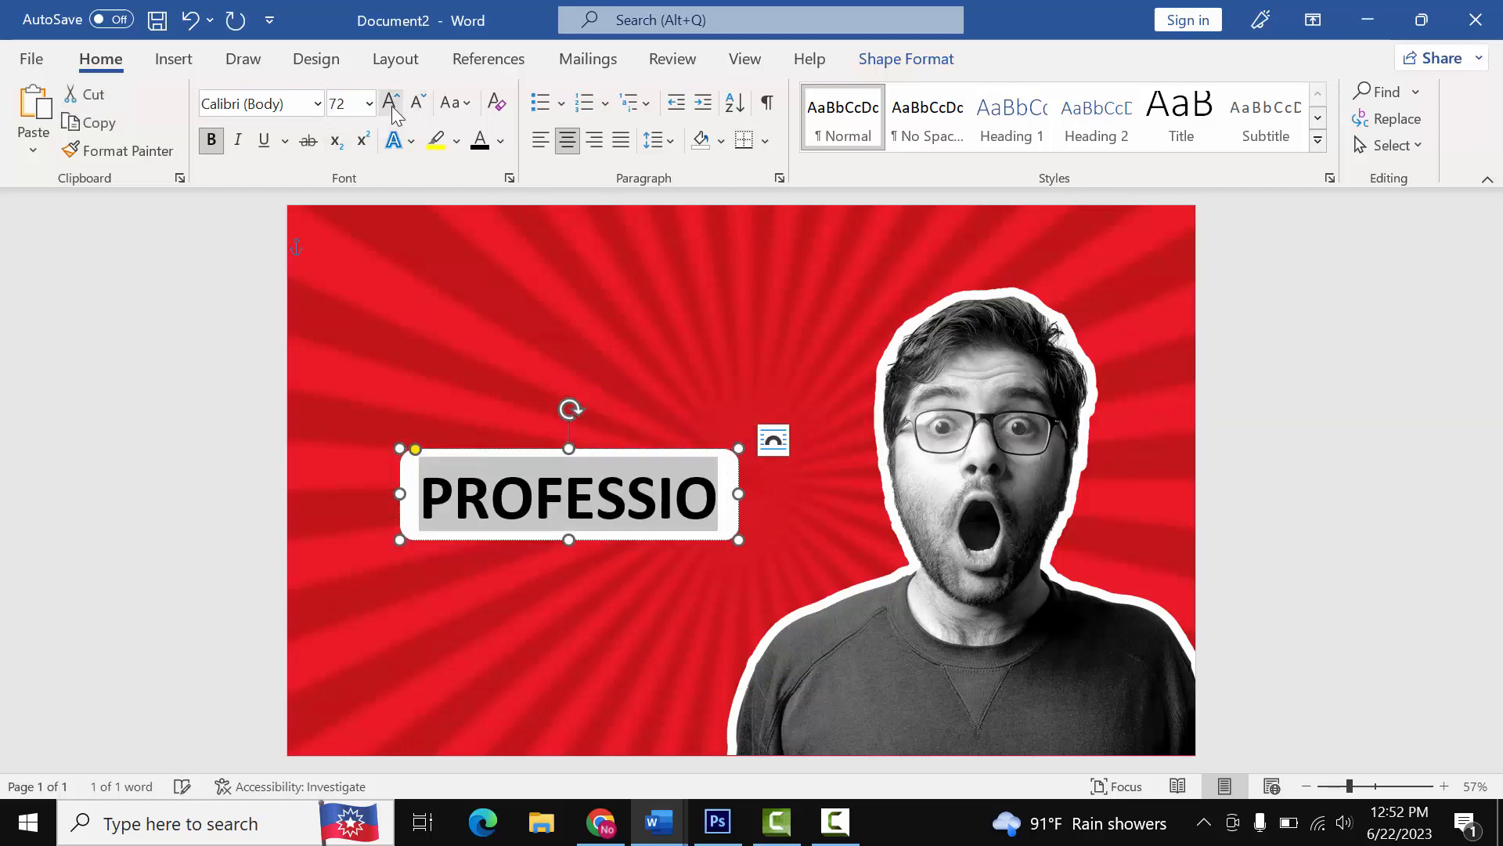
pyautogui.click(418, 102)
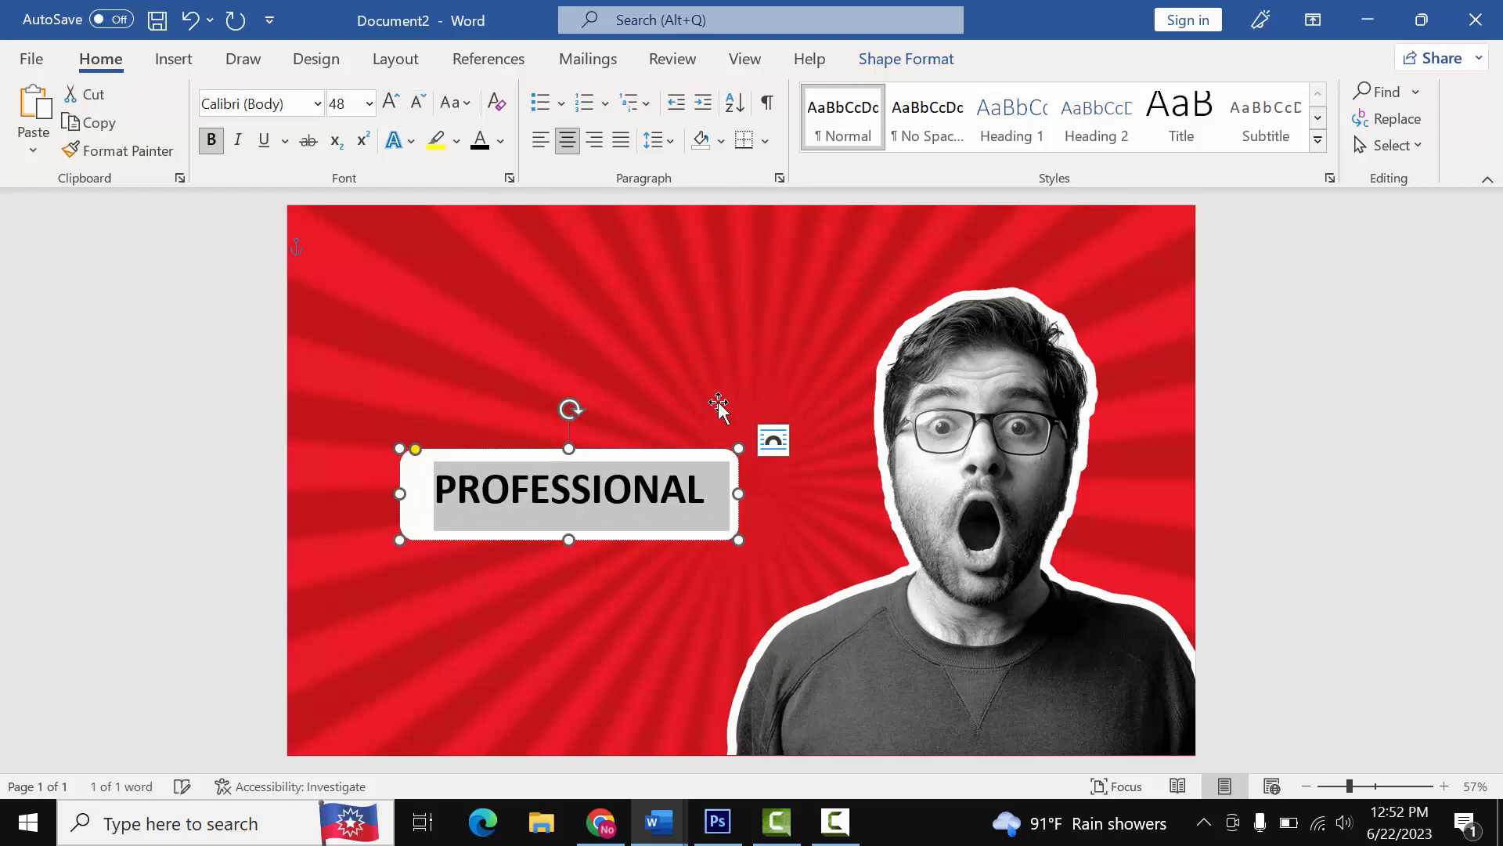
# - Enlarge the tilted rounded rectangle around PROFESSIONAL slightly from its corner nearest the man's face
pyautogui.click(741, 426)
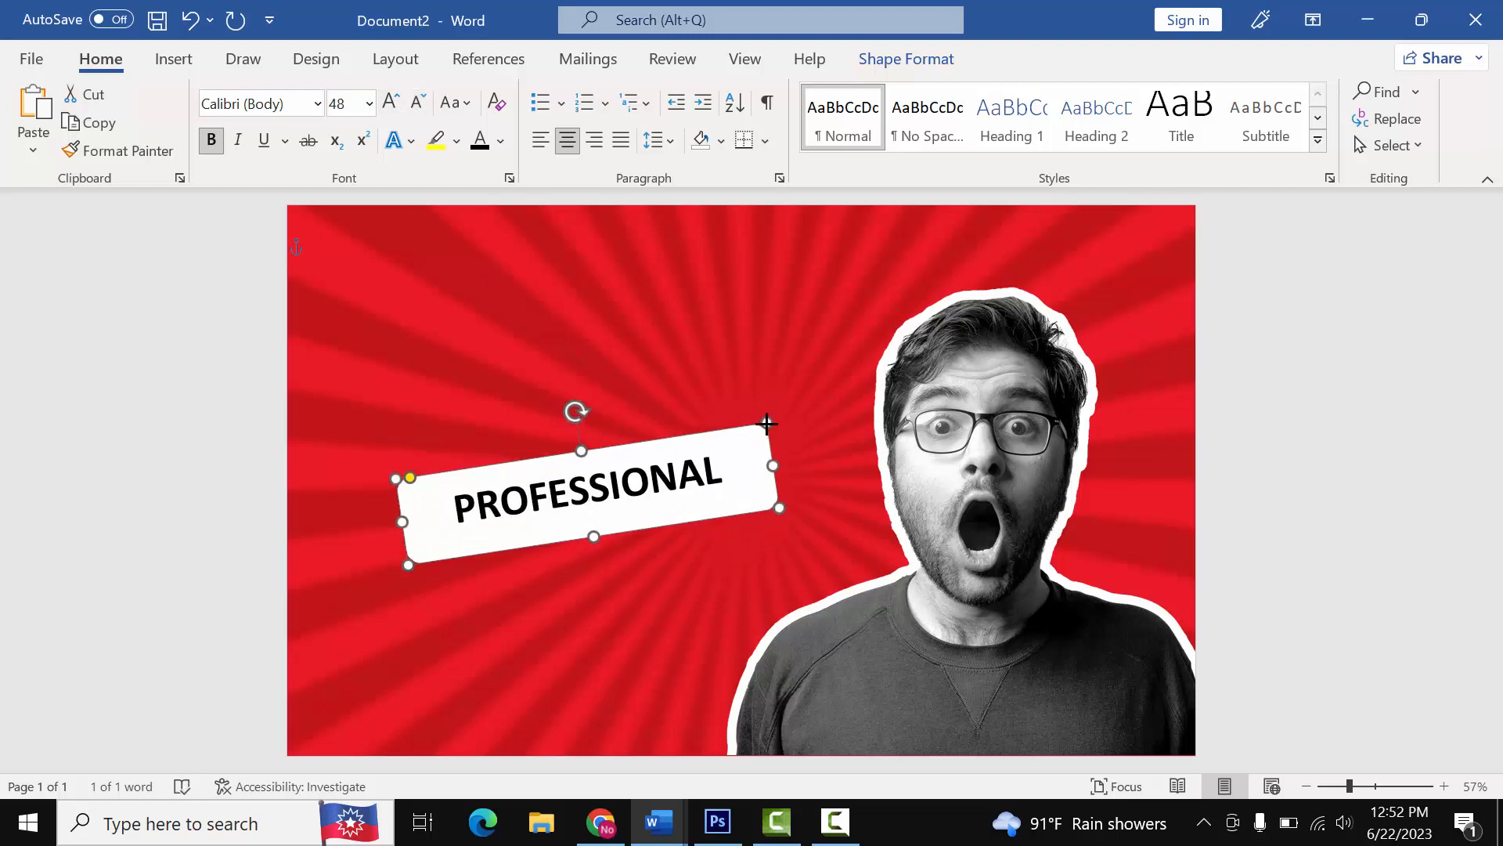
pyautogui.moveTo(767, 423); pyautogui.dragTo(774, 409)
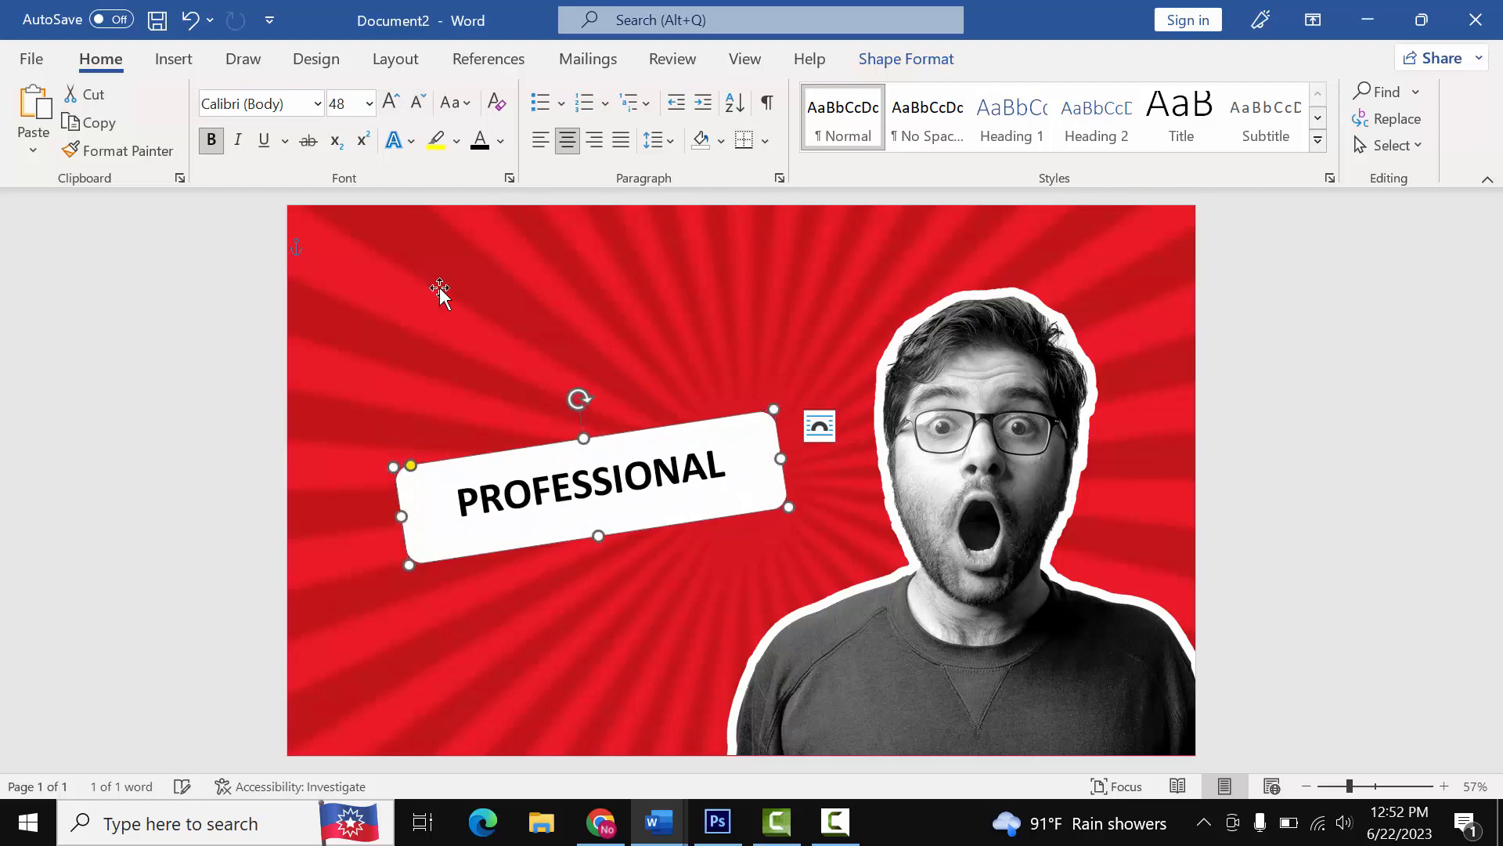
# - Try size 72 again for the PROFESSIONAL text in the enlarged rectangle, and restore size 48
pyautogui.click(391, 102)
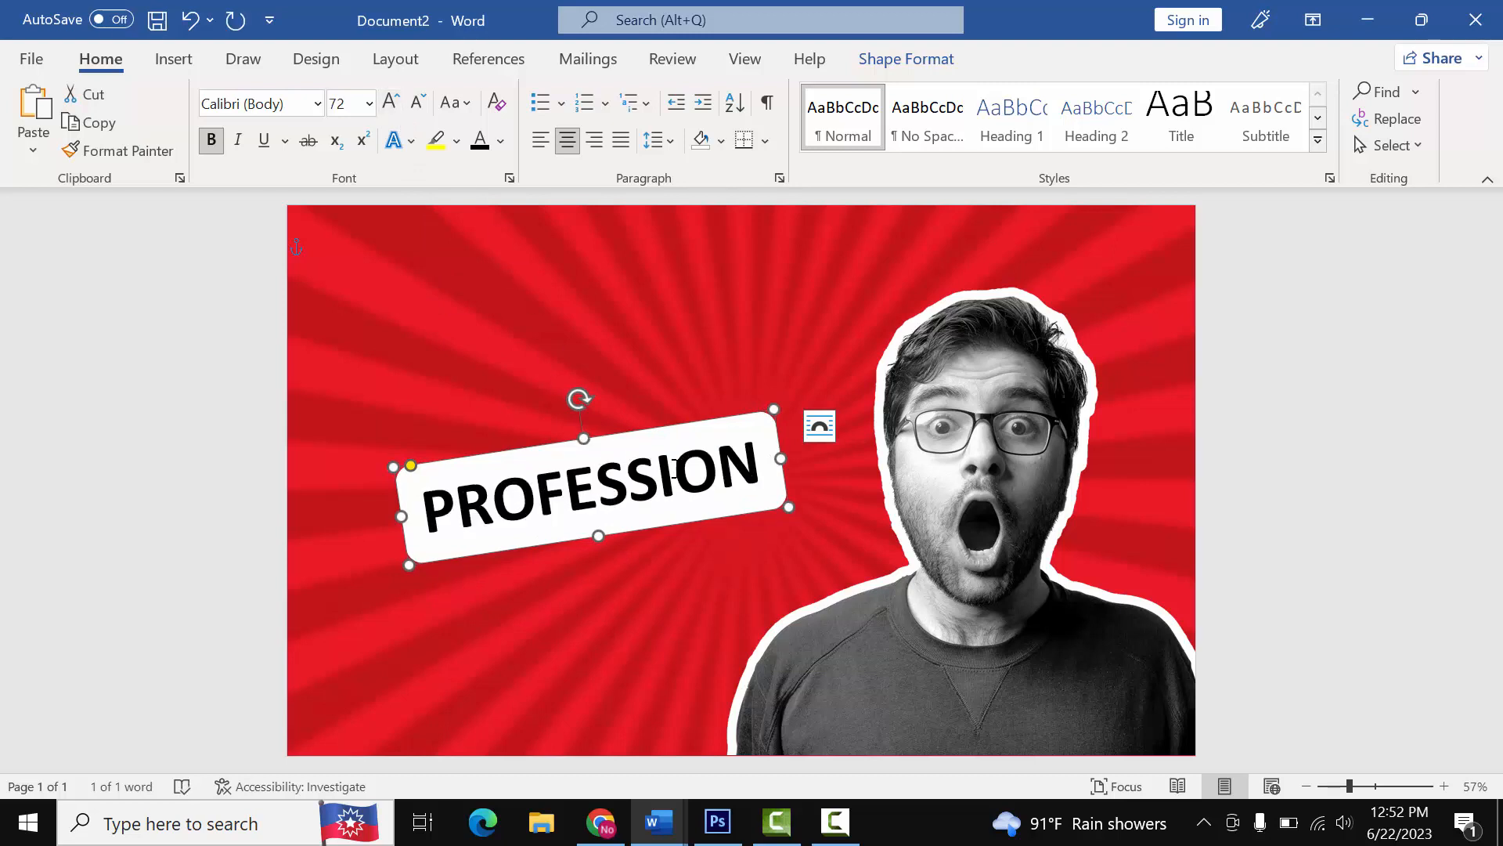
pyautogui.doubleClick(674, 492)
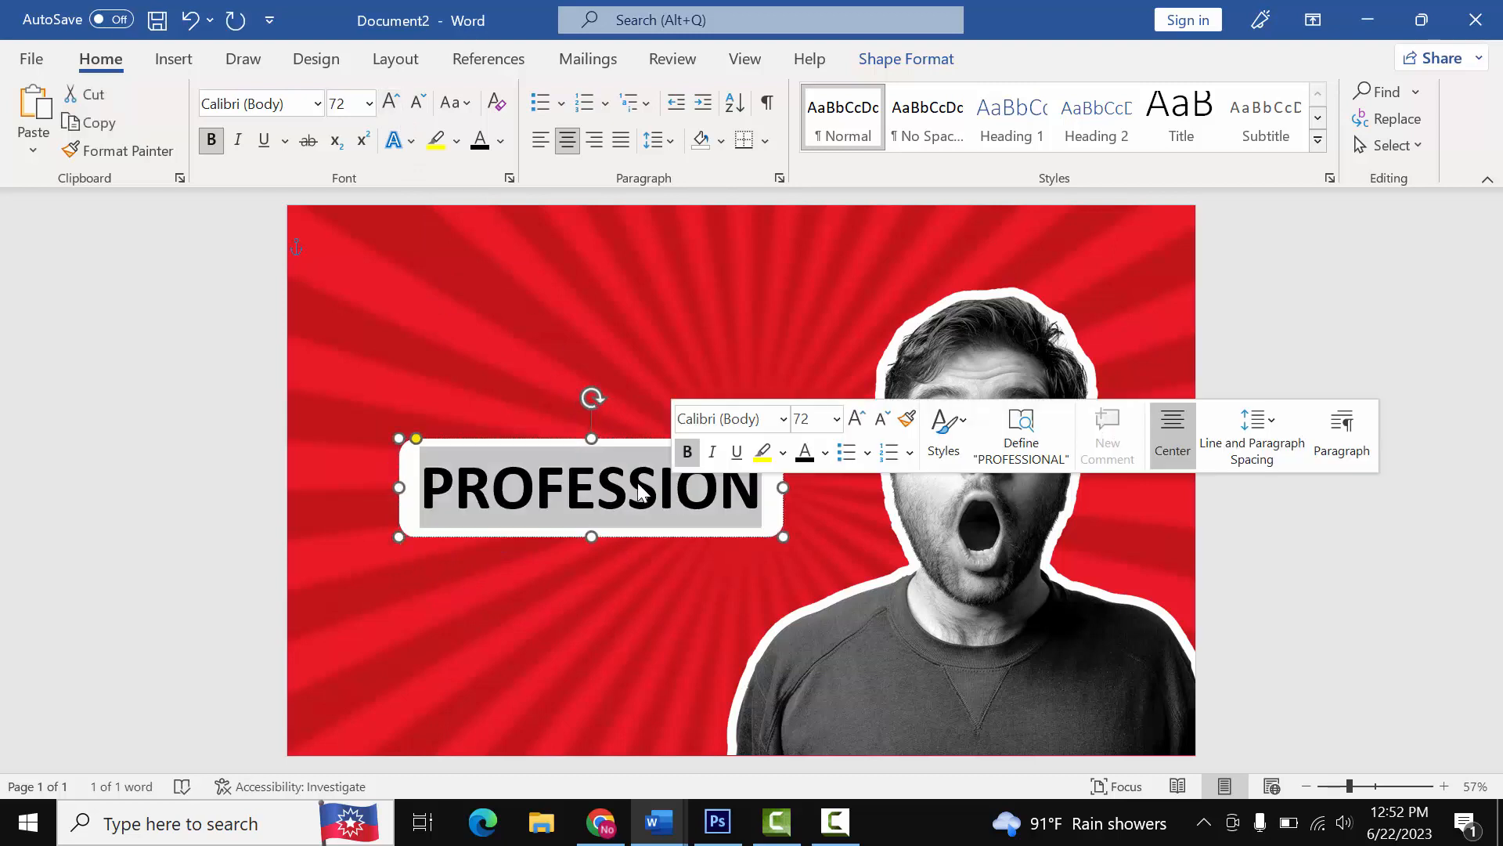
pyautogui.click(419, 102)
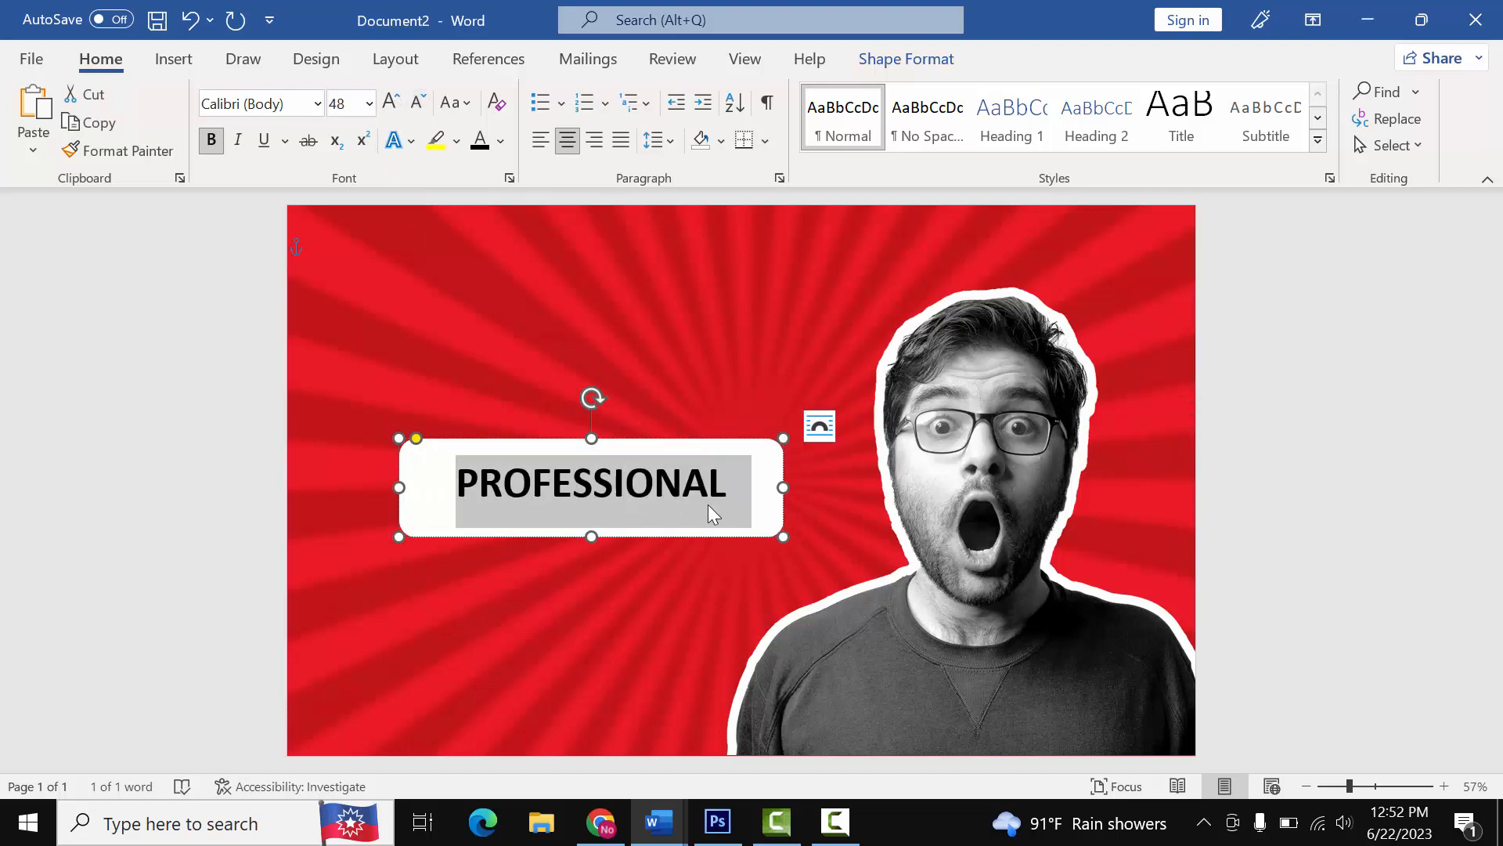
# - Shorten the PROFESSIONAL rectangle from the end farthest from the man and move the label slightly down and away from him
pyautogui.moveTo(397, 486); pyautogui.dragTo(448, 486)
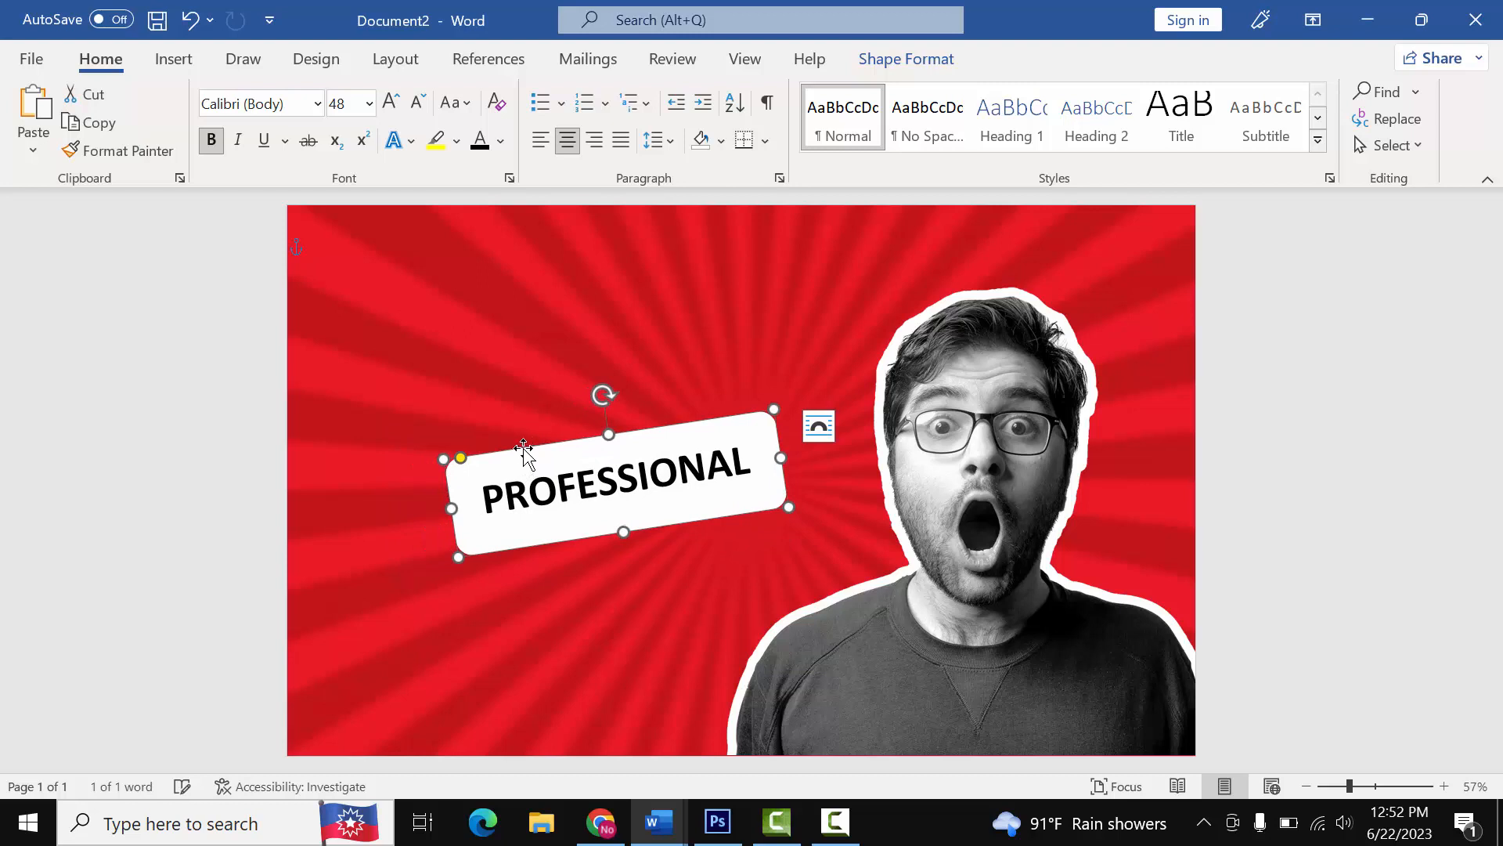
pyautogui.moveTo(523, 448); pyautogui.dragTo(493, 463)
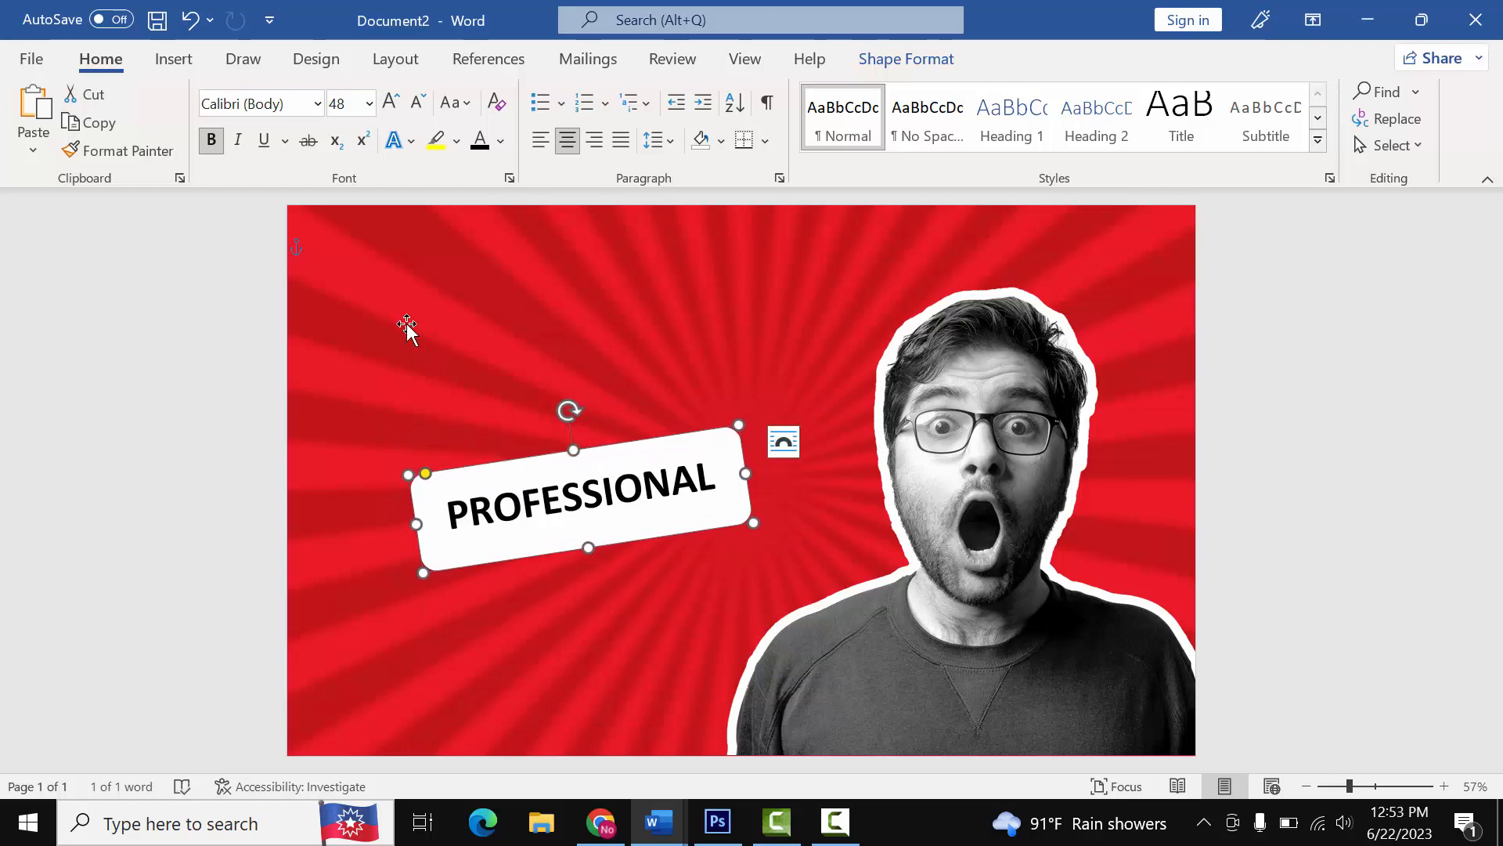
# - Draw a second rounded rectangle, about 0.82" high and 2.49" wide, above the PROFESSIONAL label
pyautogui.click(171, 60)
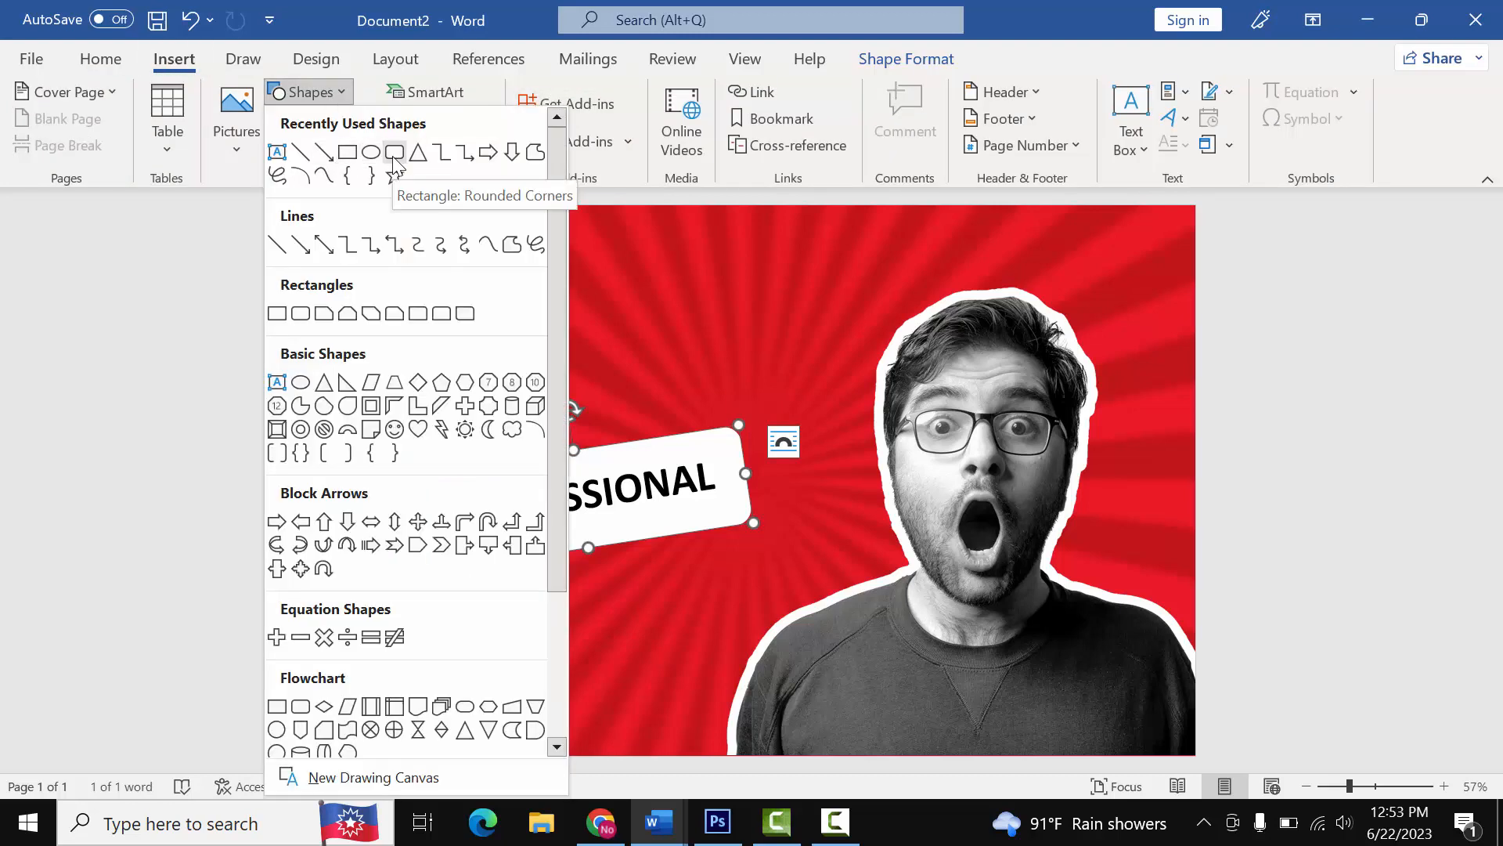
pyautogui.click(394, 165)
pyautogui.moveTo(409, 337); pyautogui.dragTo(574, 388)
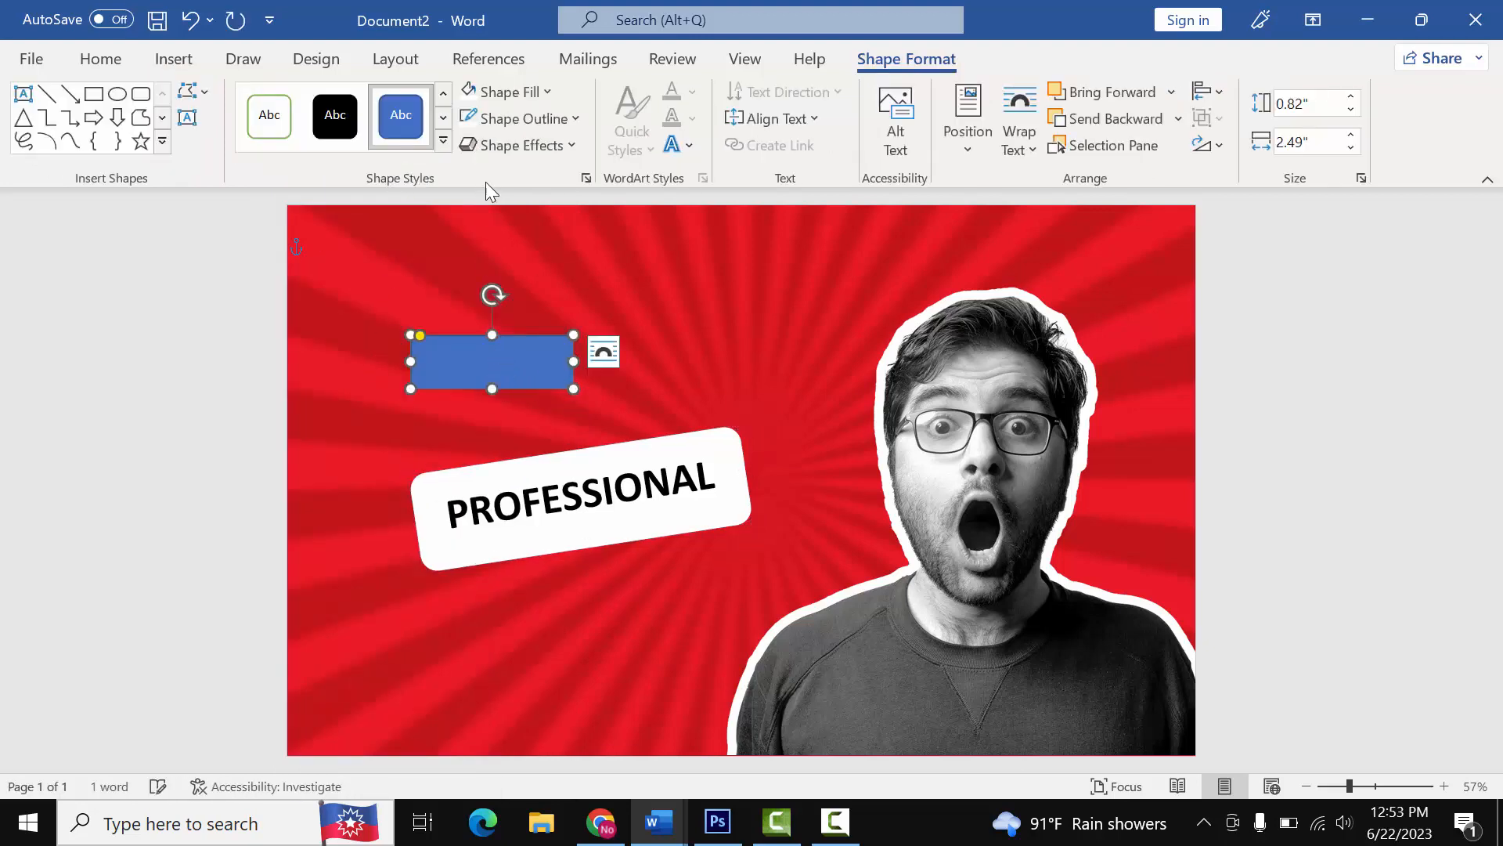
# - Give the new rounded rectangle a black fill style with no outline
pyautogui.click(335, 115)
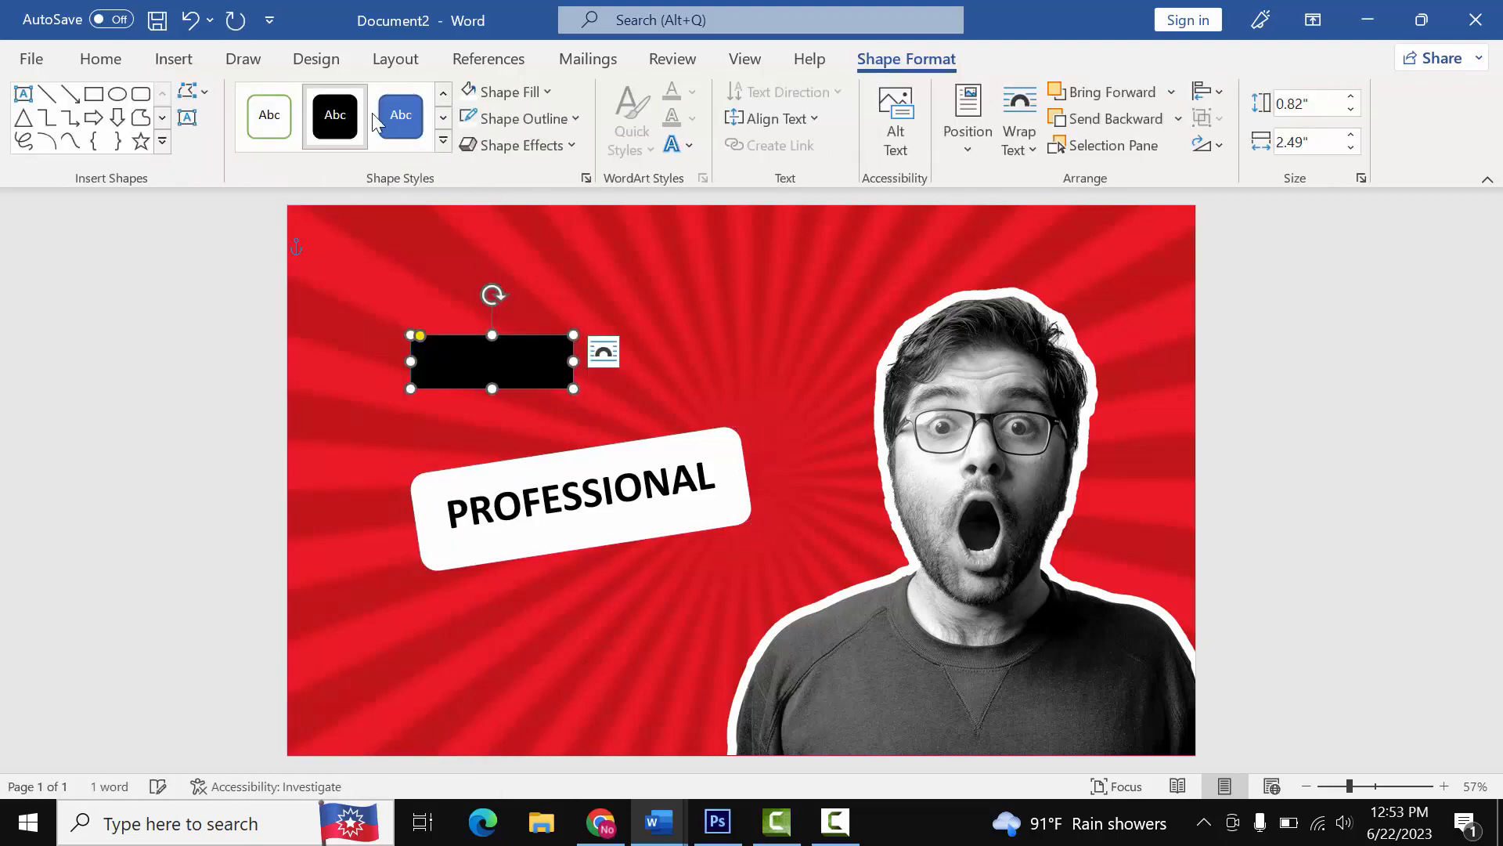
pyautogui.click(548, 118)
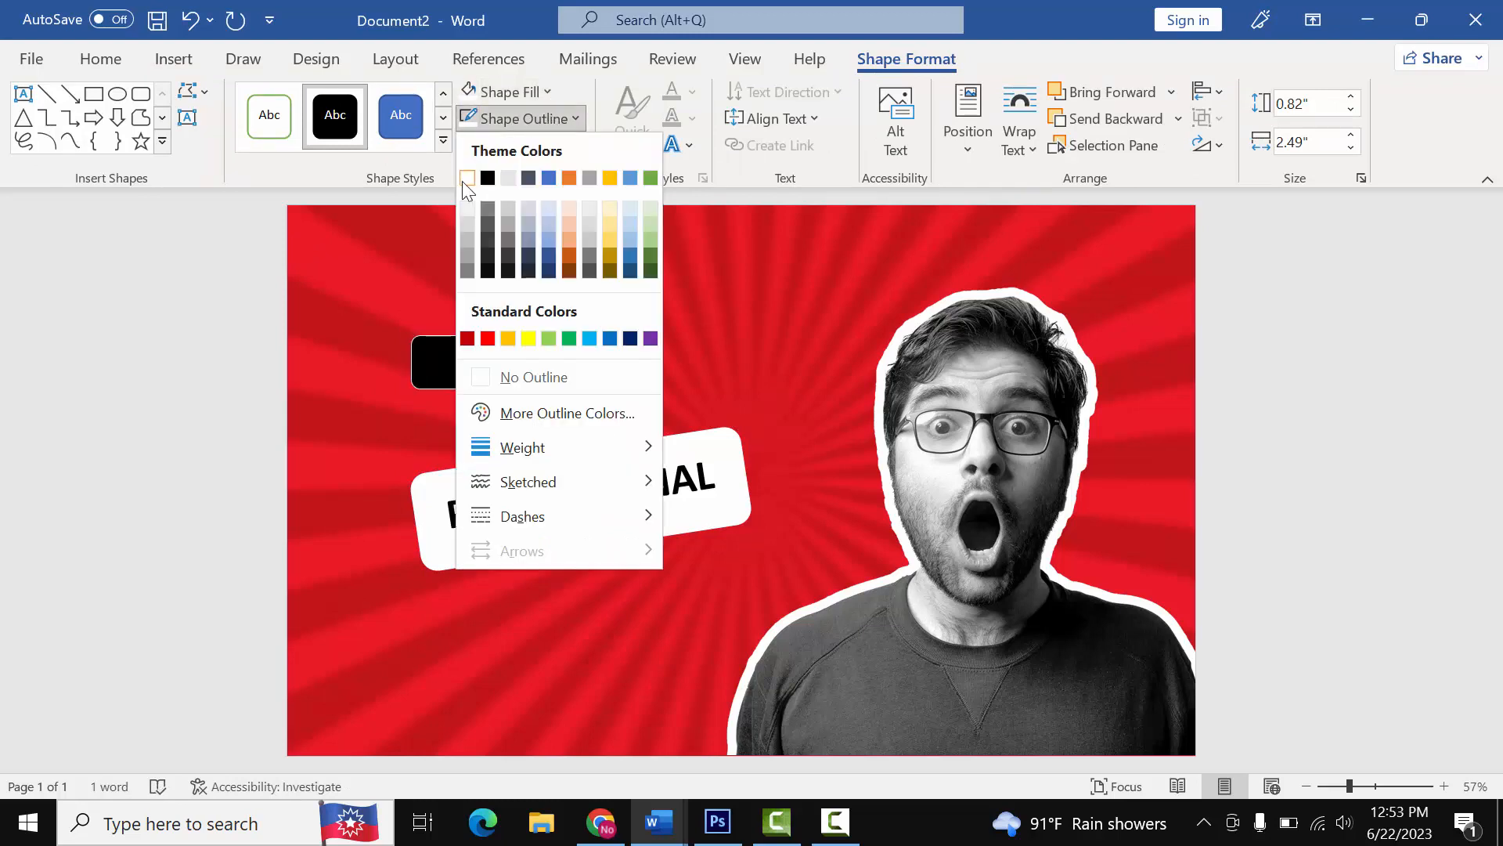
pyautogui.click(476, 374)
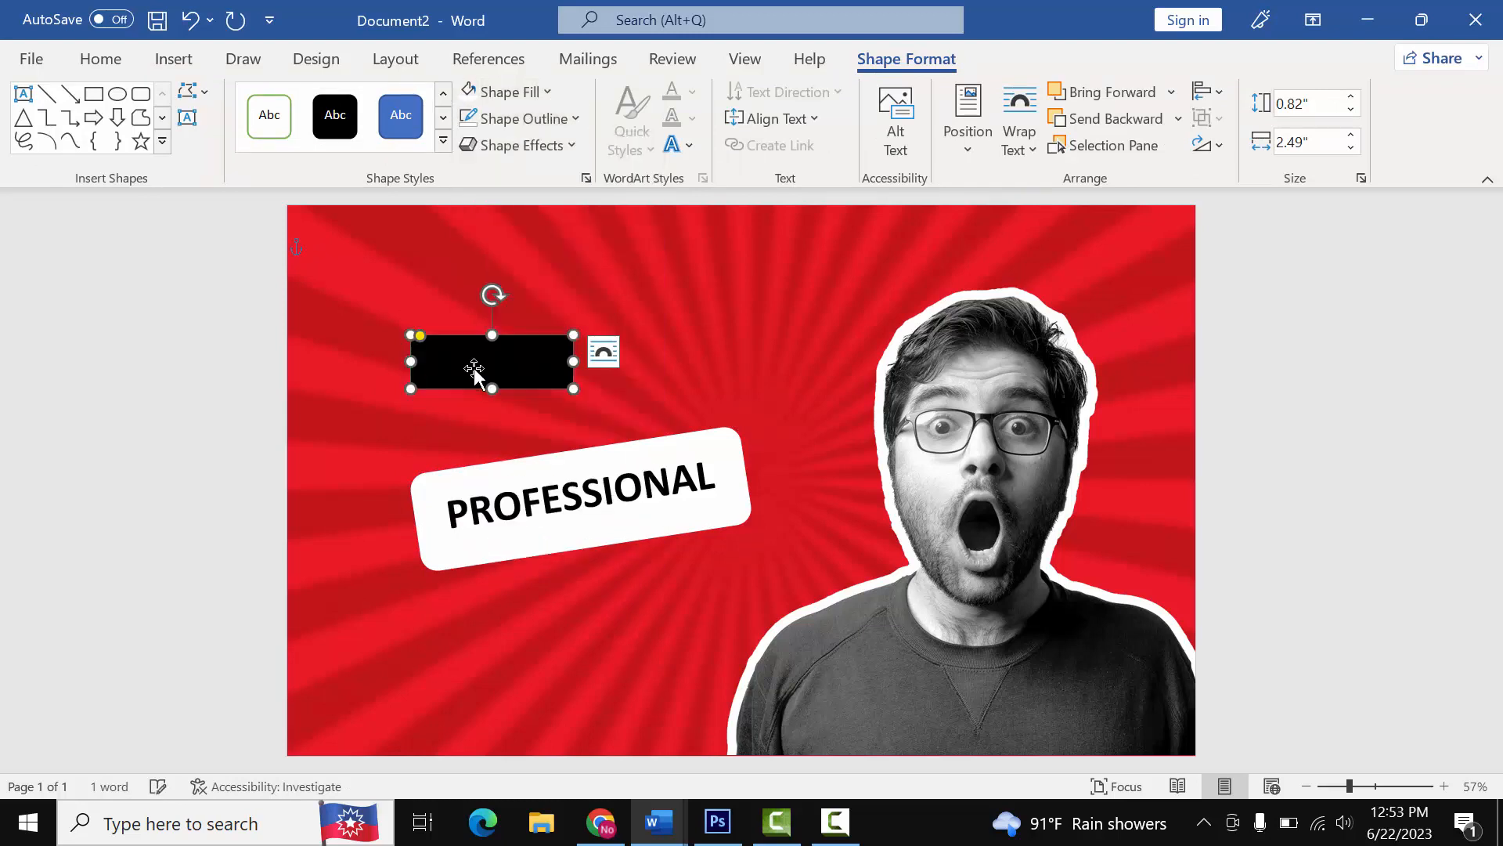
# - Add the text "MAKE" inside the black rounded rectangle
pyautogui.click(192, 124)
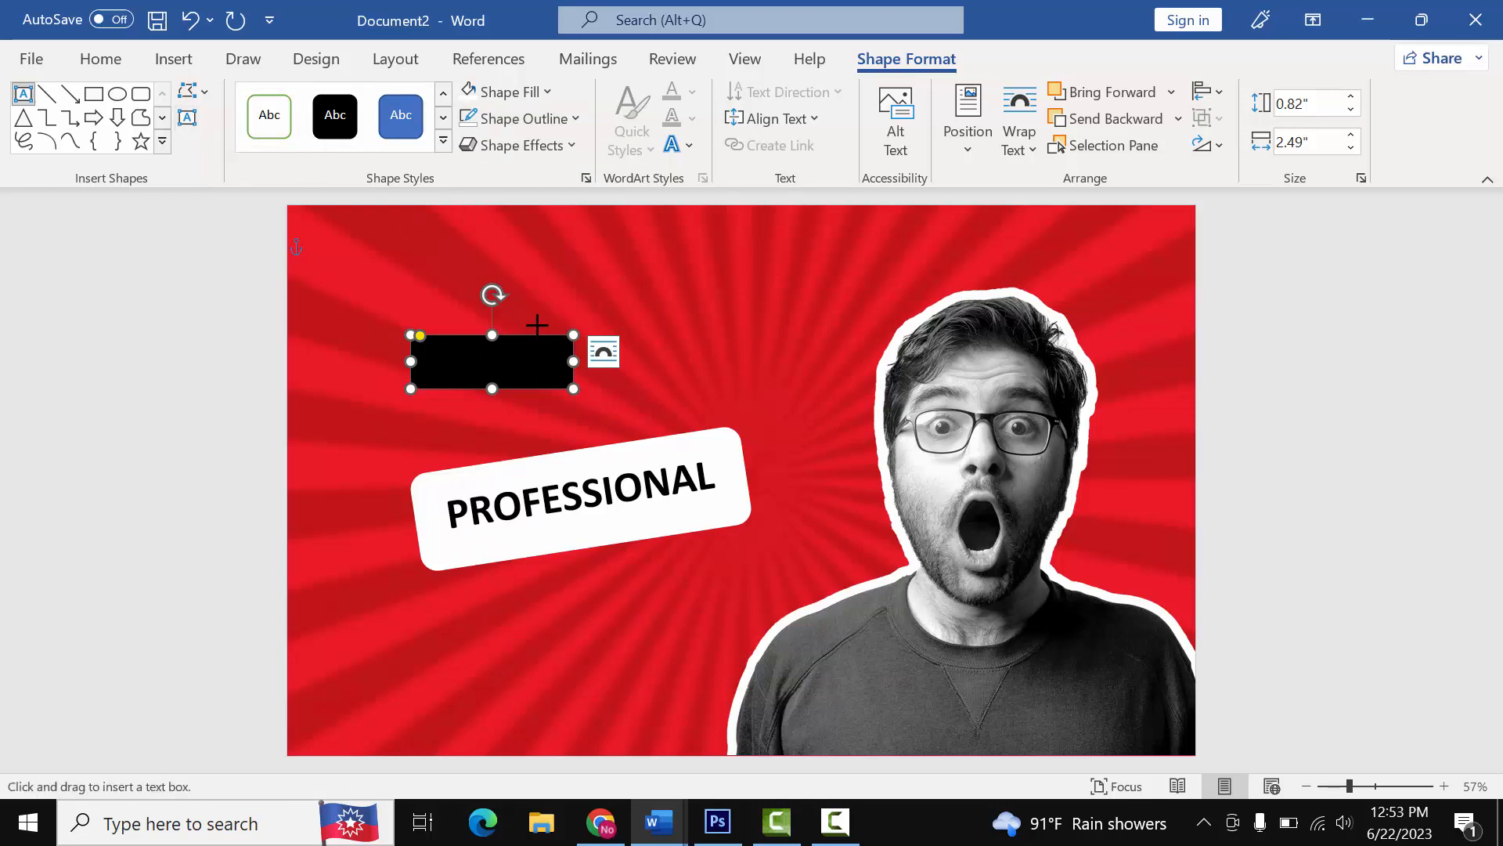
pyautogui.write('MAKE')
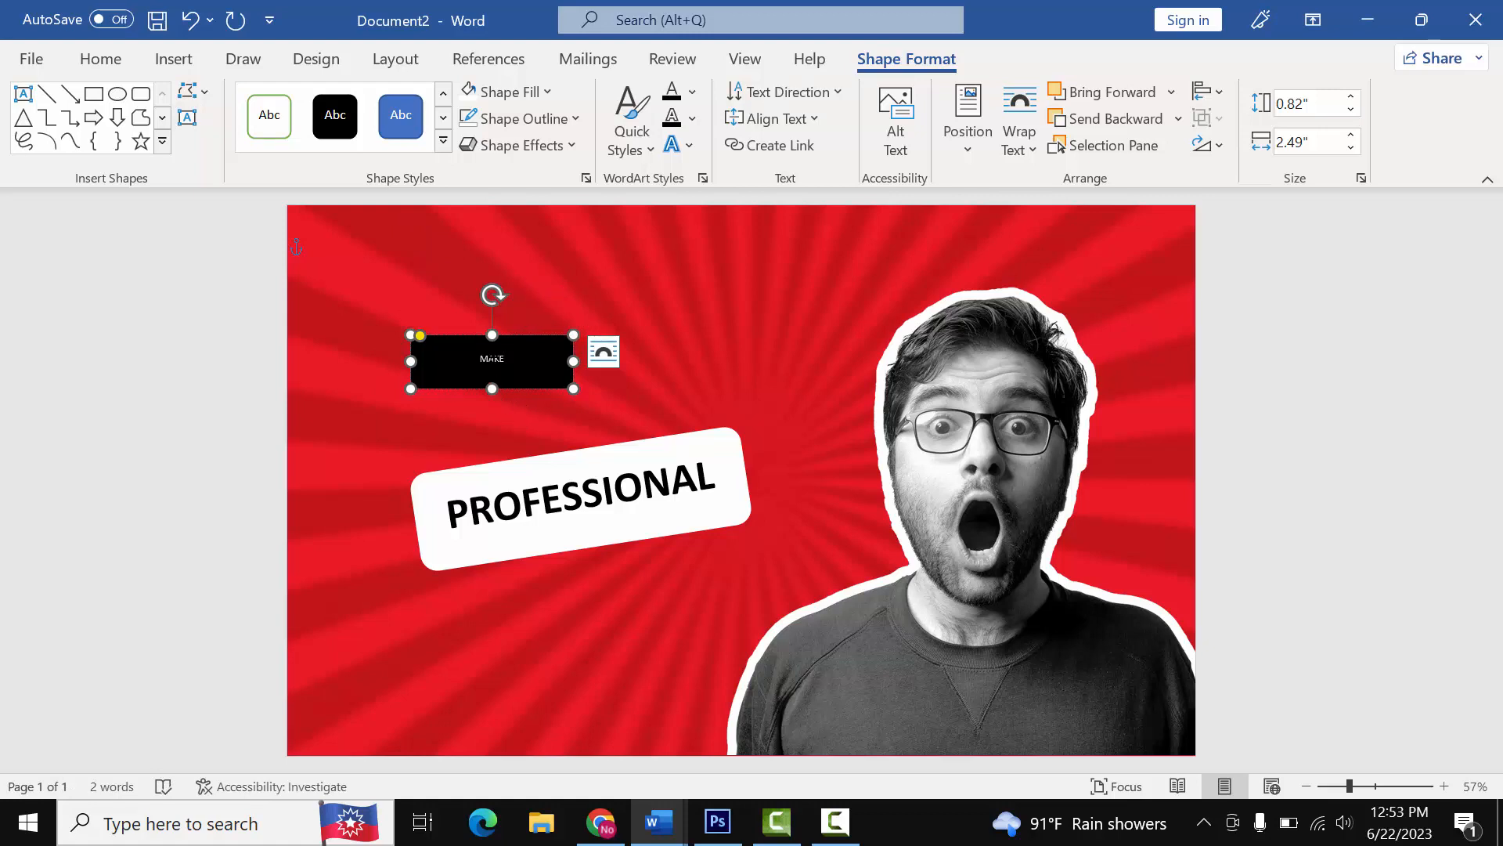
# - Enlarge the MAKE text to size 48
pyautogui.click(131, 63)
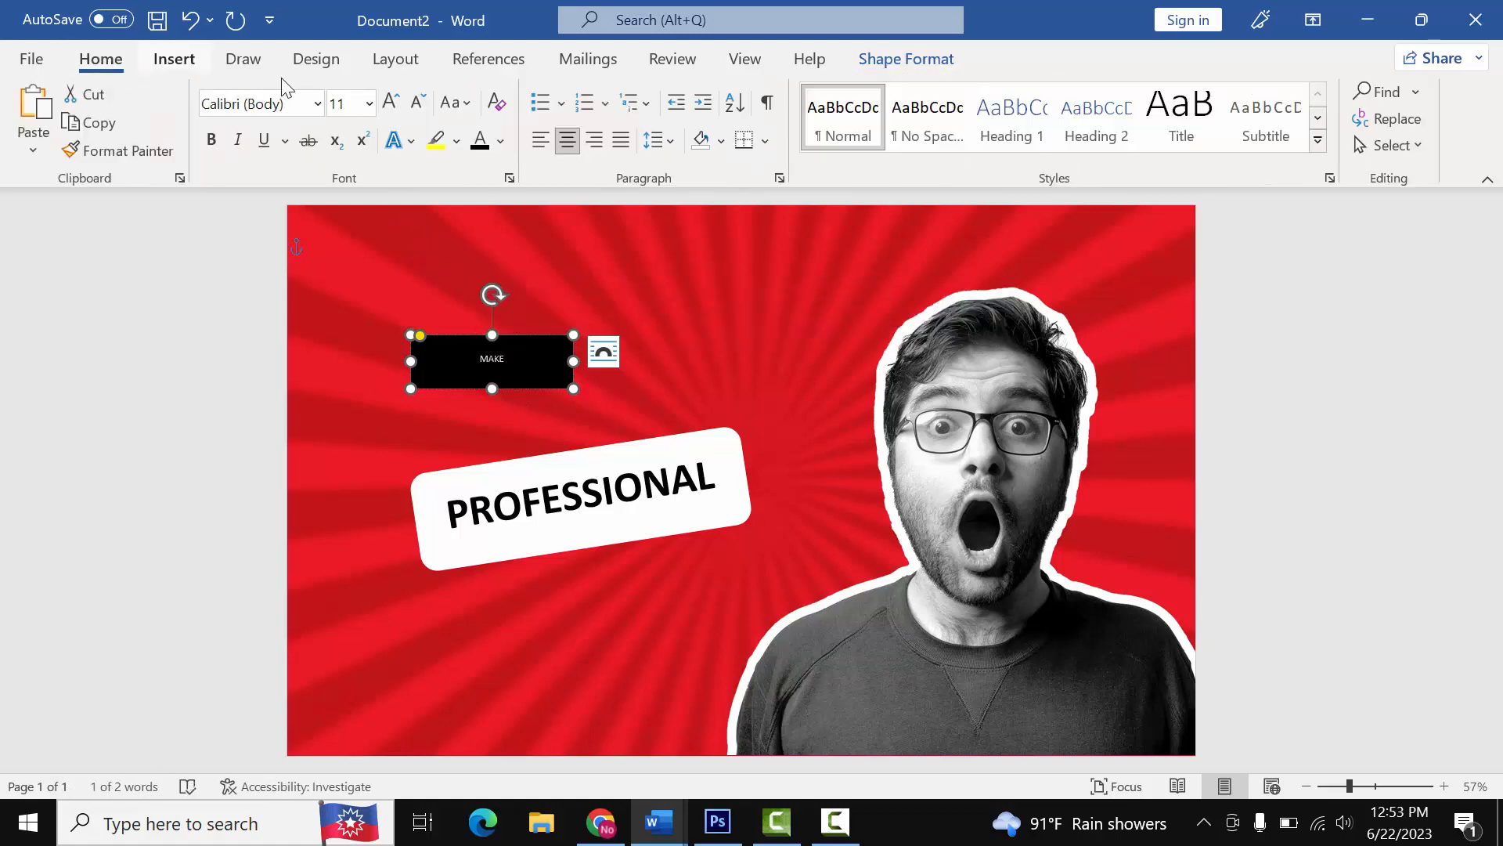
pyautogui.click(391, 100)
pyautogui.click(391, 100)
pyautogui.click(391, 100)
pyautogui.click(391, 100)
pyautogui.click(391, 100)
pyautogui.click(392, 100)
pyautogui.click(391, 100)
pyautogui.click(391, 101)
pyautogui.click(391, 100)
pyautogui.click(391, 100)
pyautogui.click(391, 100)
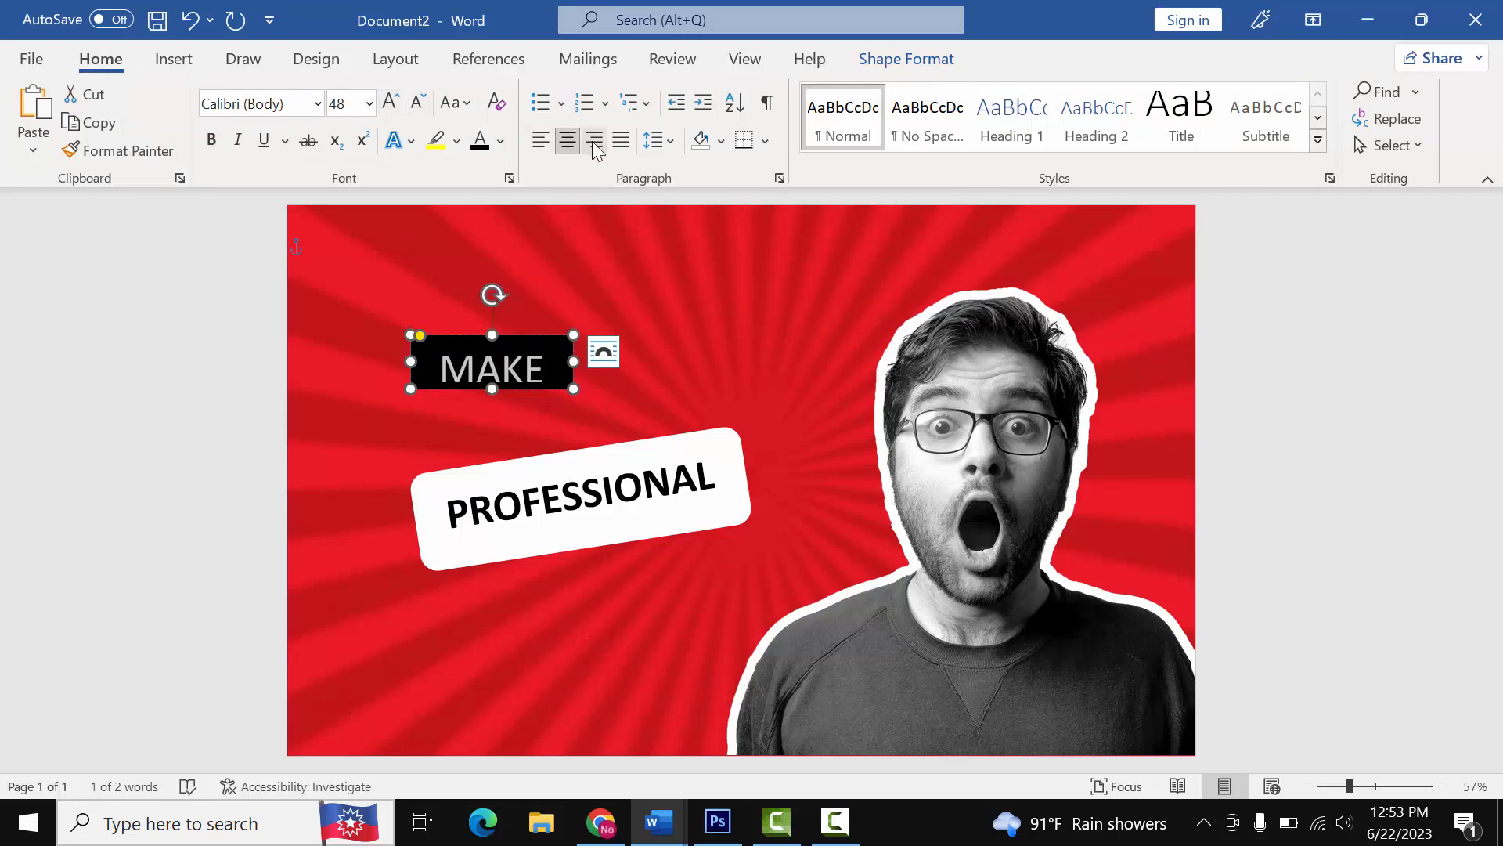
# - Adjust the line spacing of the MAKE text and make its black box slightly taller
pyautogui.click(667, 143)
pyautogui.click(691, 172)
pyautogui.moveTo(487, 394); pyautogui.dragTo(487, 404)
# - Make the MAKE text bold, then narrow its black label and tilt it against the upper edge of the PROFESSIONAL label
pyautogui.doubleClick(484, 376)
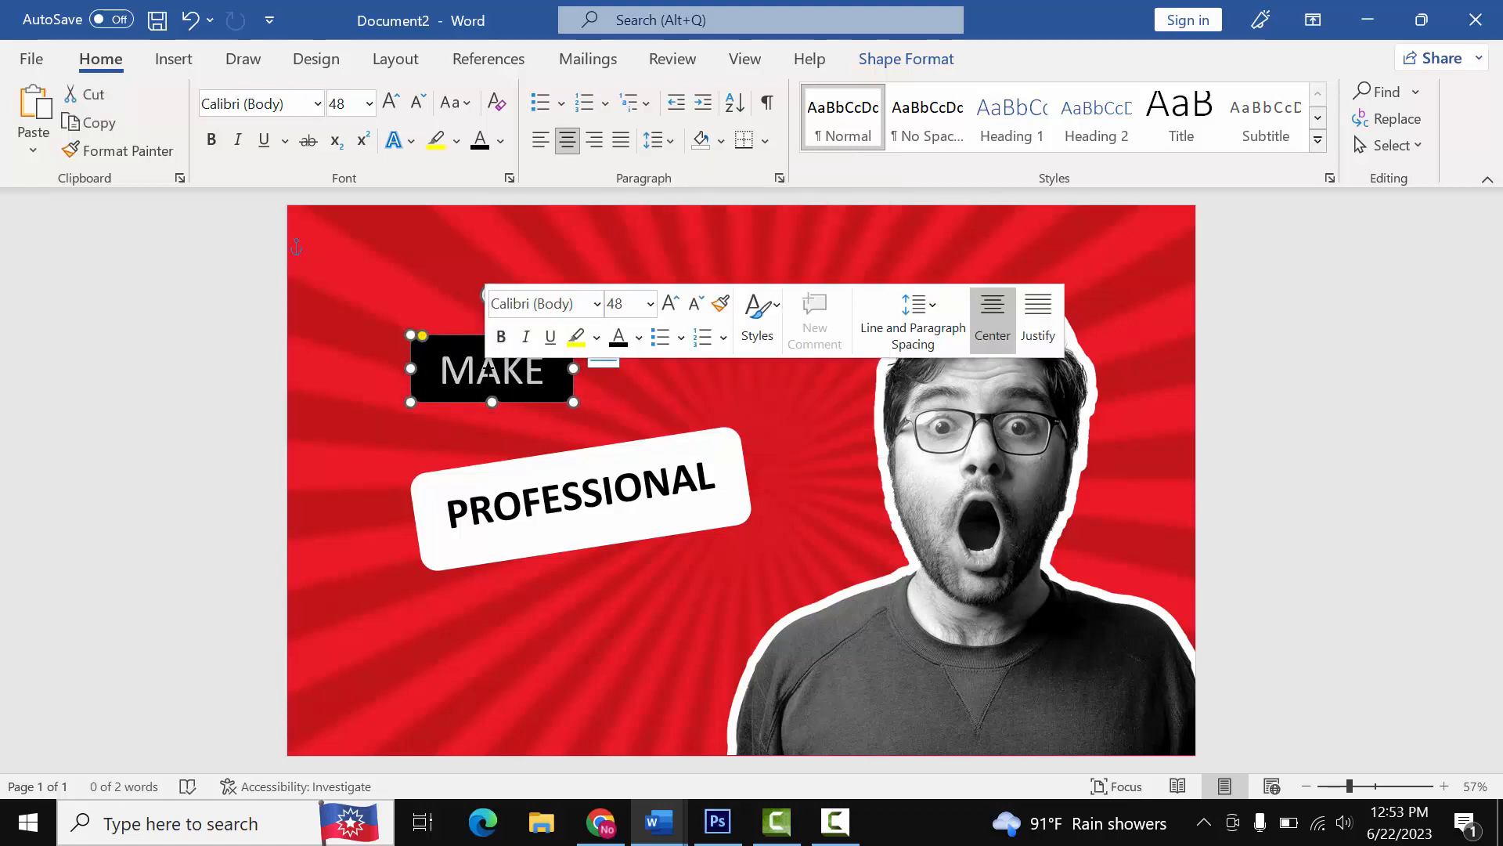
pyautogui.hotkey('ctrl', 'b')
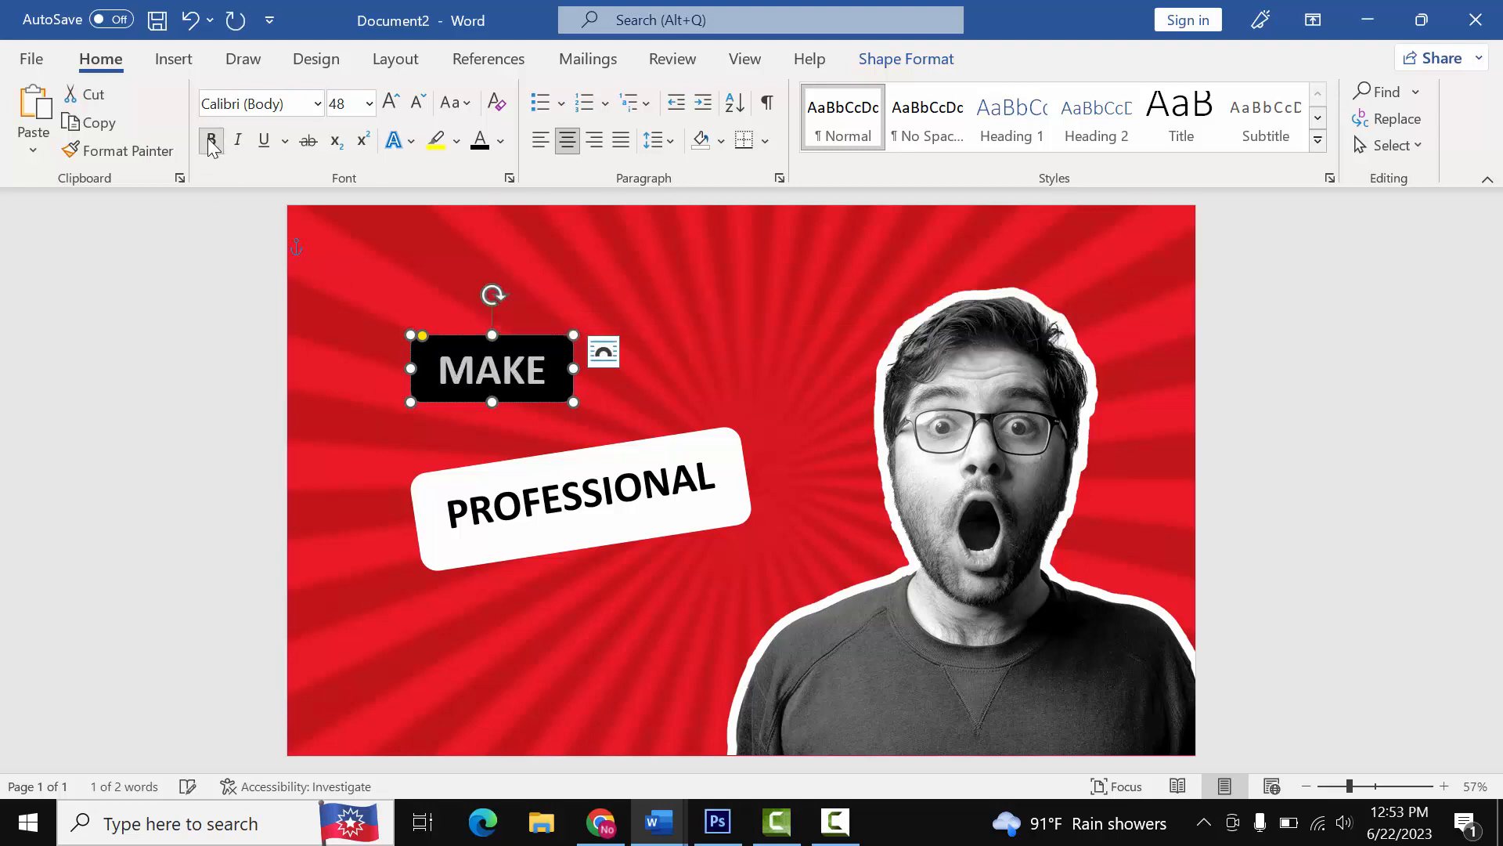
pyautogui.moveTo(571, 372); pyautogui.dragTo(557, 372)
pyautogui.moveTo(478, 292); pyautogui.dragTo(568, 385)
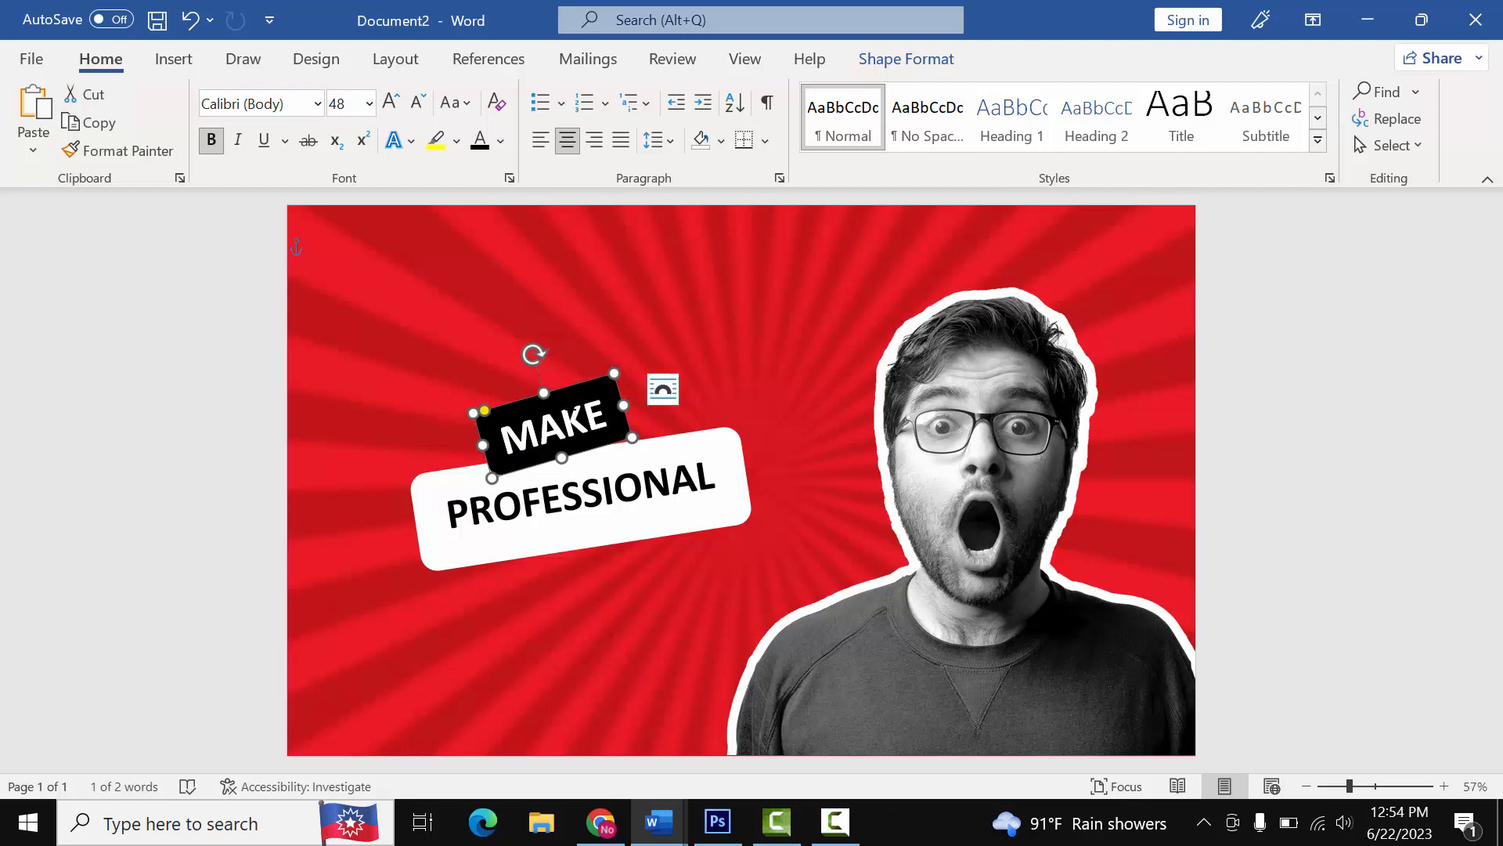
# - Duplicate the black MAKE label and place the copy below the PROFESSIONAL label
pyautogui.rightClick(565, 383)
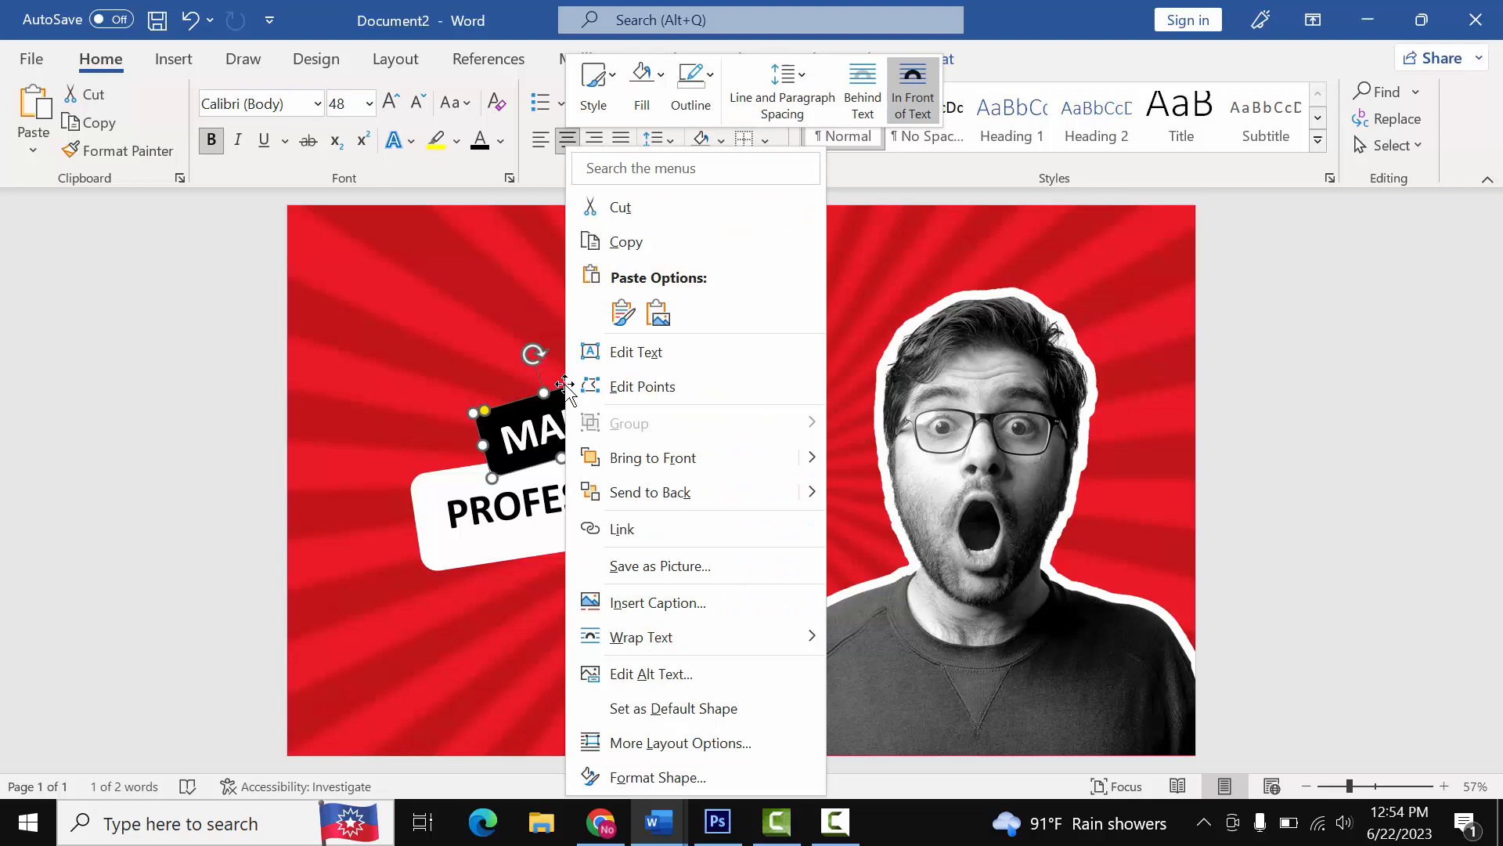
pyautogui.click(604, 240)
pyautogui.rightClick(584, 586)
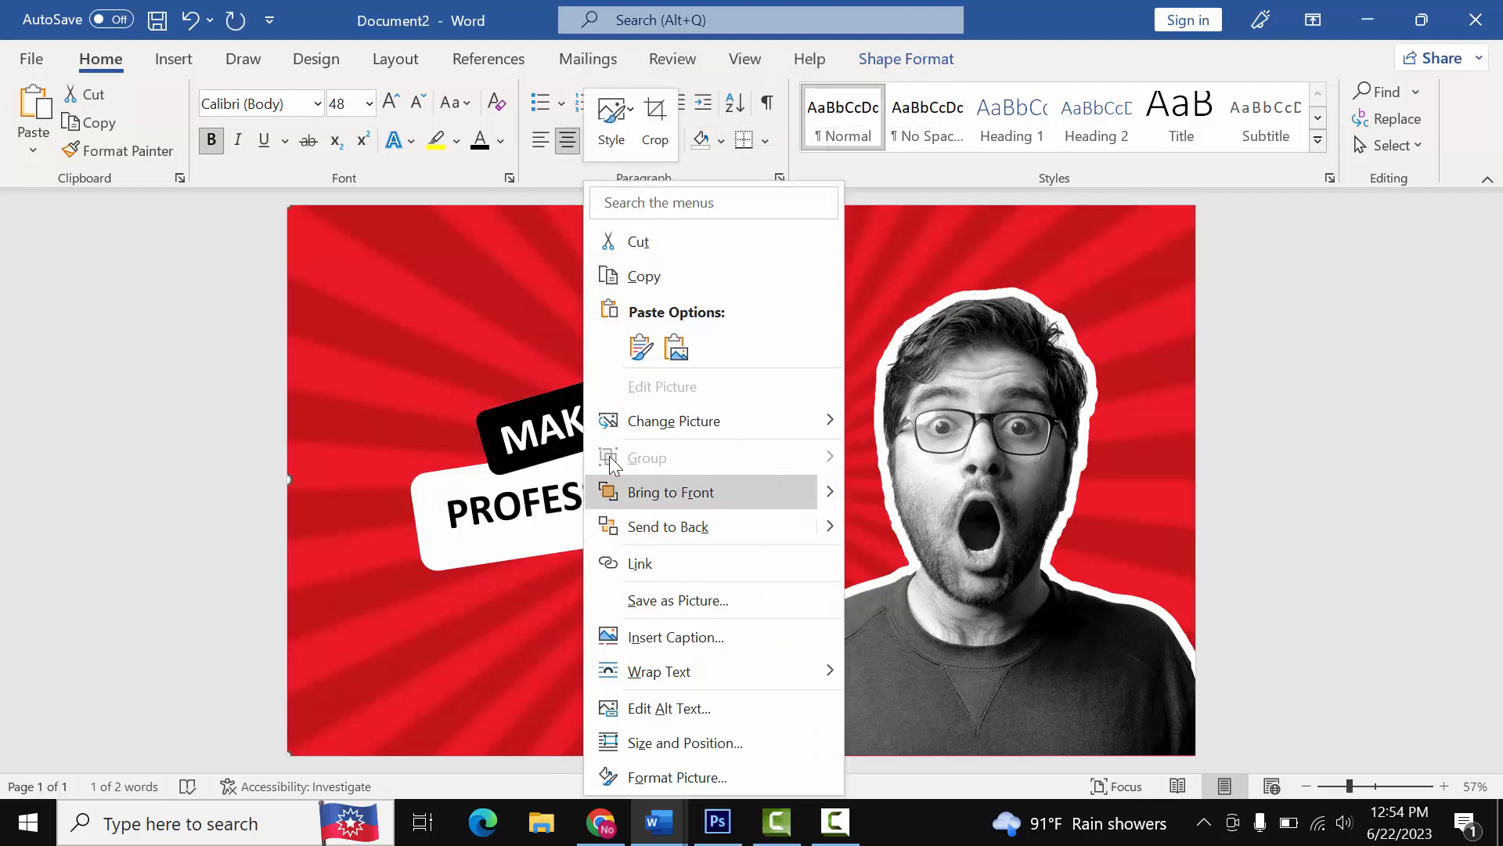
pyautogui.press('Escape')
pyautogui.hotkey('ctrl', 'v')
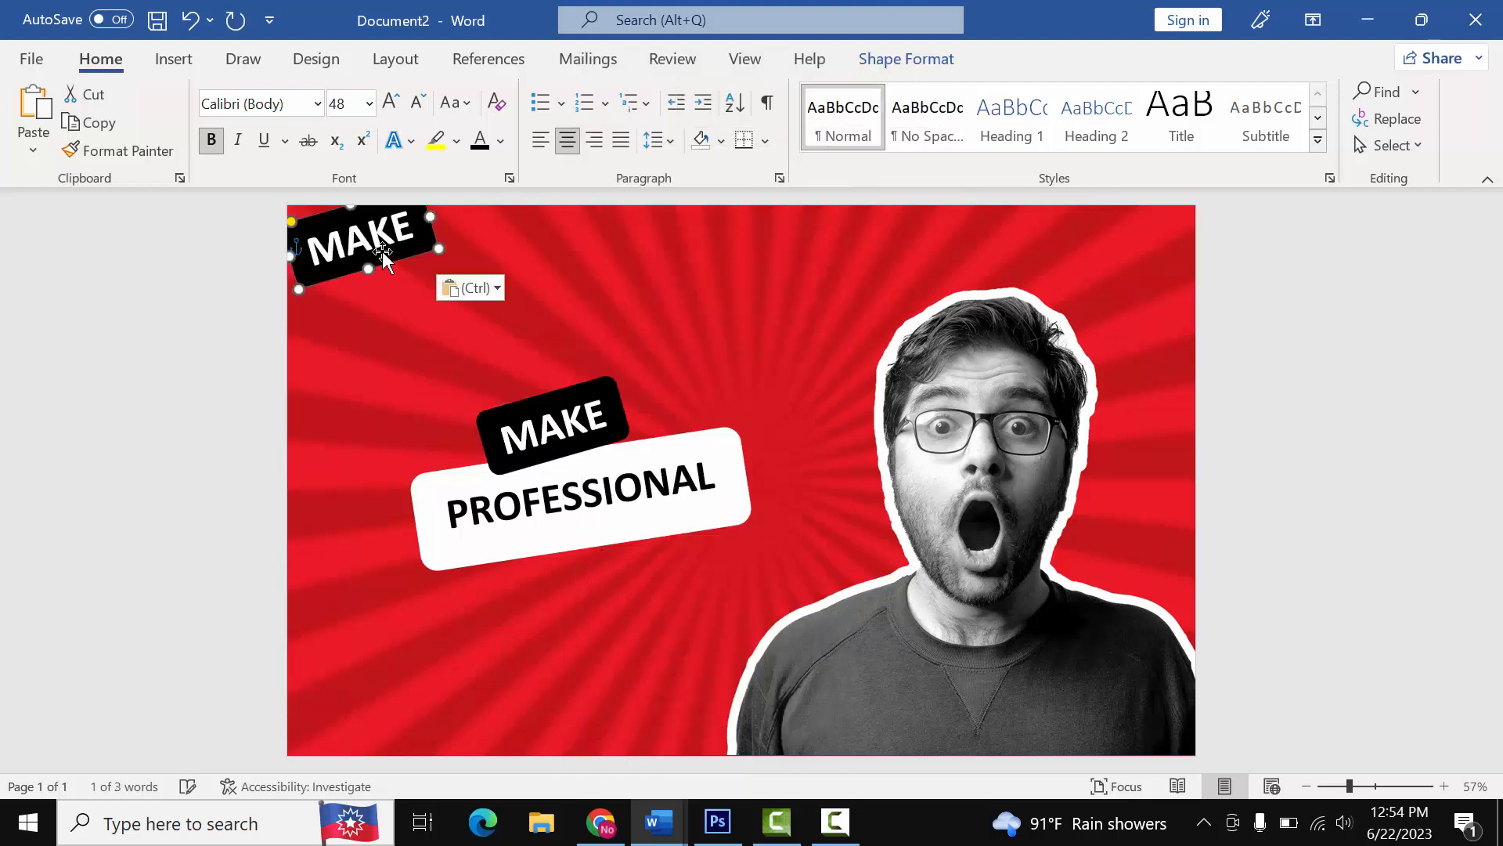
pyautogui.hotkey('ctrl', 'a')
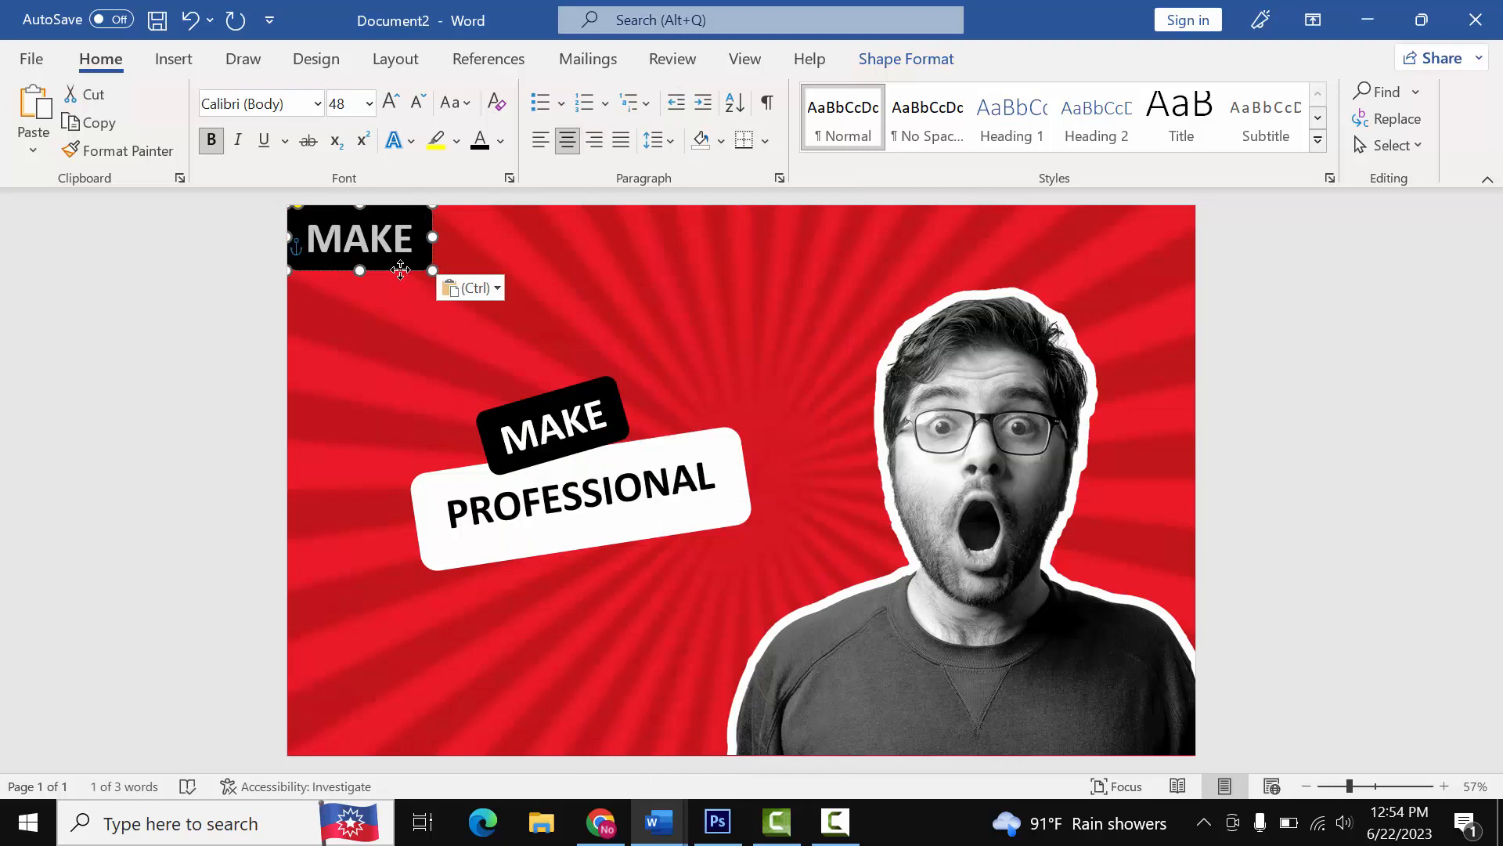
pyautogui.moveTo(400, 269); pyautogui.dragTo(616, 635)
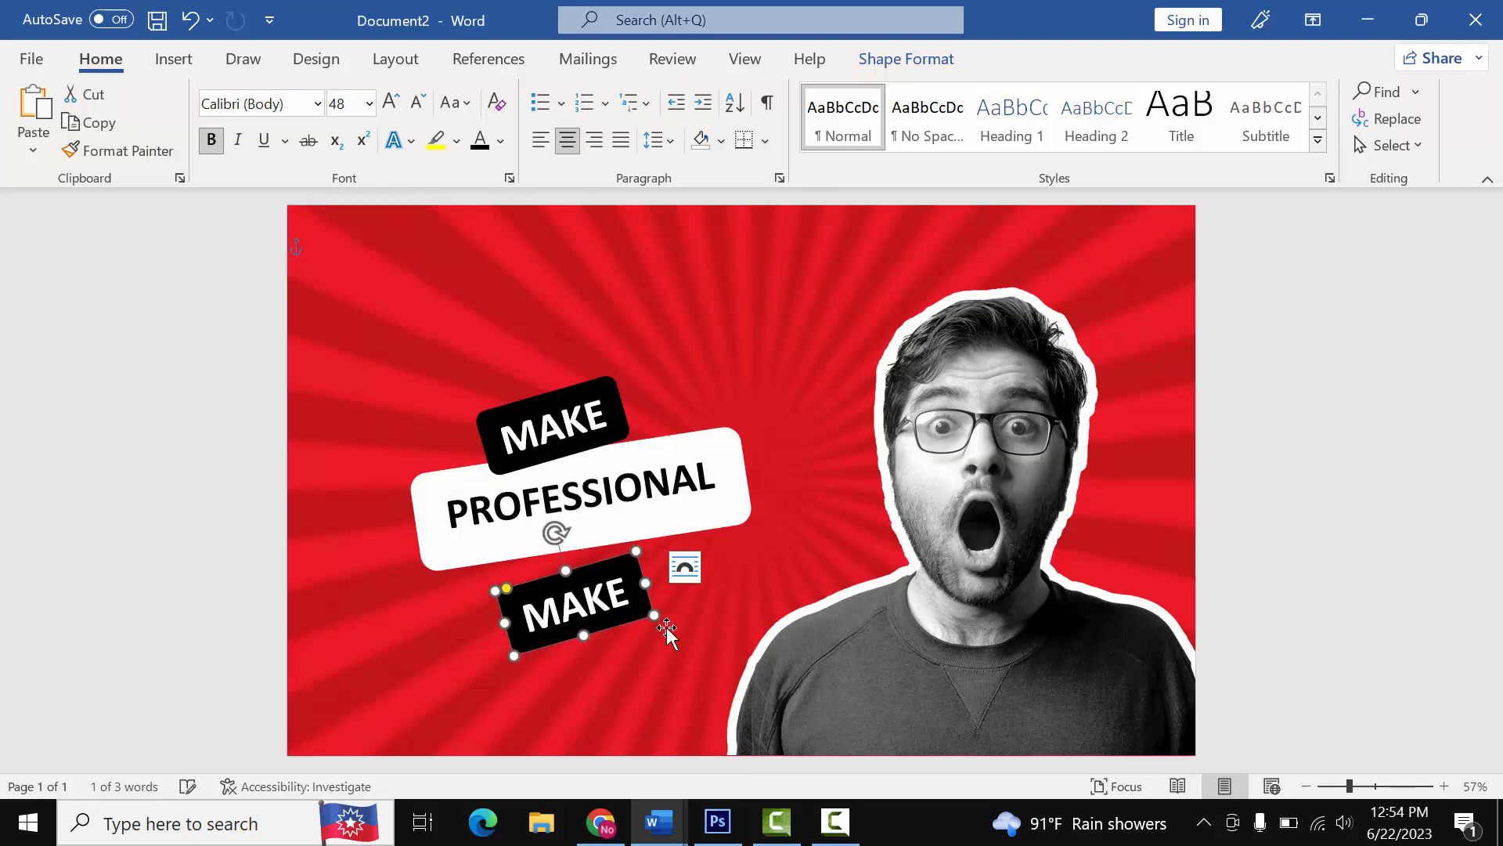
# - Straighten and widen the copied black label and replace its text with "THAMBNAIL"
pyautogui.moveTo(556, 533); pyautogui.dragTo(576, 503)
pyautogui.moveTo(586, 565); pyautogui.dragTo(782, 574)
pyautogui.doubleClick(651, 580)
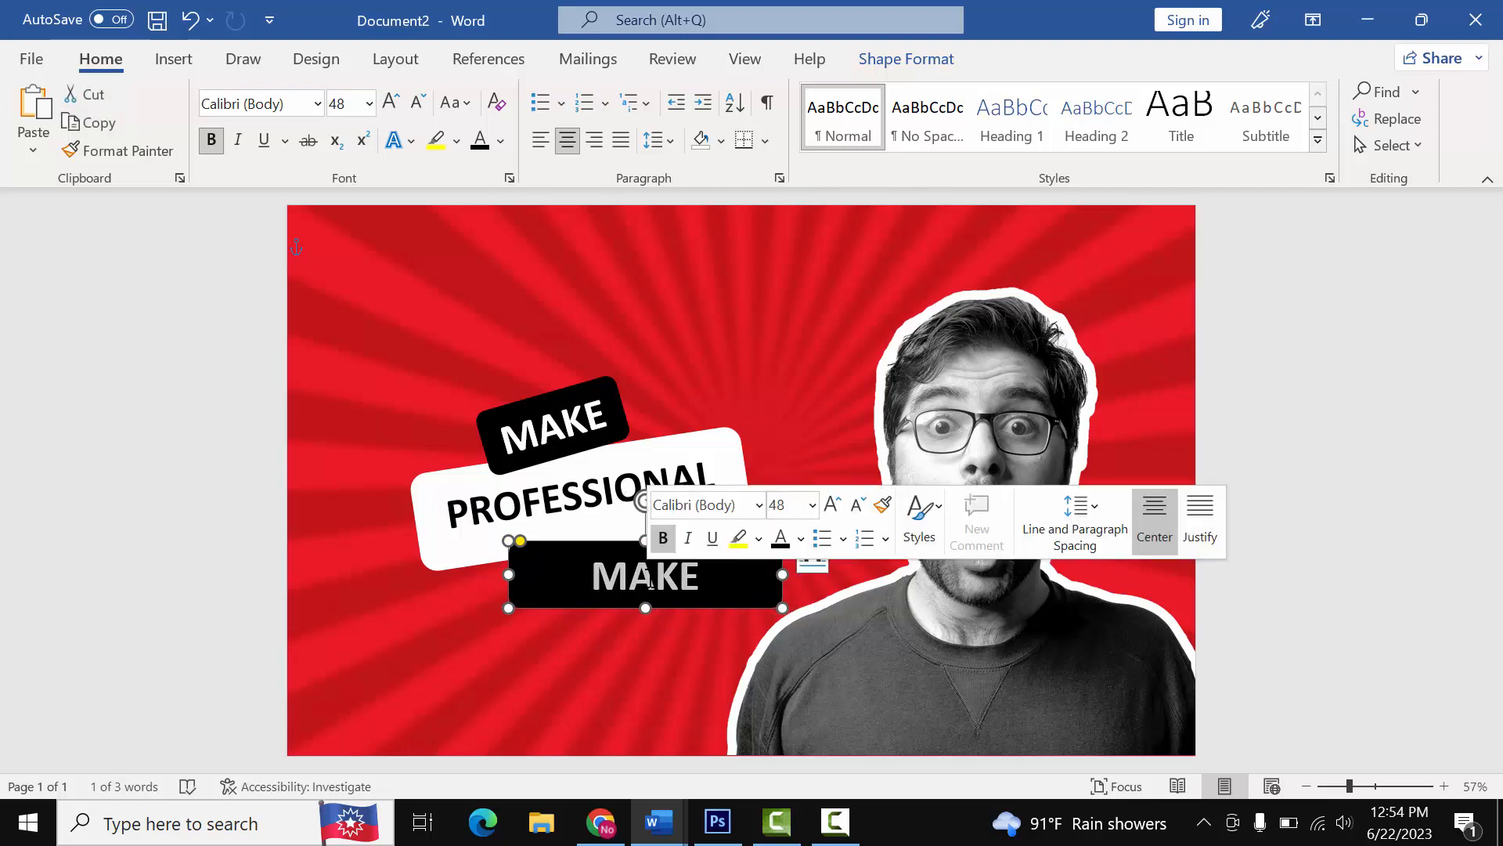
pyautogui.write('T')
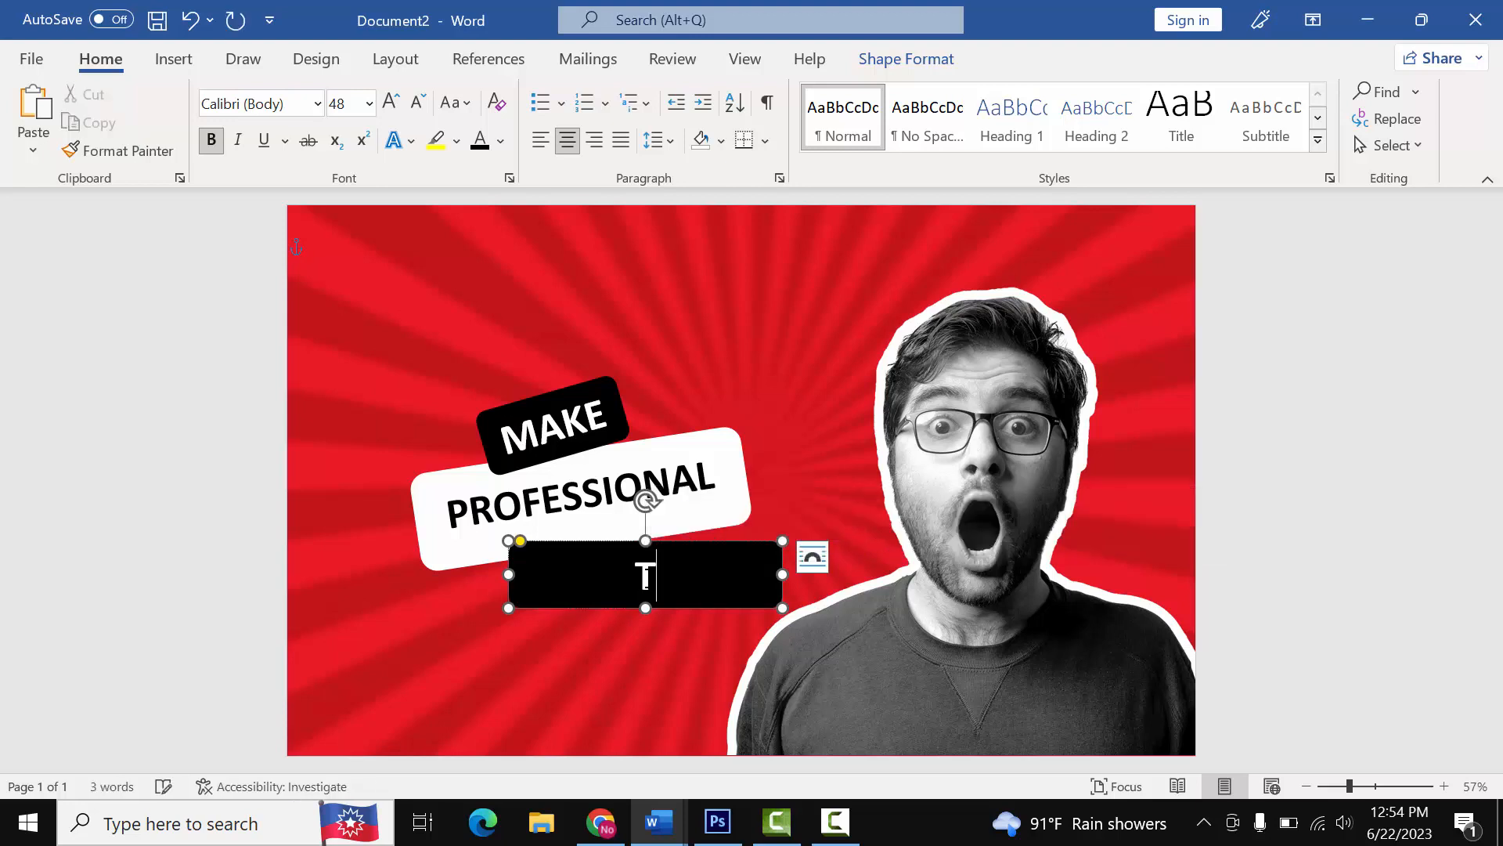
pyautogui.write('HAMB')
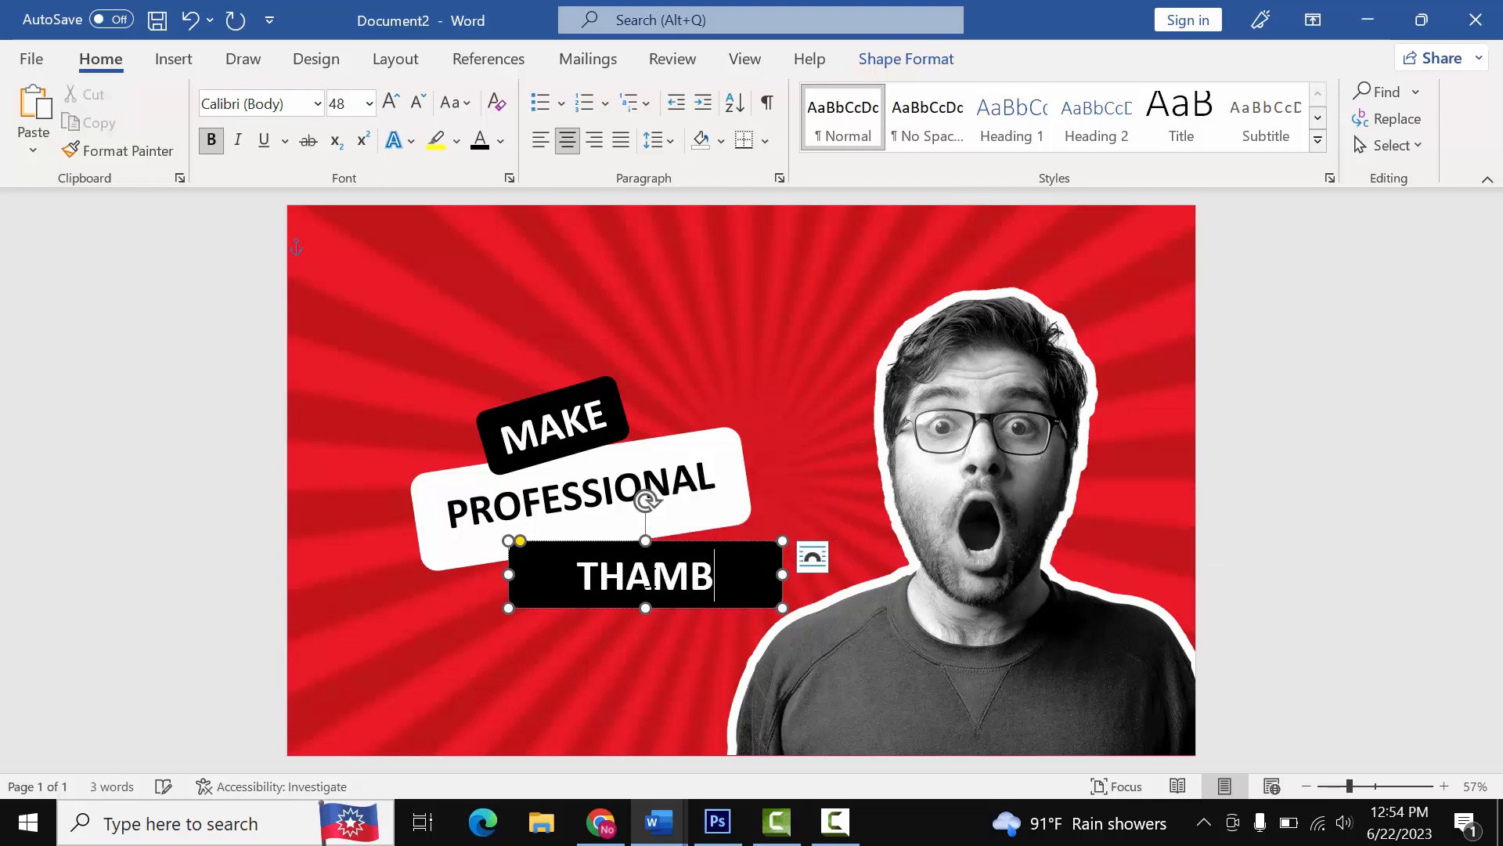
pyautogui.write('NAIL')
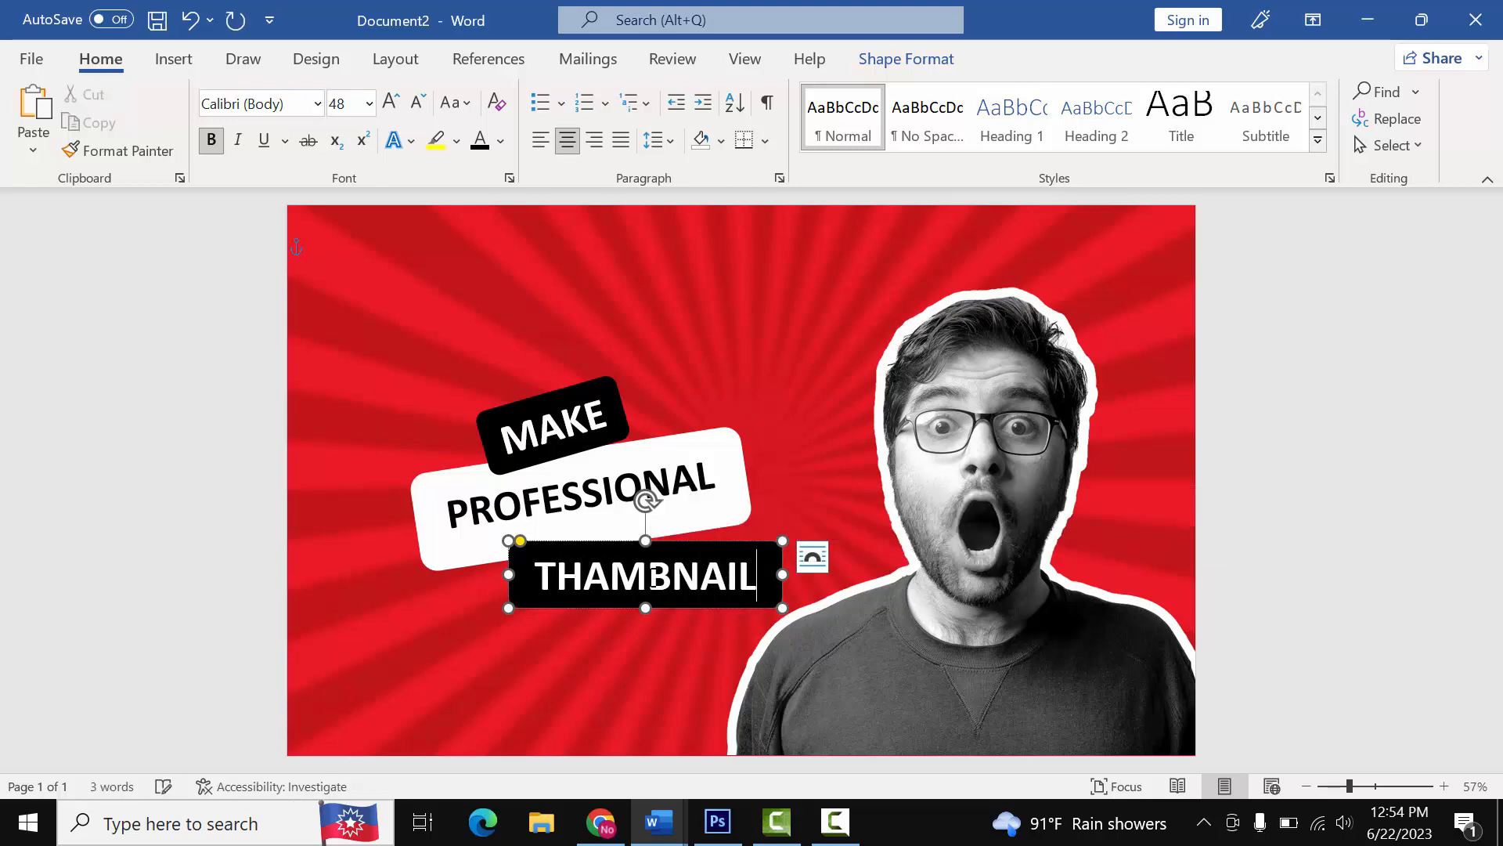
# - Set the THAMBNAIL text to size 36 and fit its smaller, slightly tilted label directly beneath the PROFESSIONAL label
pyautogui.moveTo(668, 543); pyautogui.dragTo(596, 506)
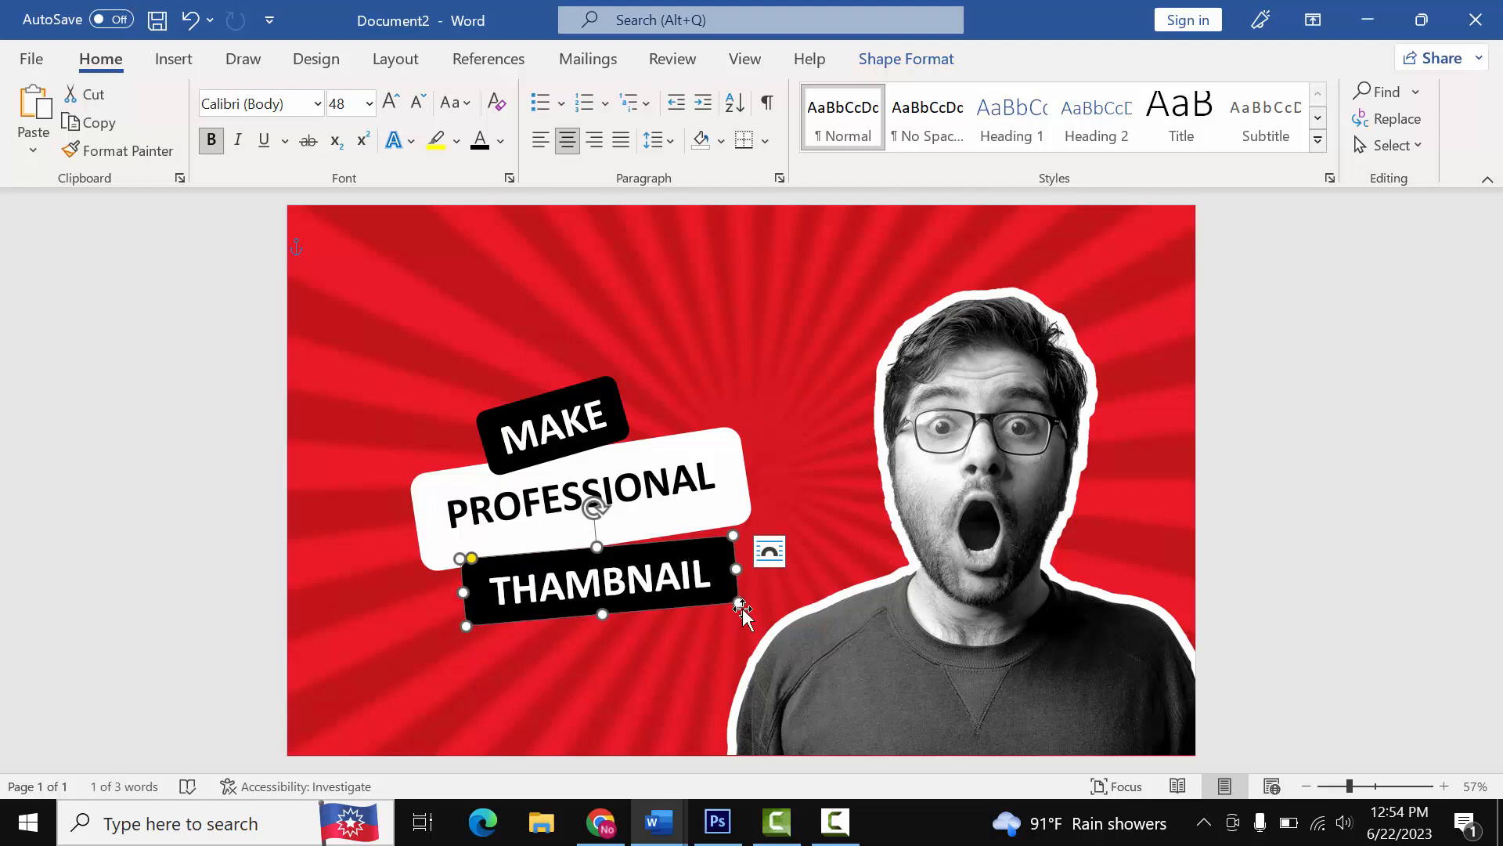
pyautogui.moveTo(721, 607); pyautogui.dragTo(696, 600)
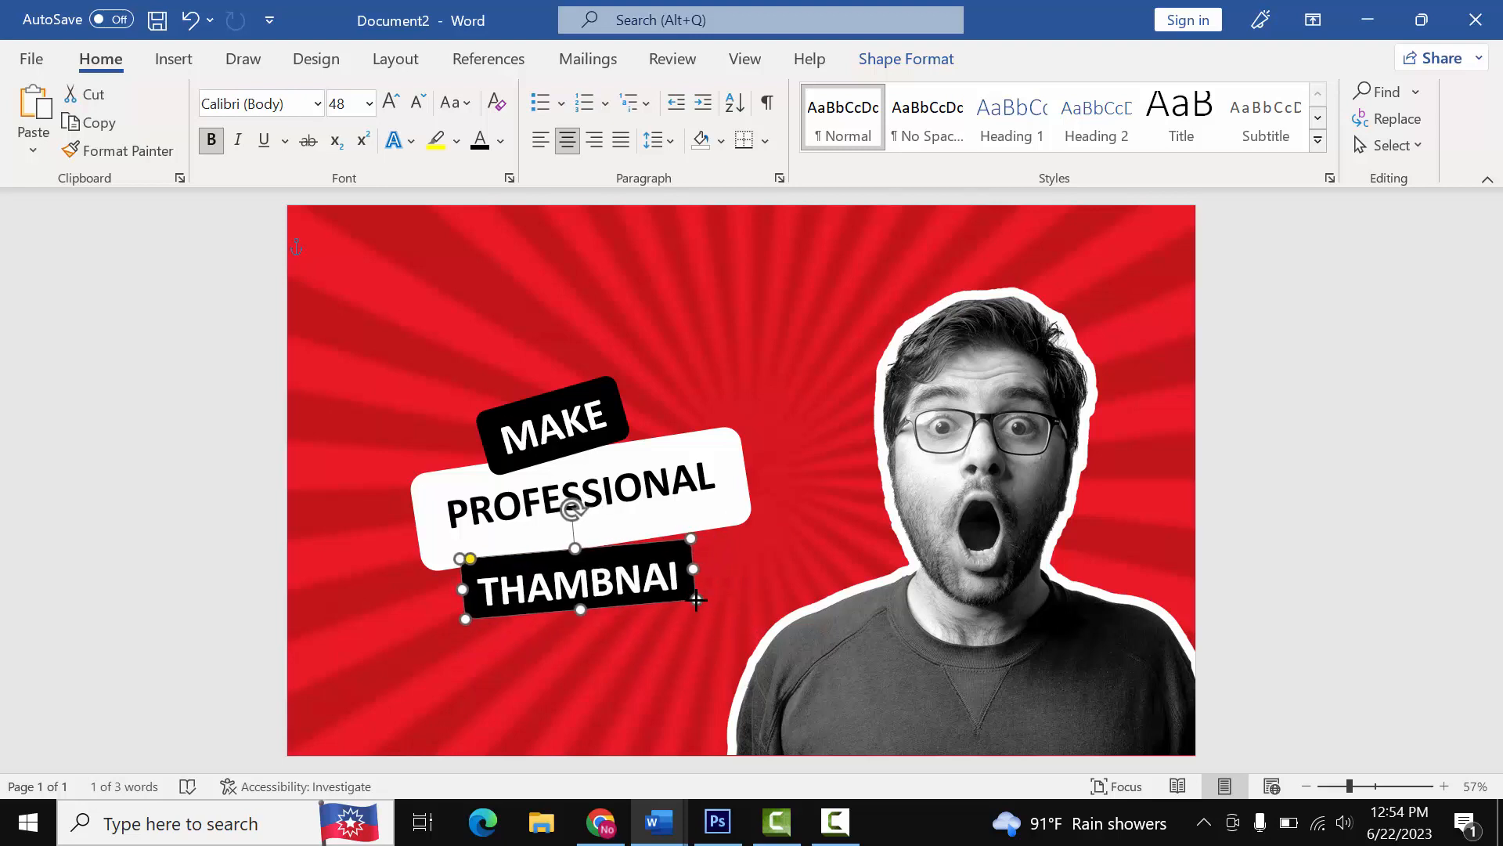
pyautogui.doubleClick(657, 583)
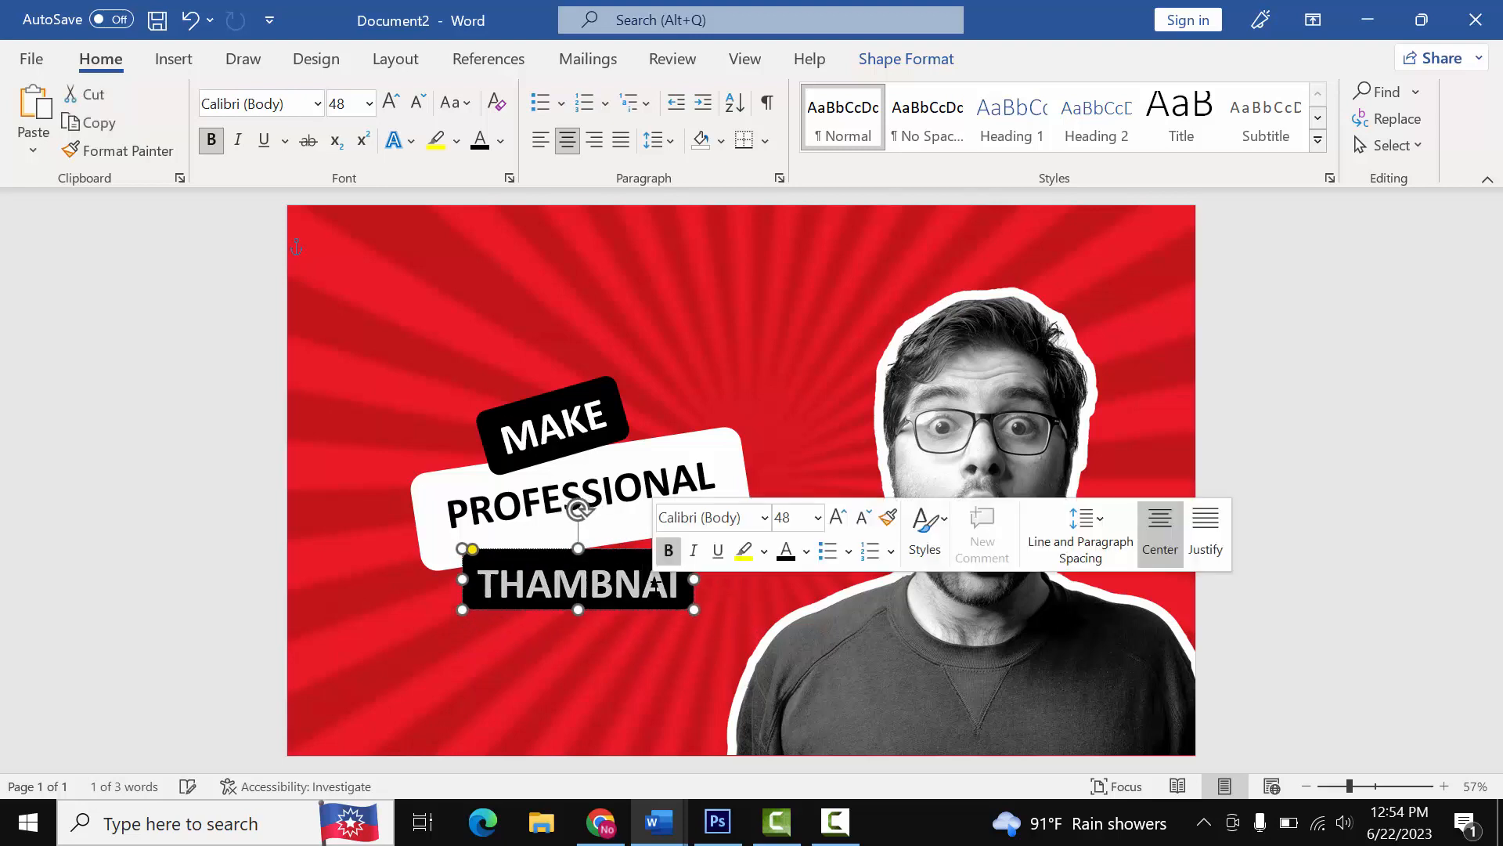
pyautogui.click(413, 102)
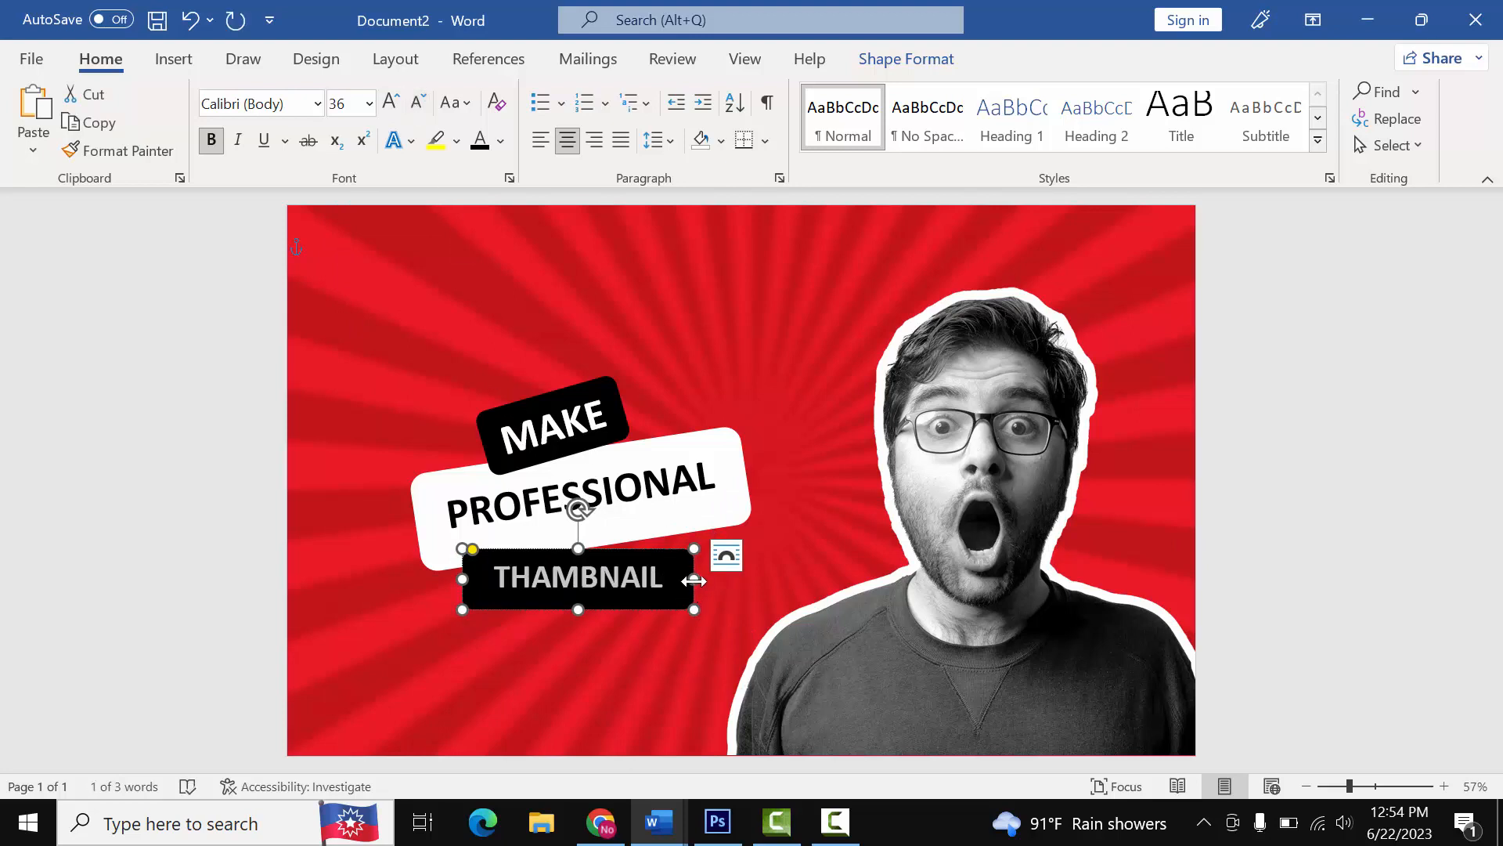
pyautogui.moveTo(694, 579); pyautogui.dragTo(615, 546)
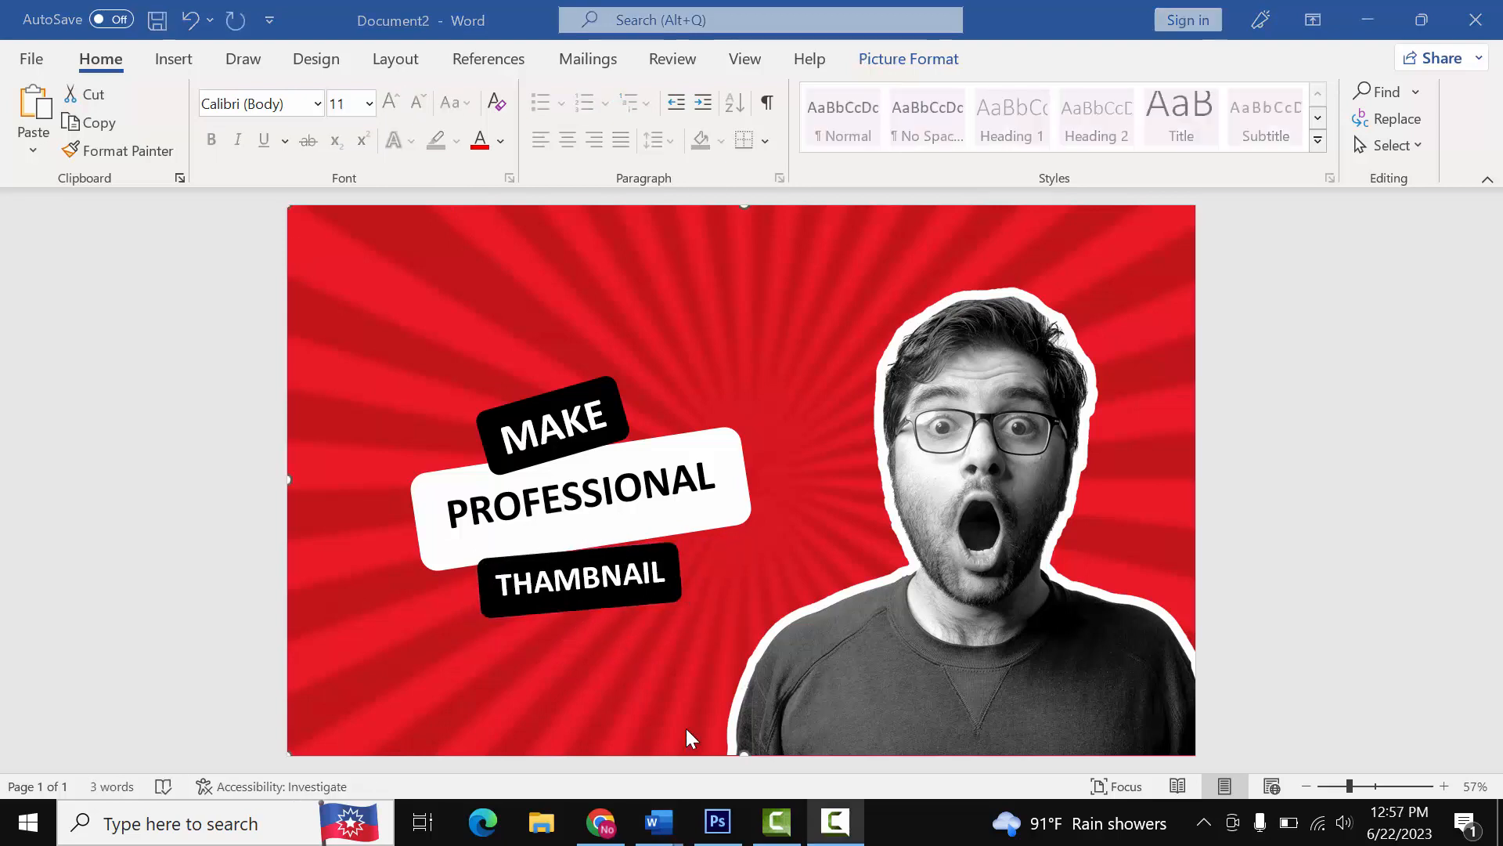
# - Insert the picture YouTube_full-color_icon_(2017) from the Desktop and set its text wrapping to In Front of Text
pyautogui.click(173, 61)
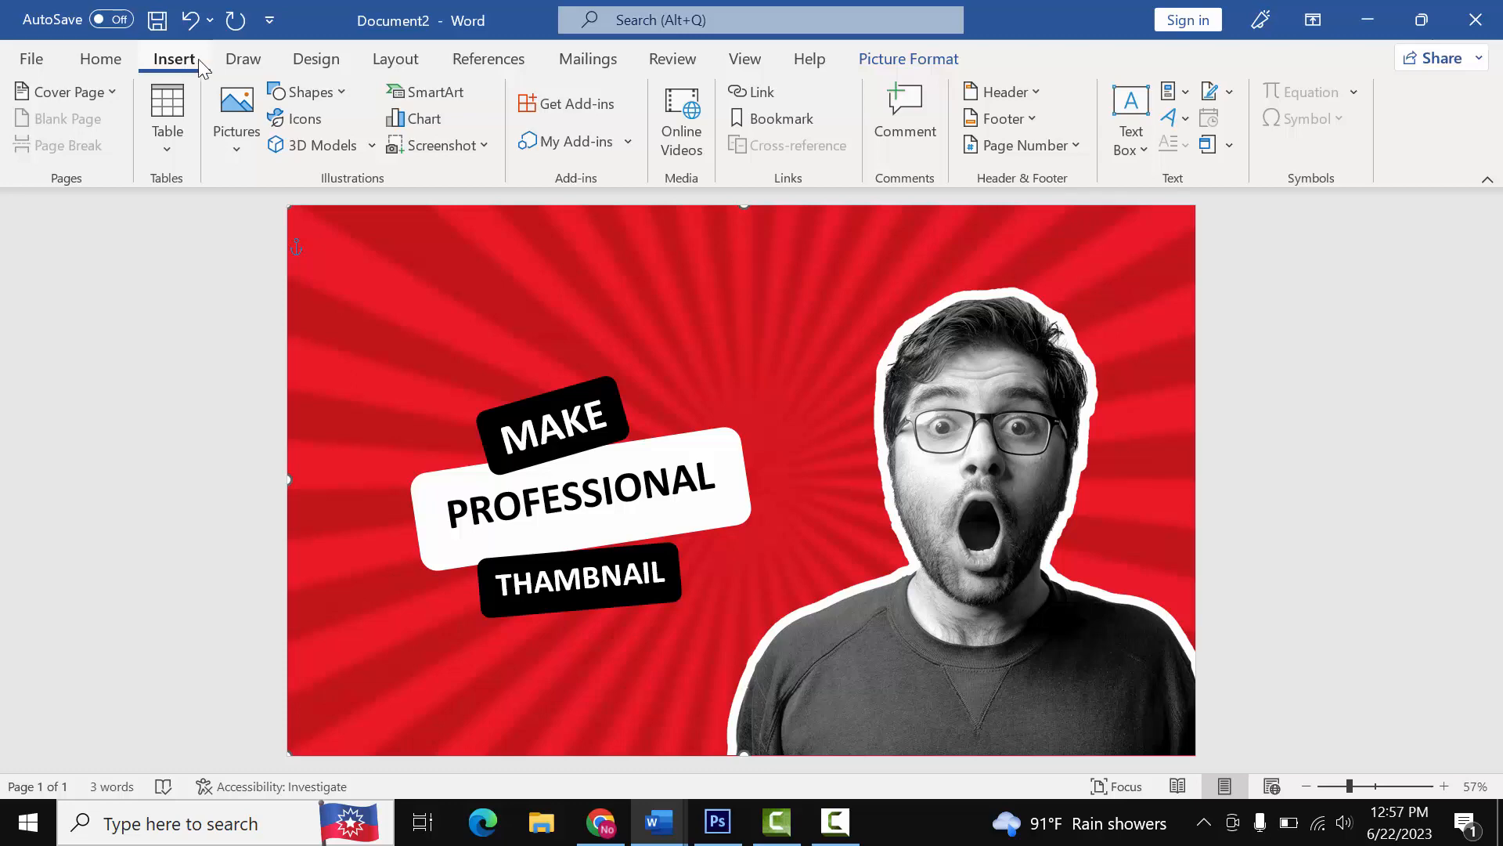
pyautogui.click(244, 134)
pyautogui.click(269, 225)
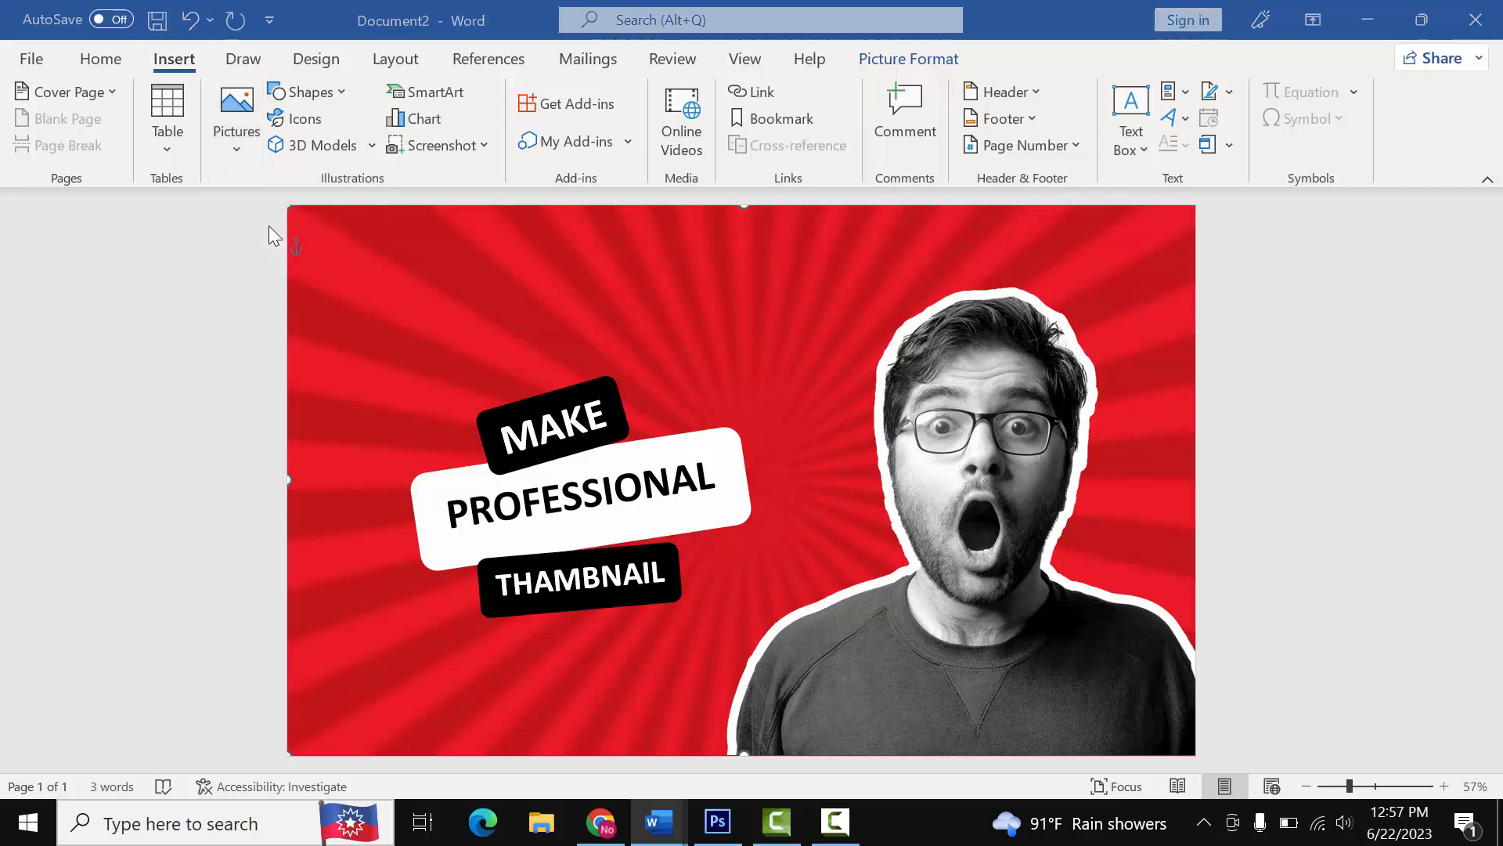
pyautogui.scroll(-5, 480, 335)
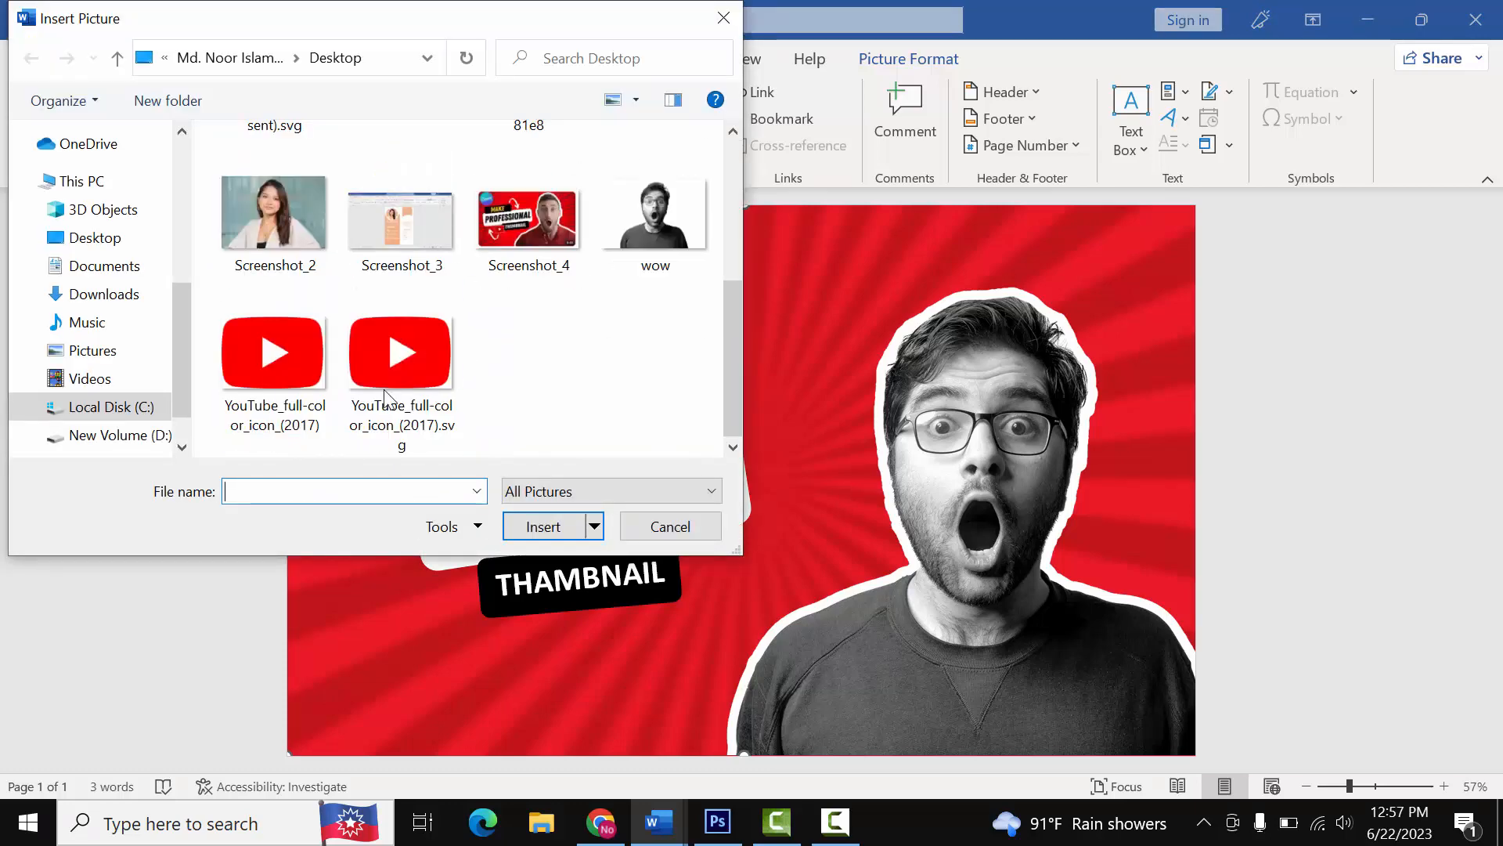
pyautogui.click(256, 381)
pyautogui.doubleClick(256, 380)
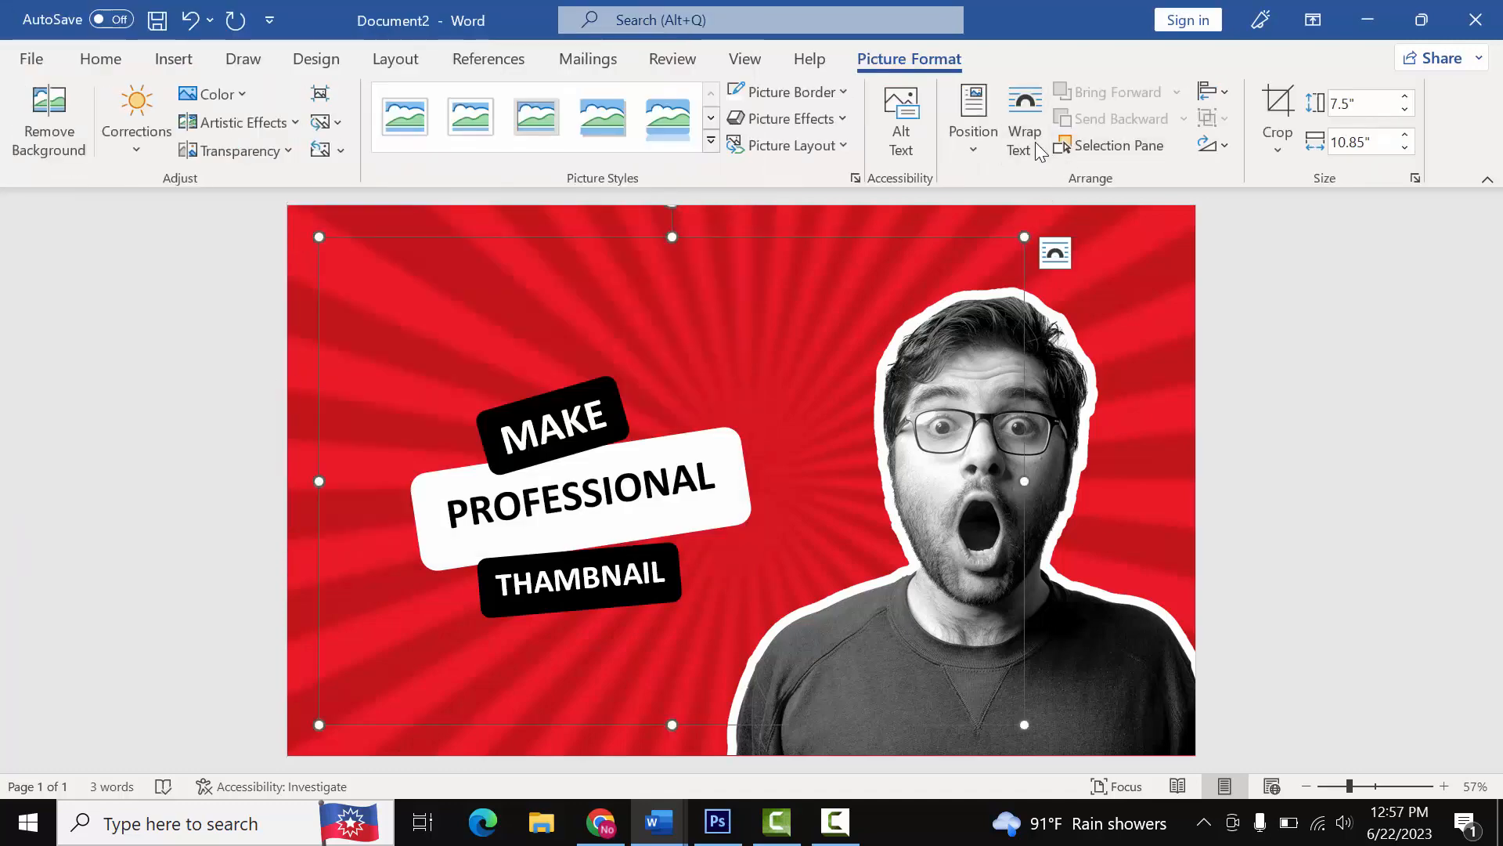
pyautogui.click(1038, 153)
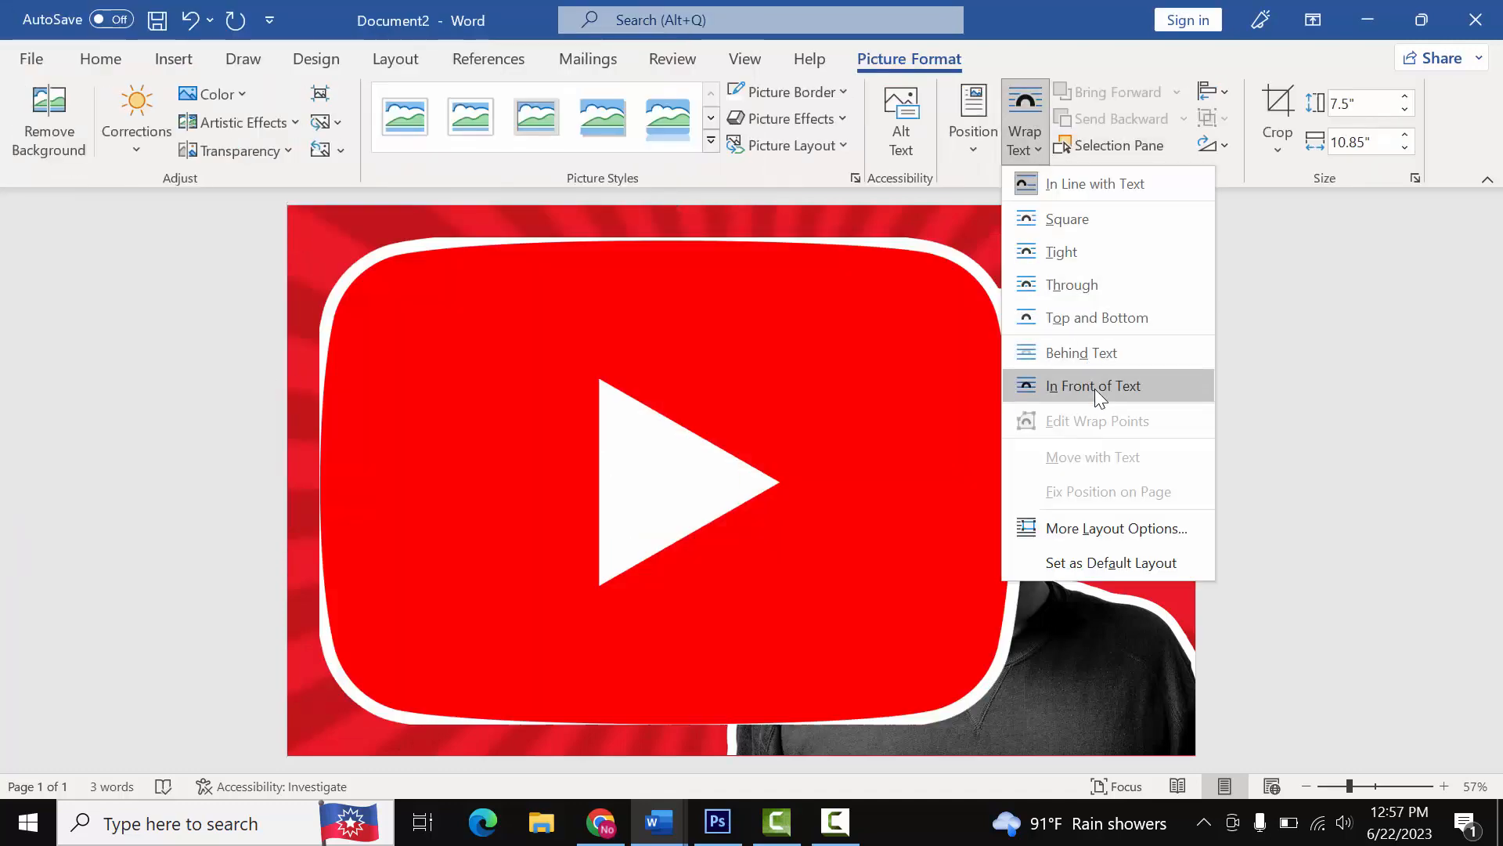
pyautogui.click(1094, 390)
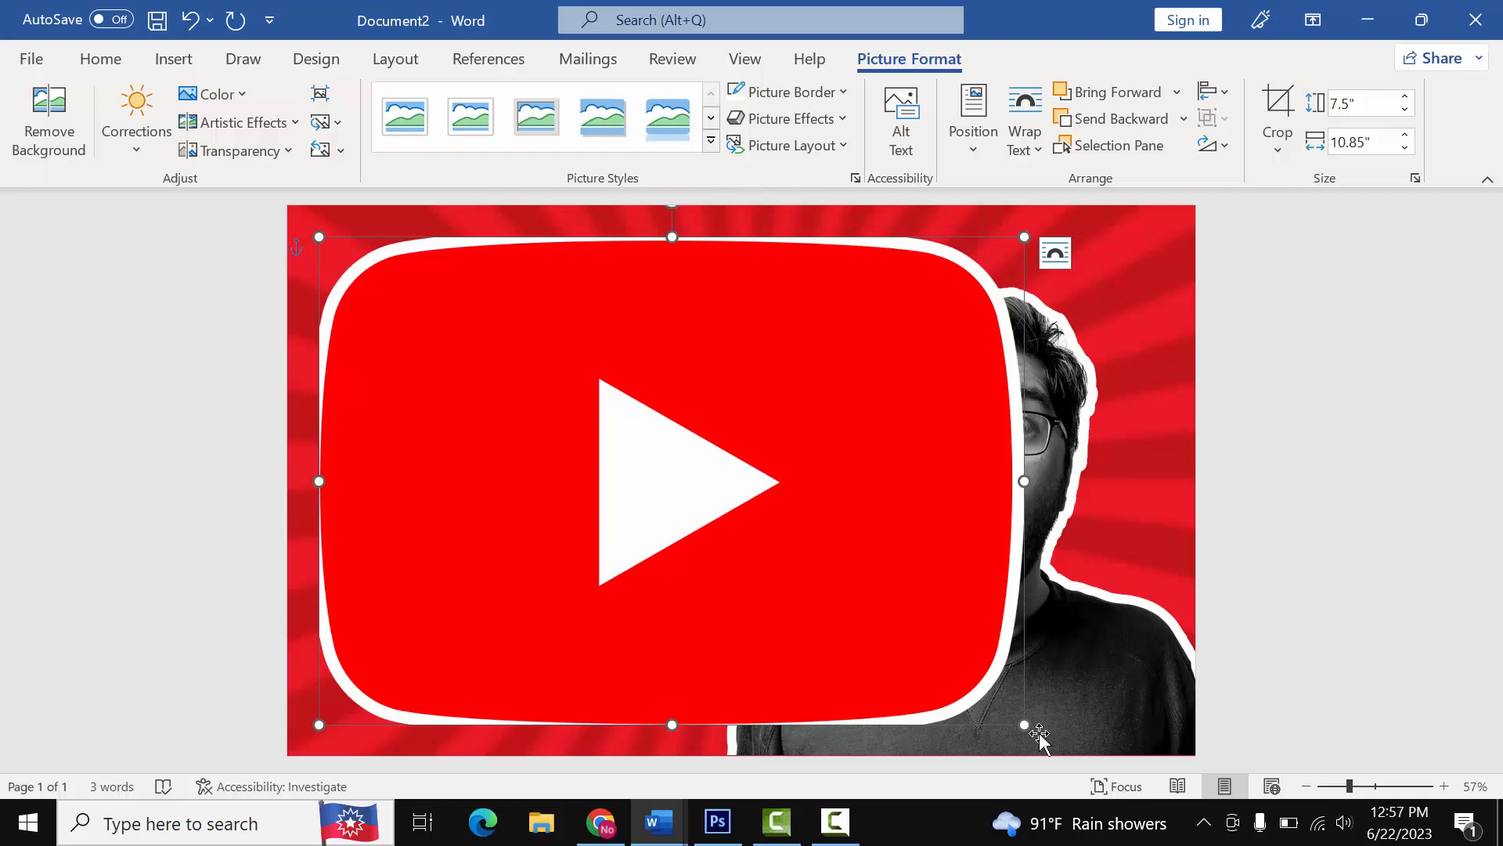
# - Shrink the YouTube icon to about 1.08" by 1.57" and tilt it clockwise over the right end of the THAMBNAIL label
pyautogui.moveTo(1007, 713); pyautogui.dragTo(748, 549)
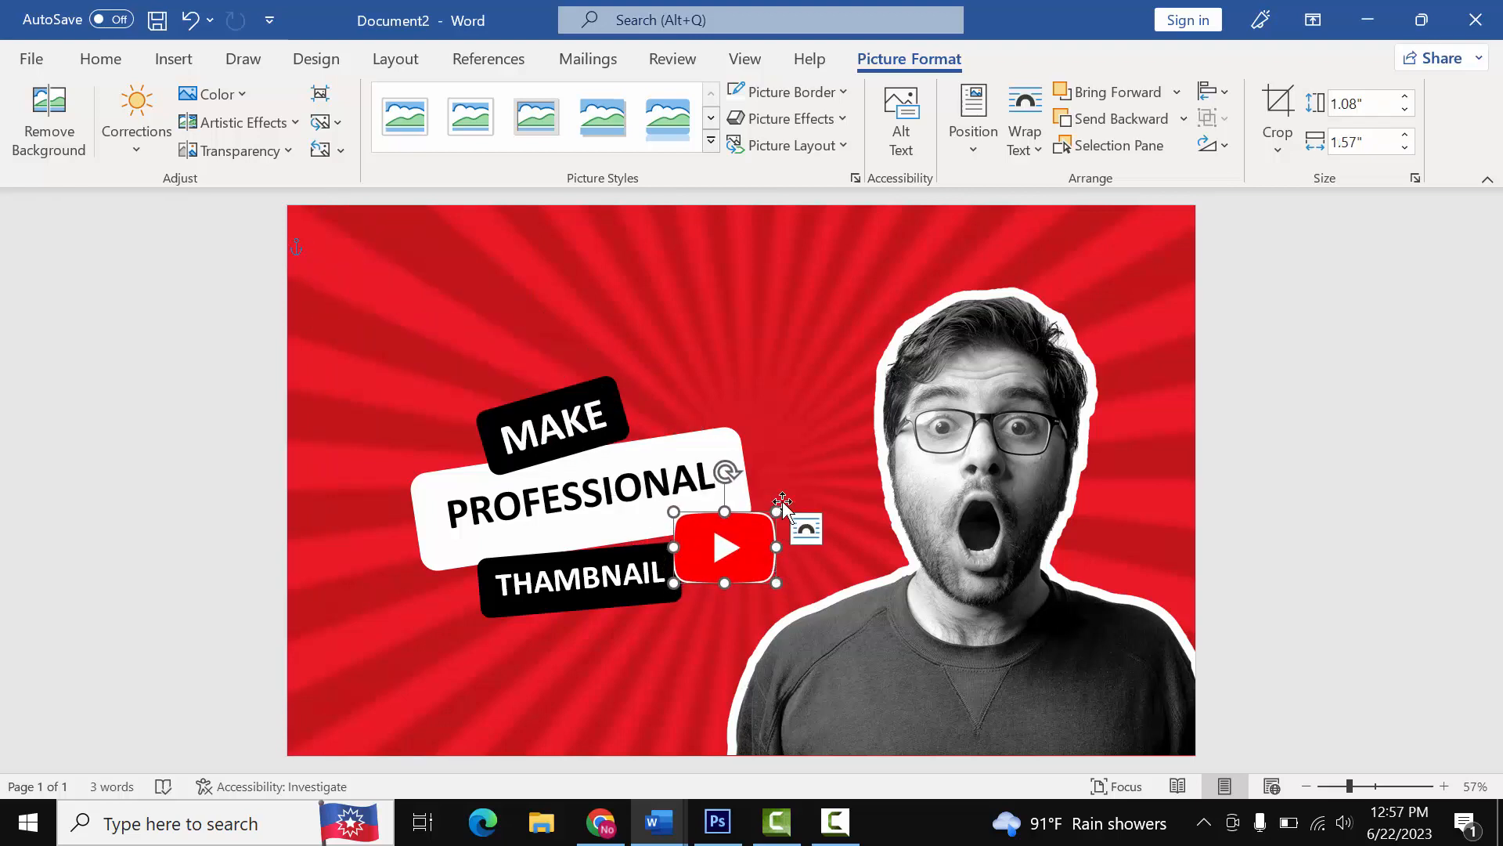
pyautogui.moveTo(725, 471)
pyautogui.mouseDown()
pyautogui.moveTo(680, 453)
pyautogui.moveTo(753, 475)
pyautogui.moveTo(745, 450)
pyautogui.mouseUp()
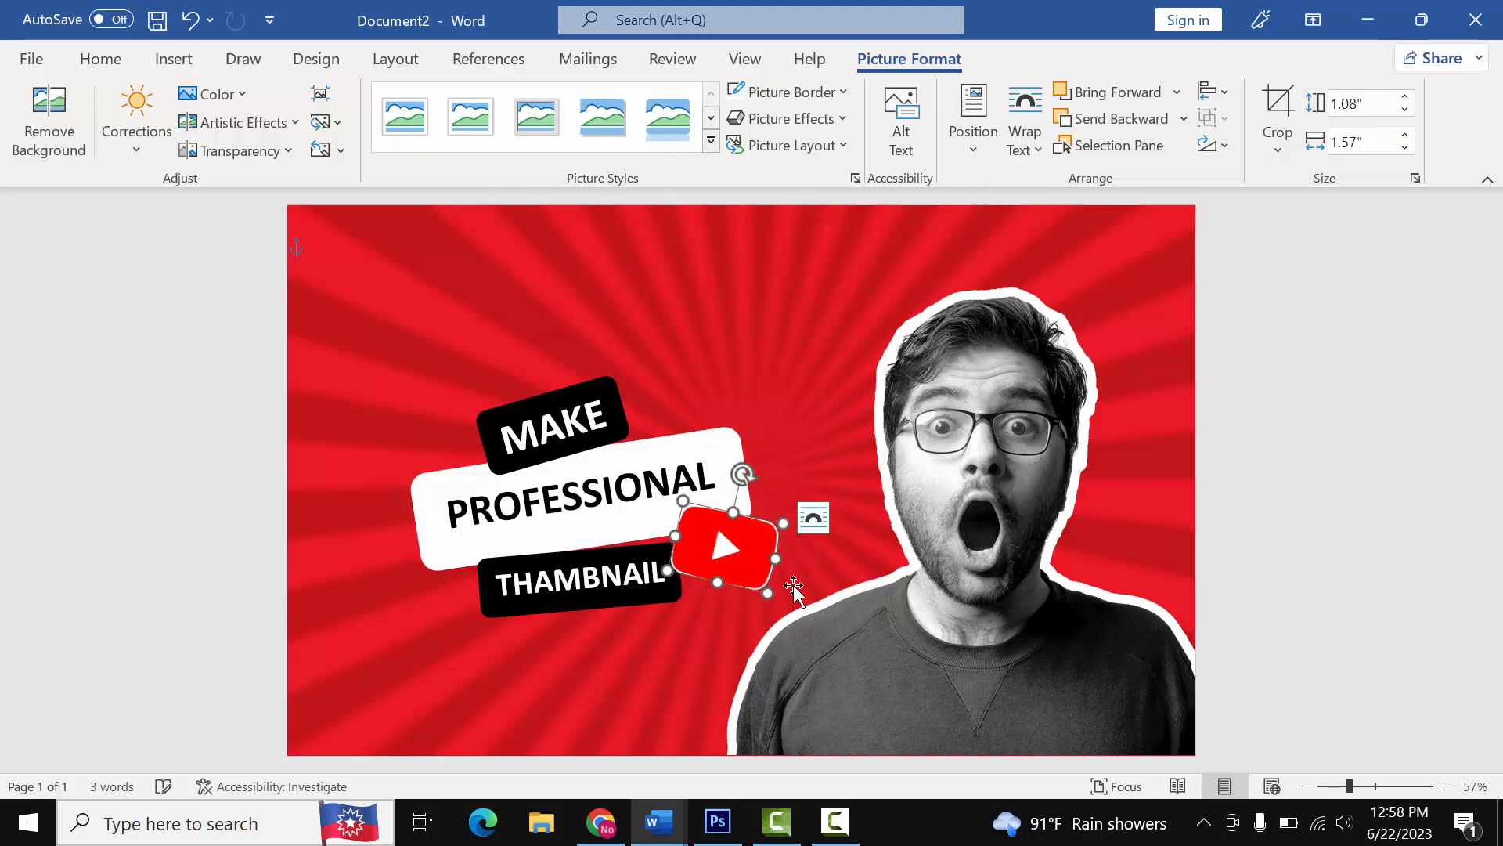
pyautogui.click(818, 584)
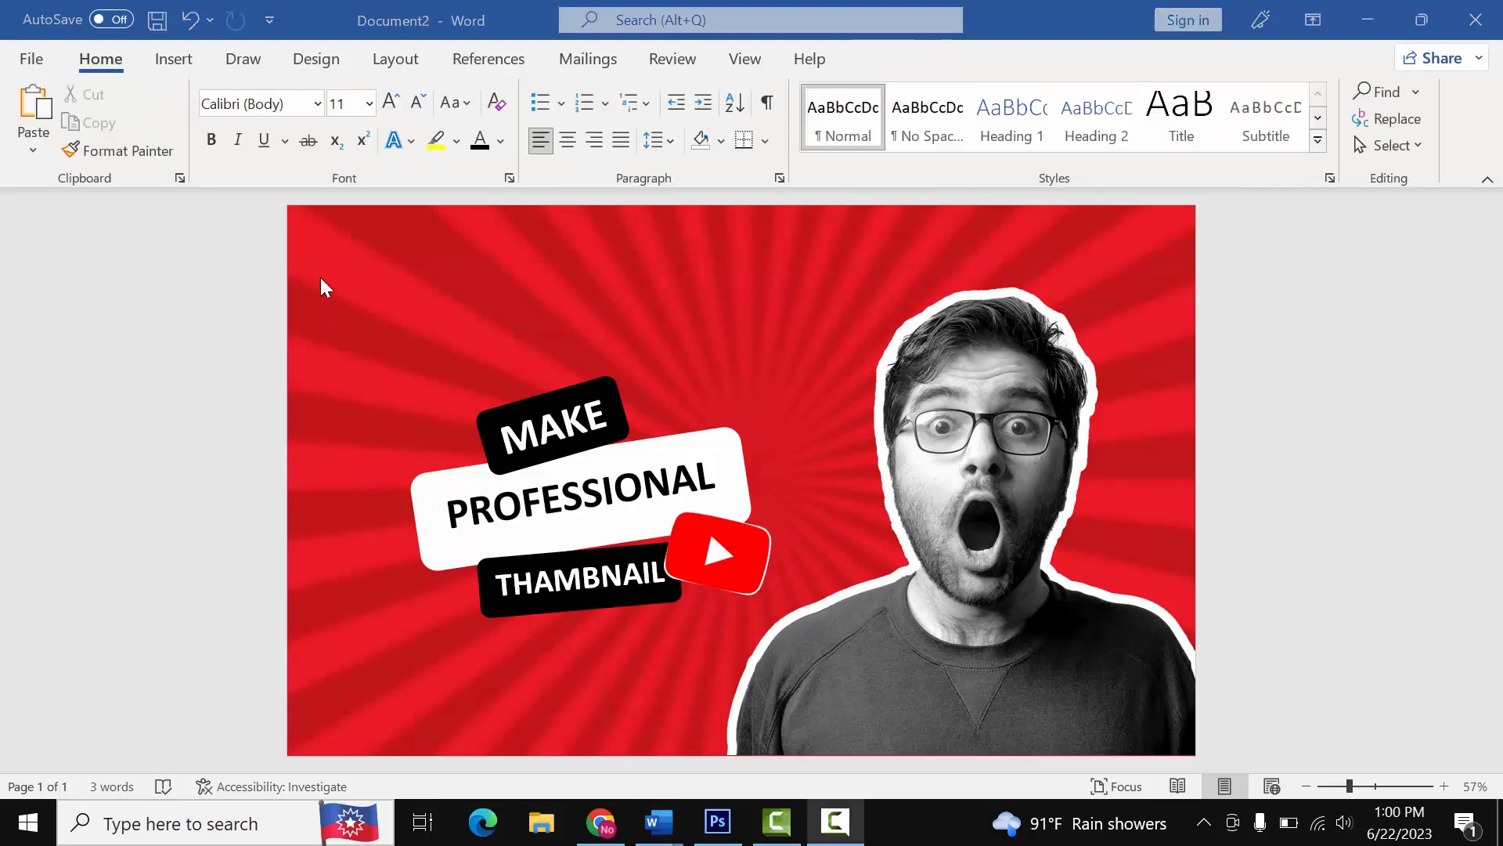
# - Insert the Microsoft Word logo picture in front of text and shrink it into the lower-left corner of the design
pyautogui.click(158, 59)
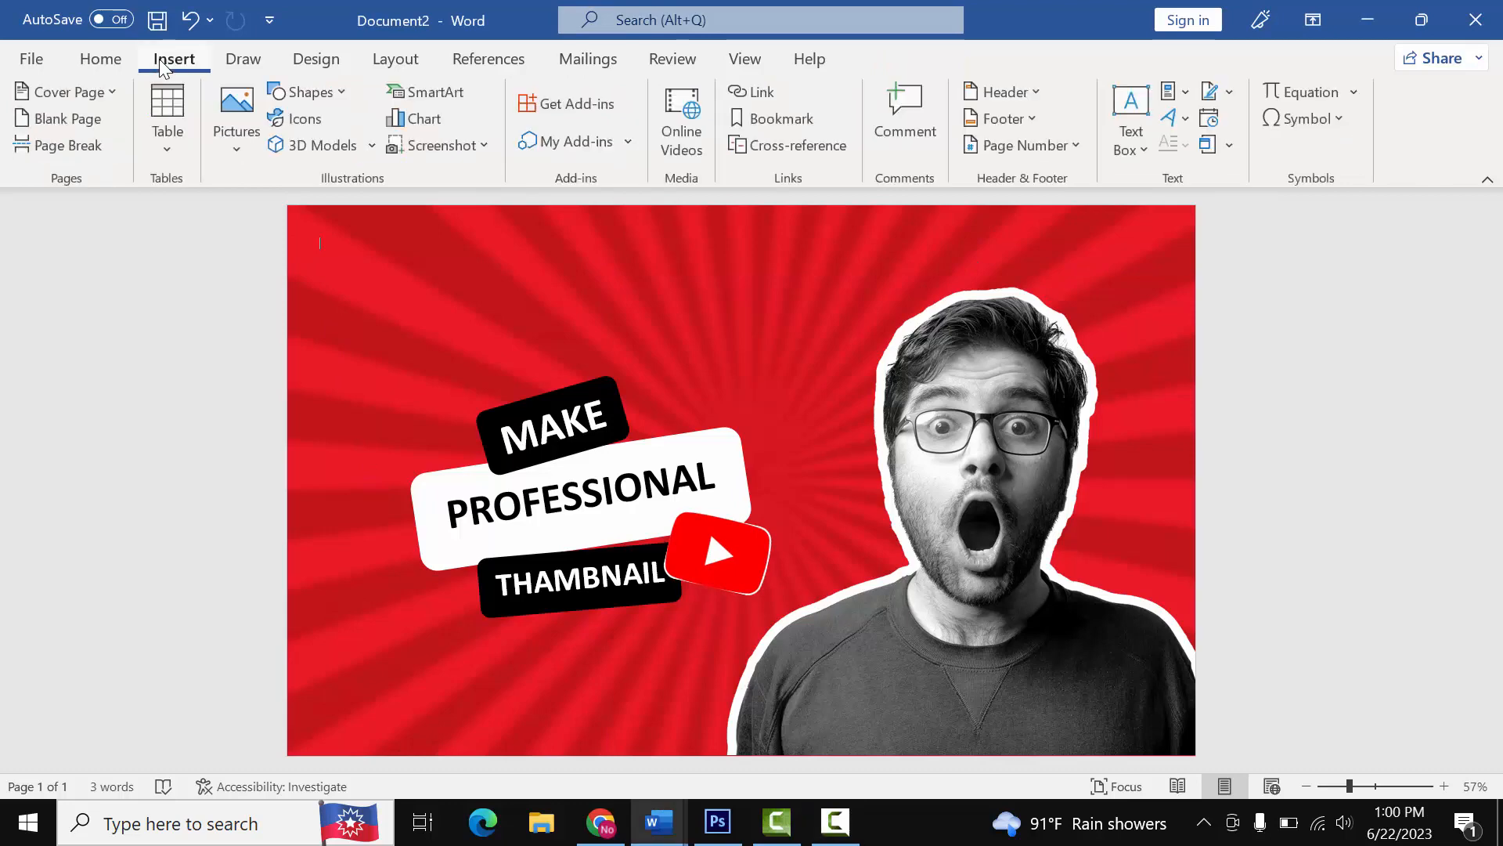
pyautogui.click(241, 117)
pyautogui.click(263, 225)
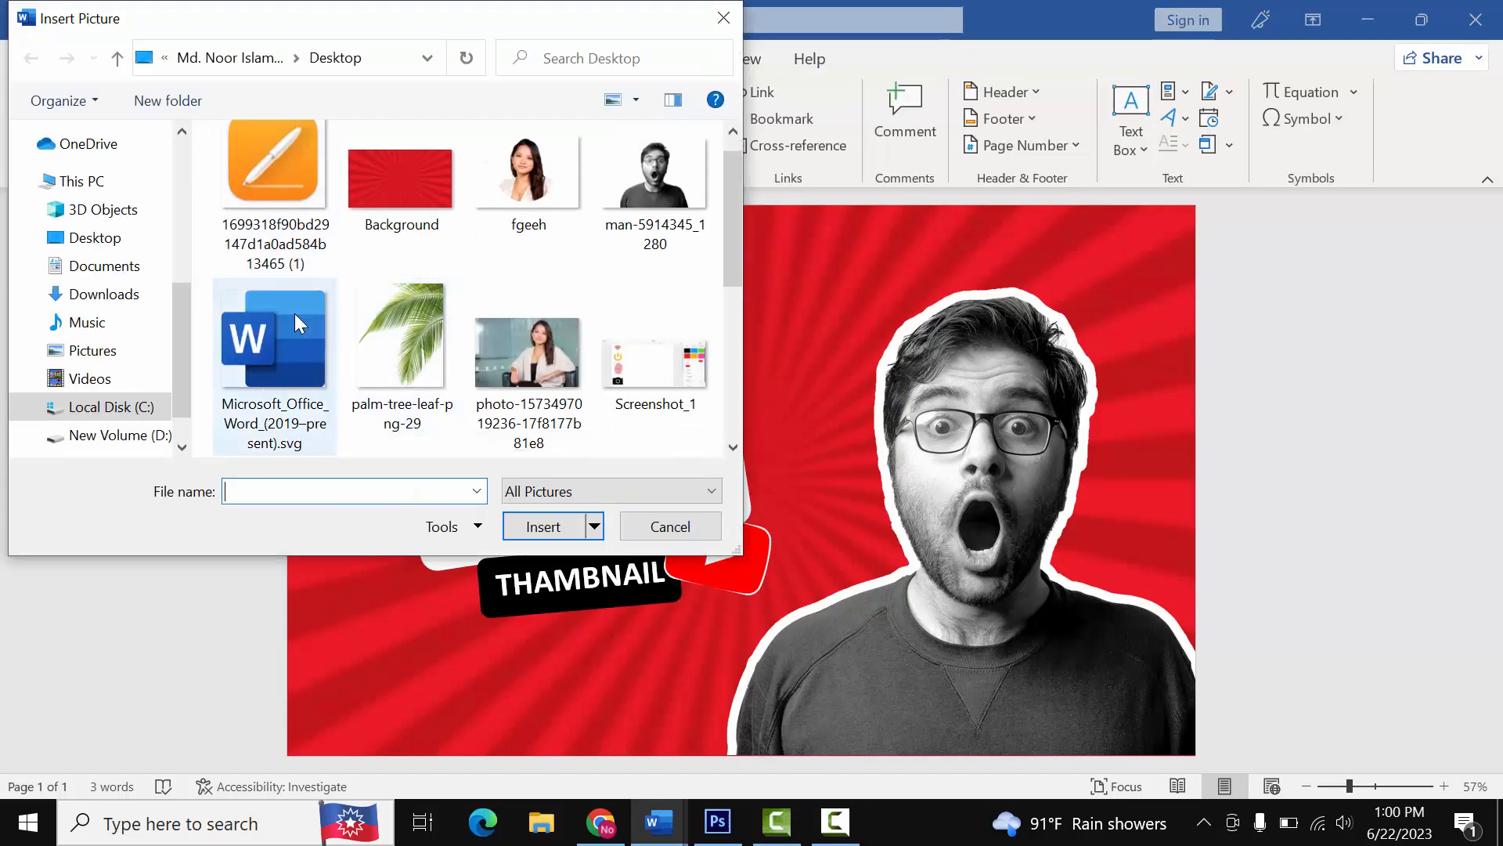
pyautogui.press('Escape')
pyautogui.click(345, 350)
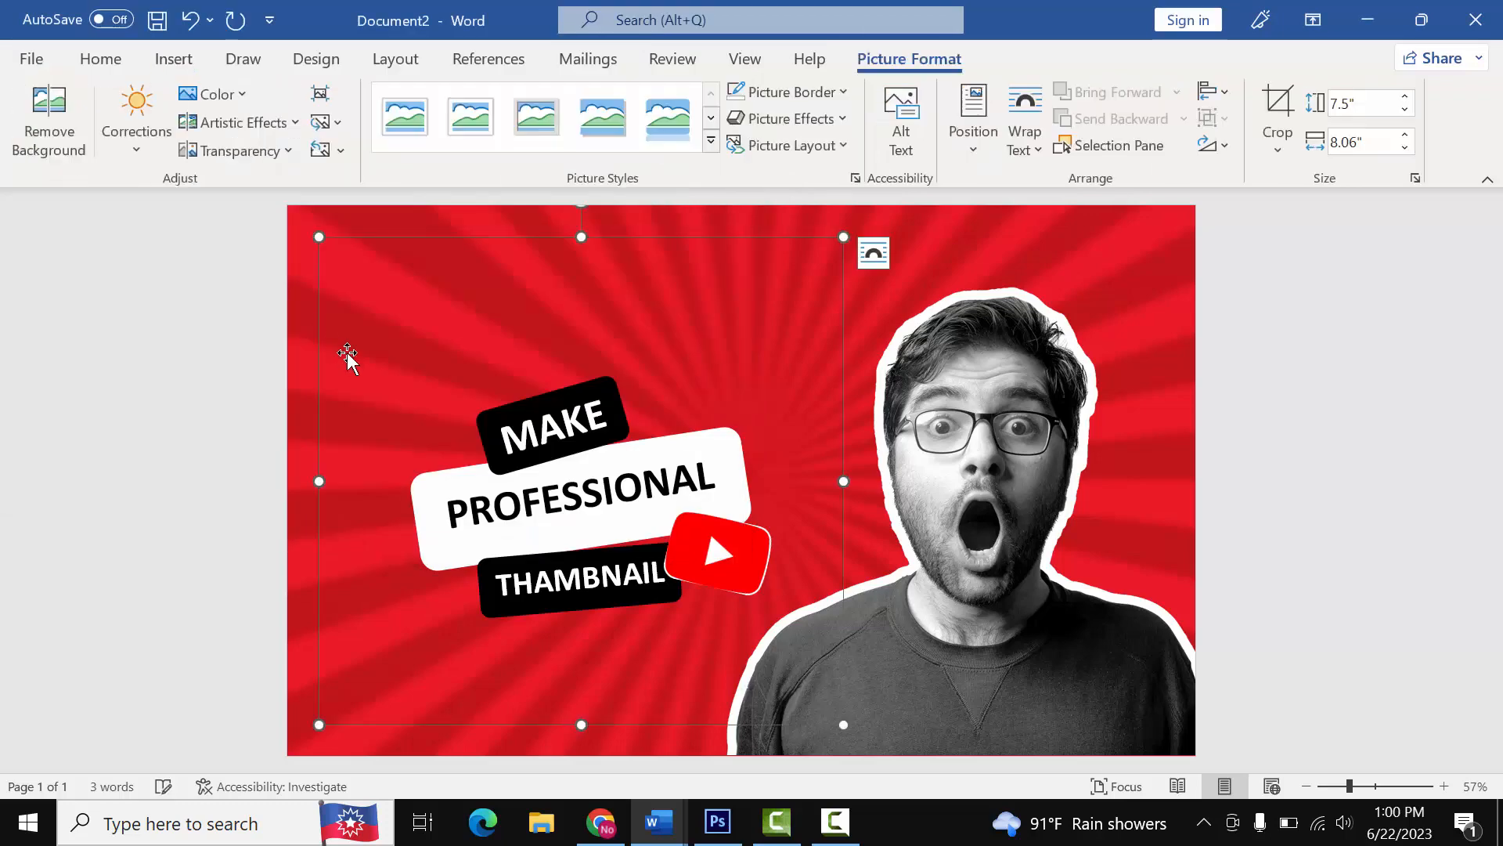
pyautogui.click(1024, 117)
pyautogui.click(1093, 385)
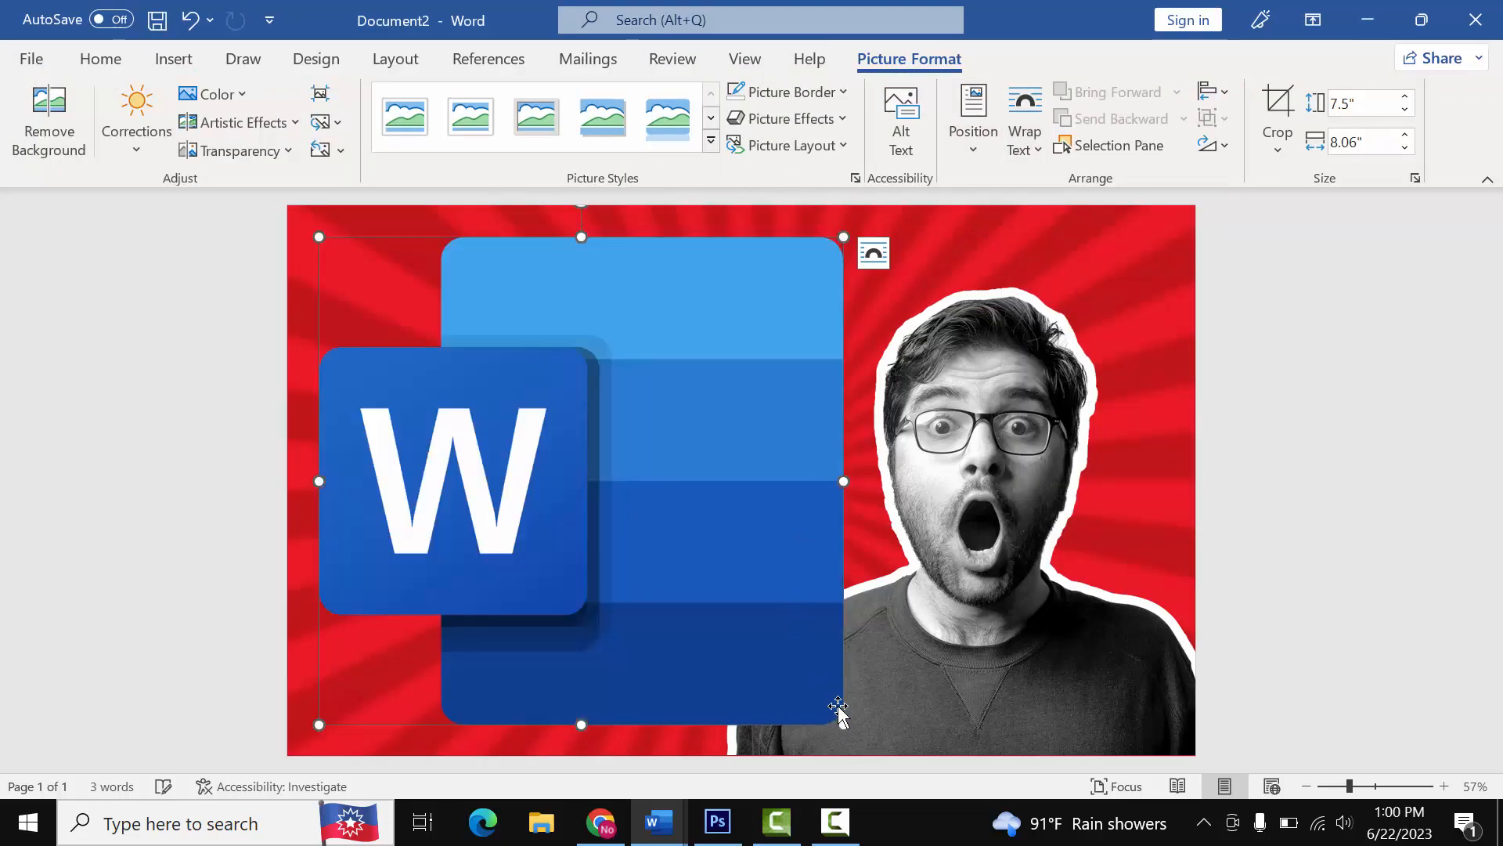
pyautogui.moveTo(845, 725); pyautogui.dragTo(360, 695)
pyautogui.click(393, 547)
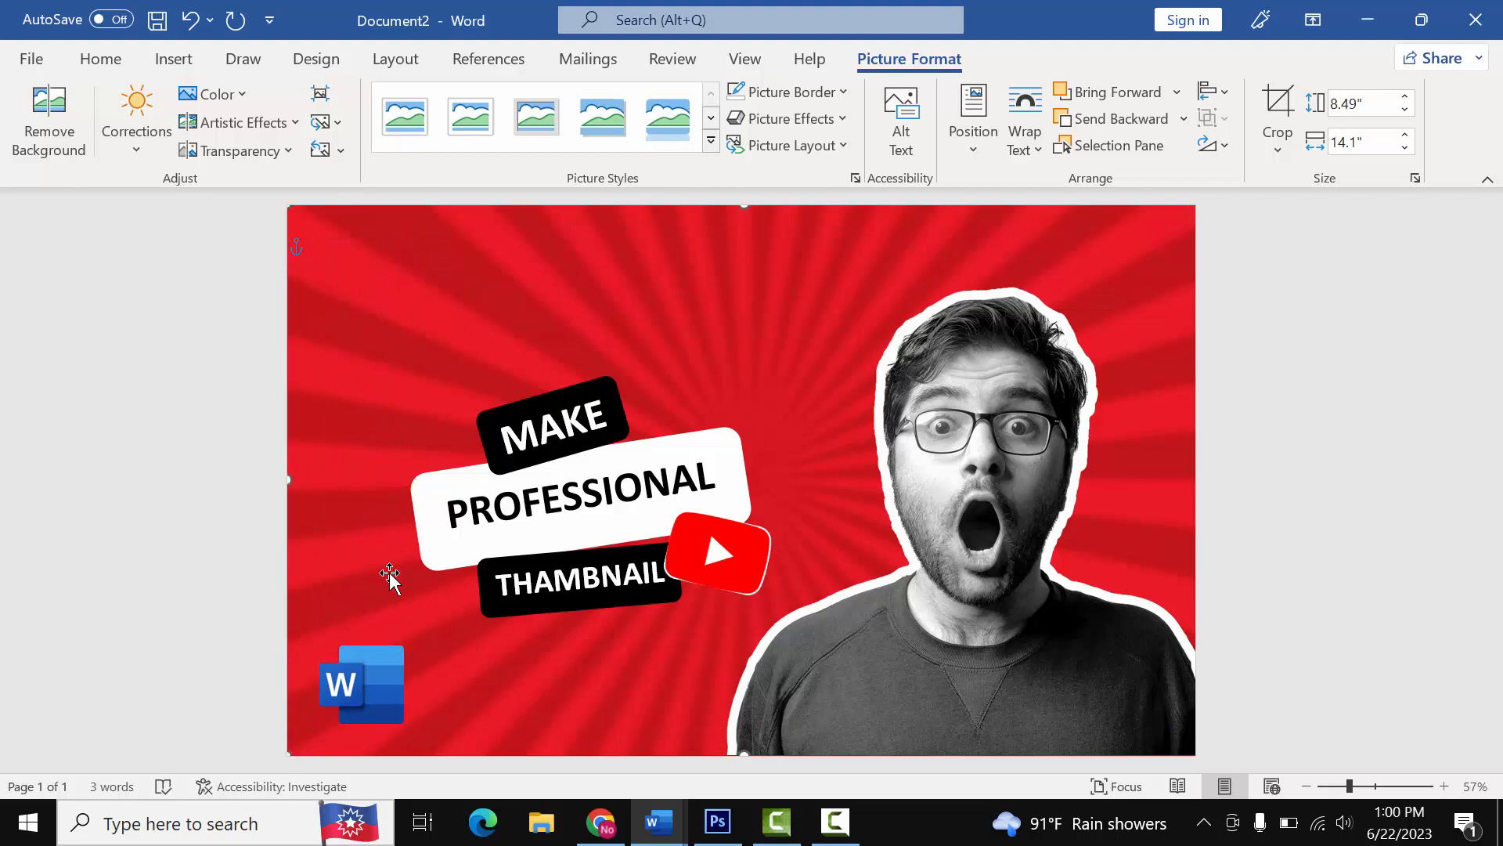
# - Group the MAKE, PROFESSIONAL and THAMBNAIL labels together with the YouTube icon
pyautogui.click(483, 433)
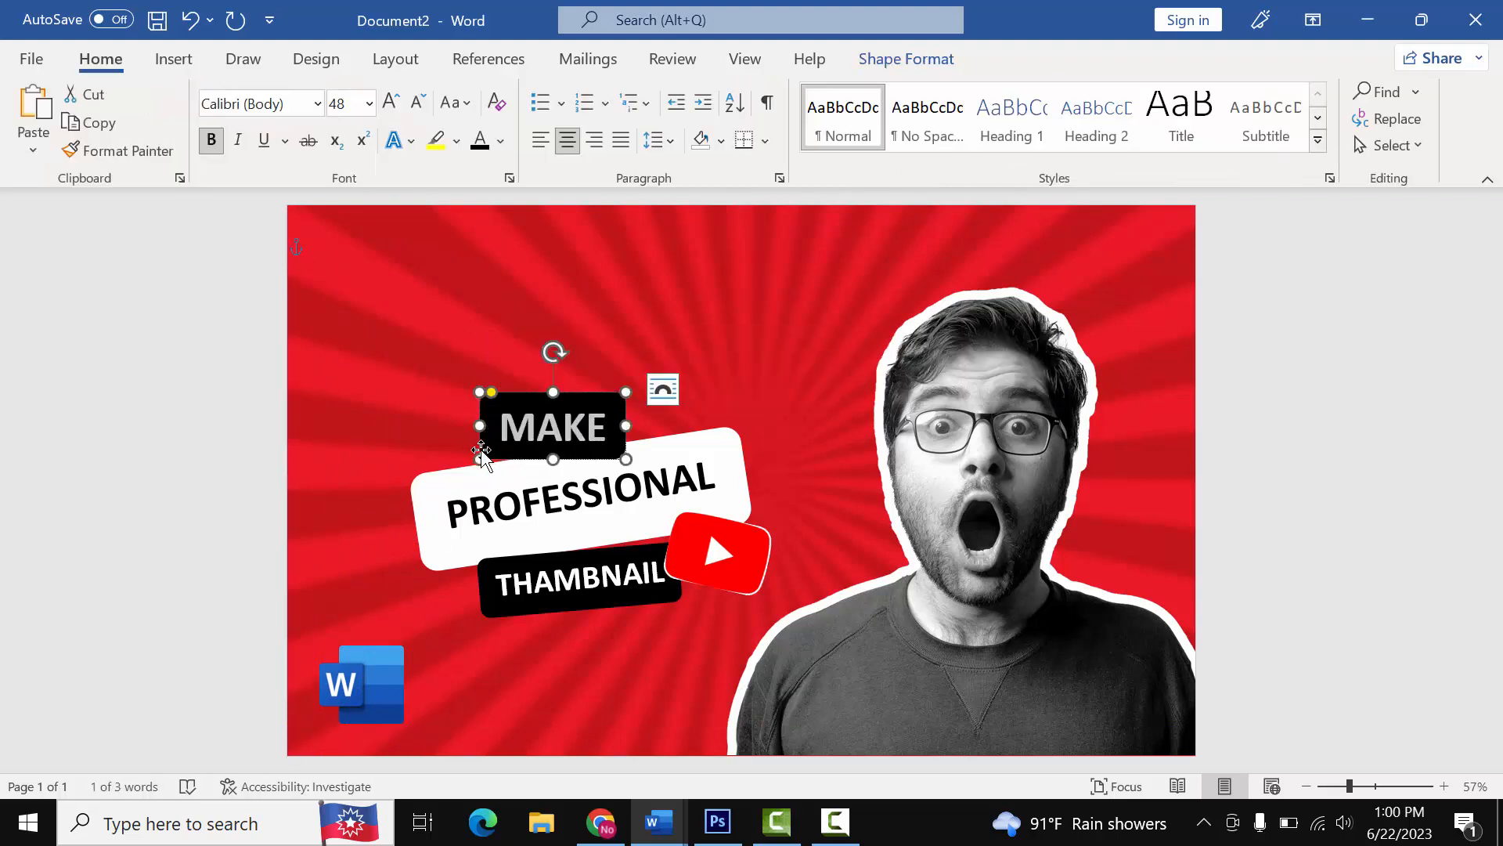
pyautogui.hotkey('alt', 'Left')
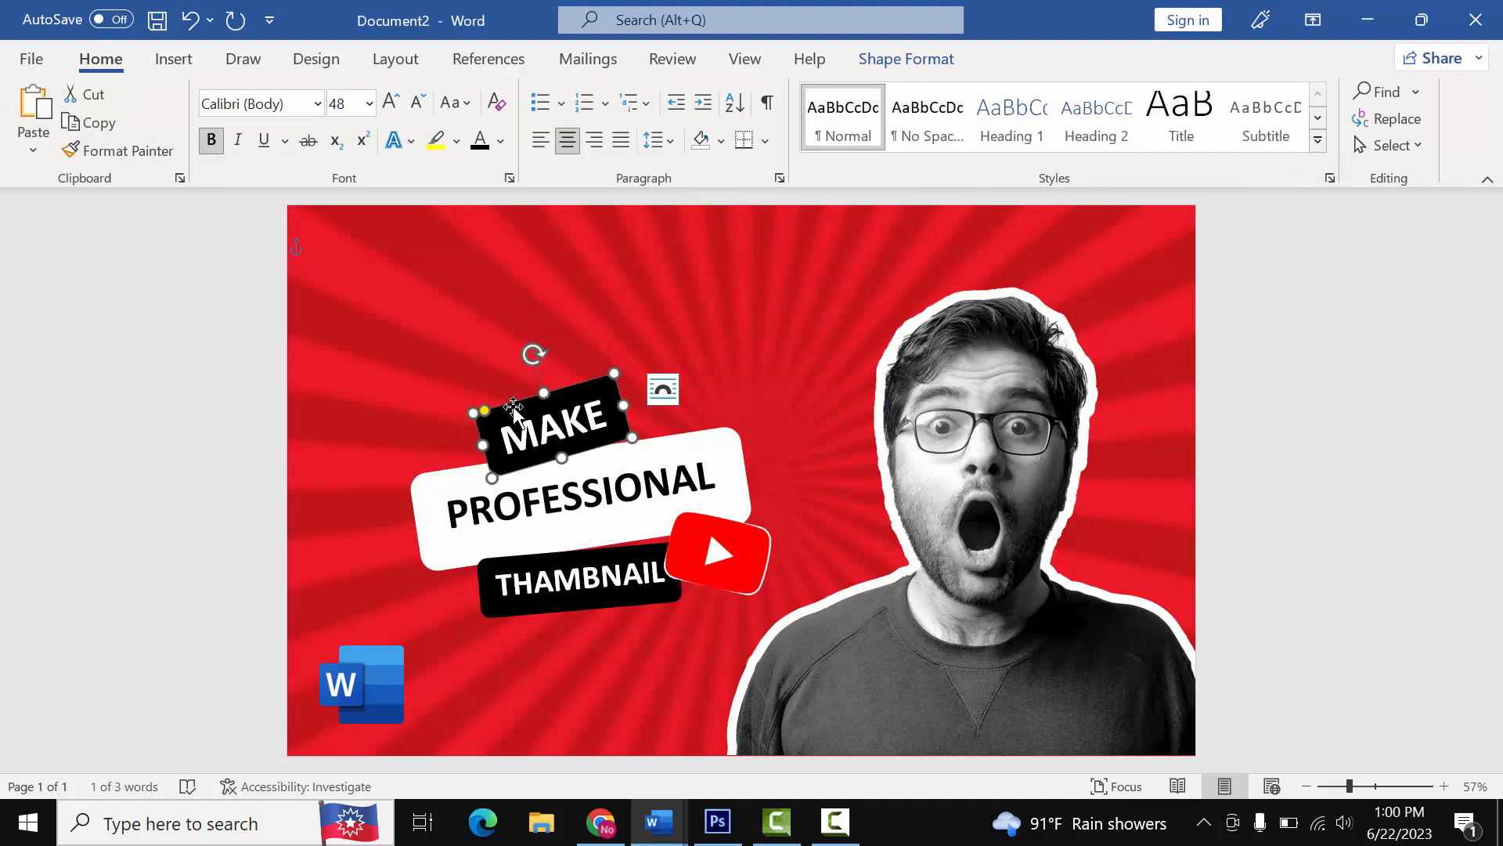
pyautogui.keyDown('shift'); pyautogui.click(420, 485); pyautogui.keyUp('shift')
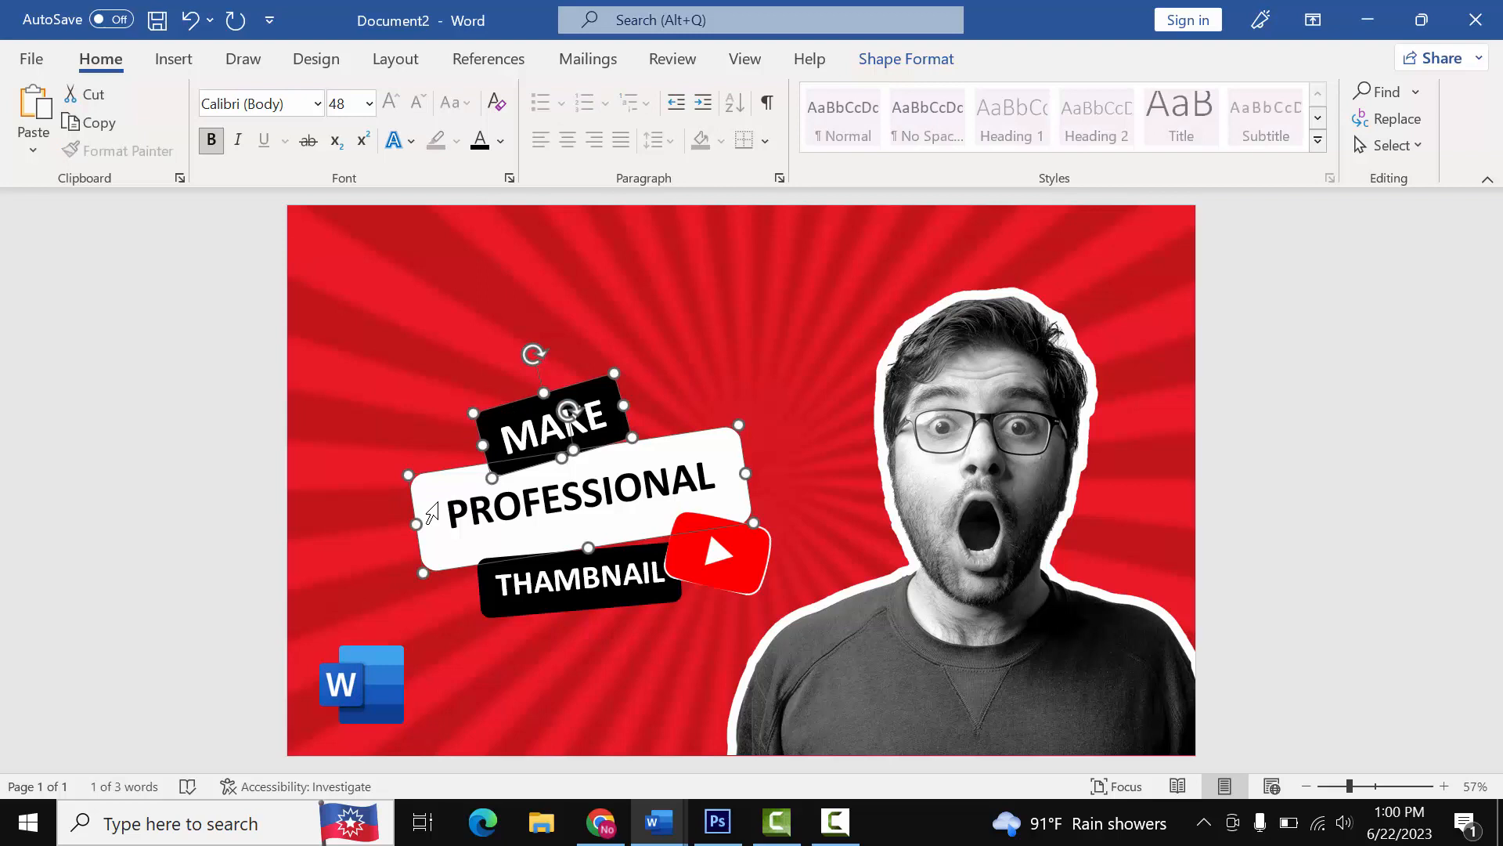
pyautogui.keyDown('shift'); pyautogui.click(481, 580); pyautogui.keyUp('shift')
pyautogui.keyDown('shift'); pyautogui.click(724, 575); pyautogui.keyUp('shift')
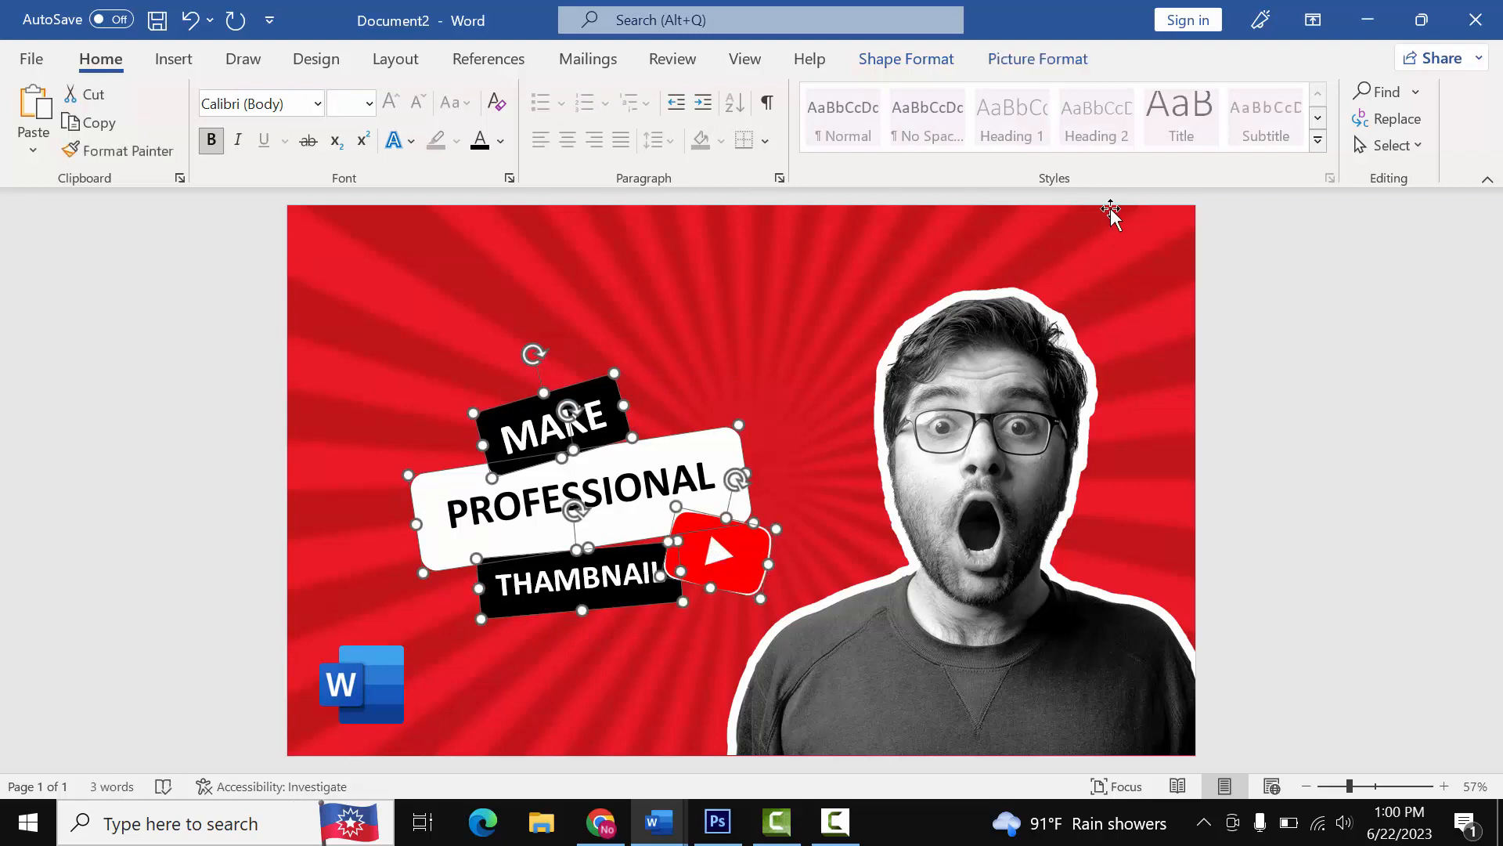
pyautogui.click(1049, 61)
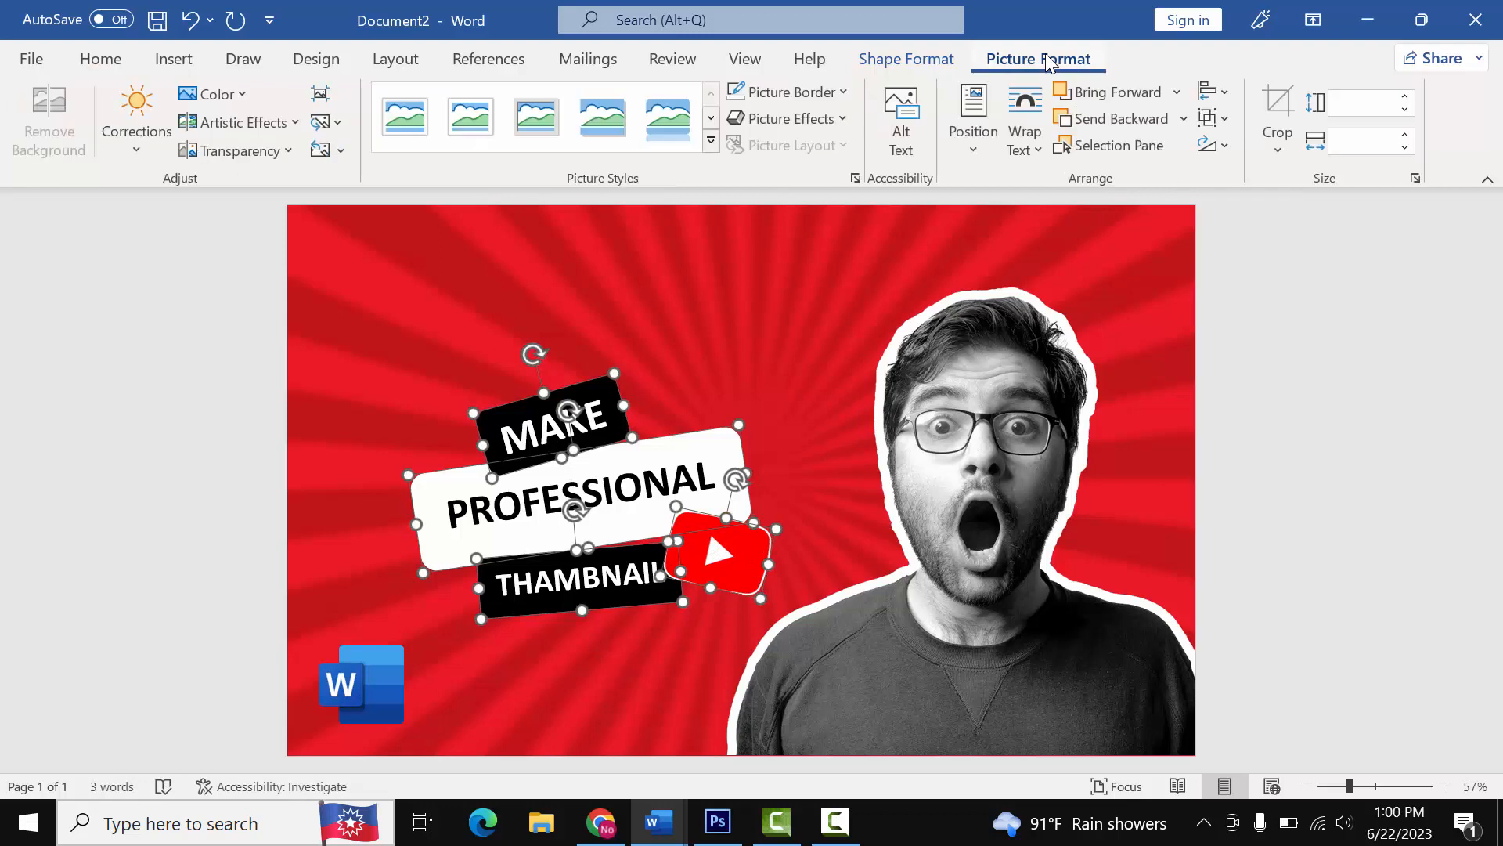
pyautogui.click(1210, 125)
pyautogui.click(1245, 145)
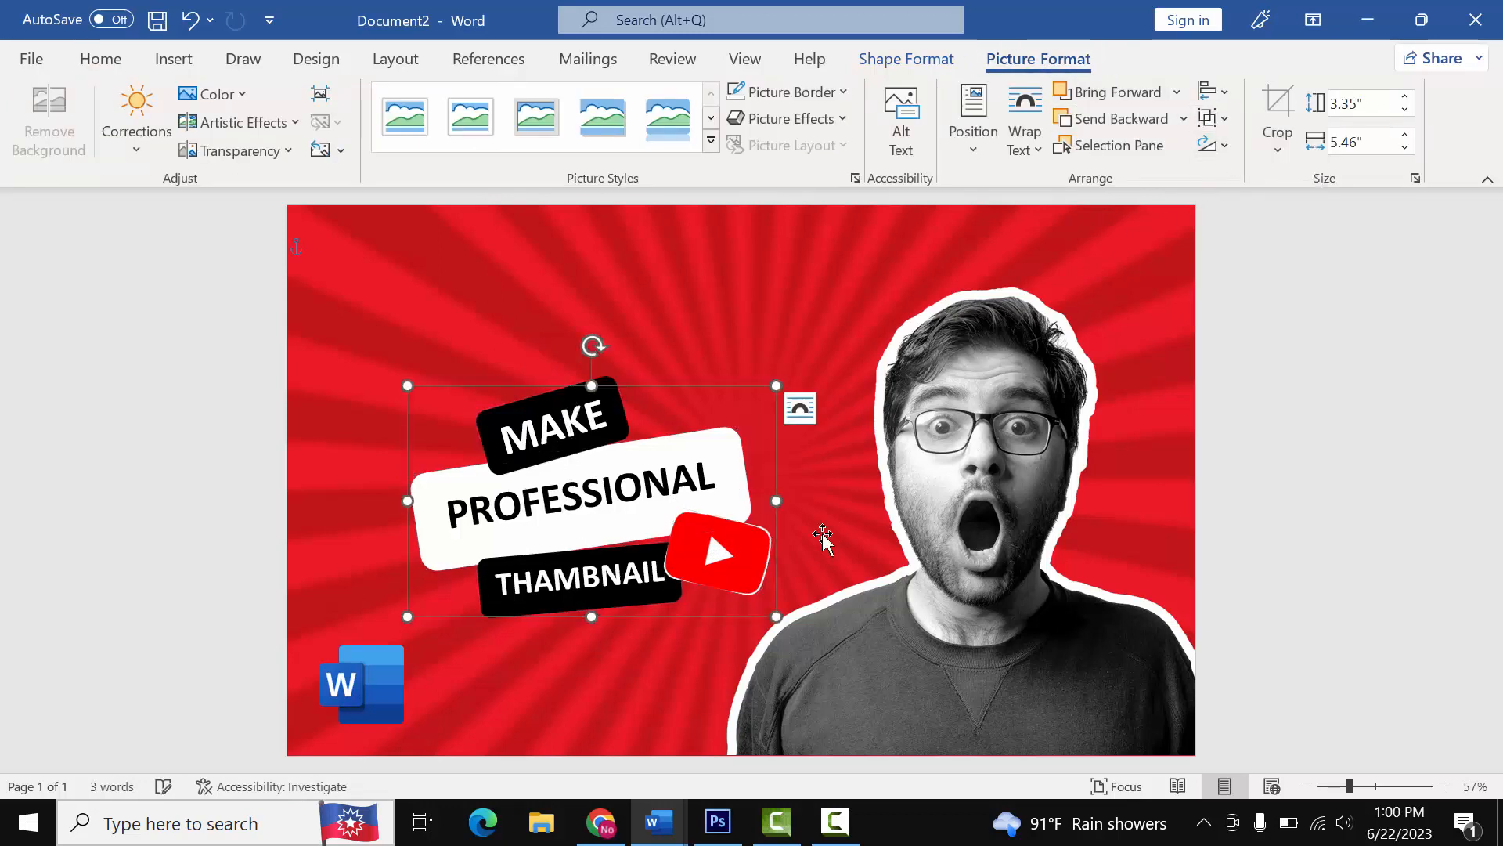
# - Enlarge the grouped labels and YouTube icon to about 4.36" by 7.11" and move the group toward the design's upper left
pyautogui.moveTo(794, 629); pyautogui.dragTo(893, 687)
pyautogui.moveTo(725, 552); pyautogui.dragTo(660, 491)
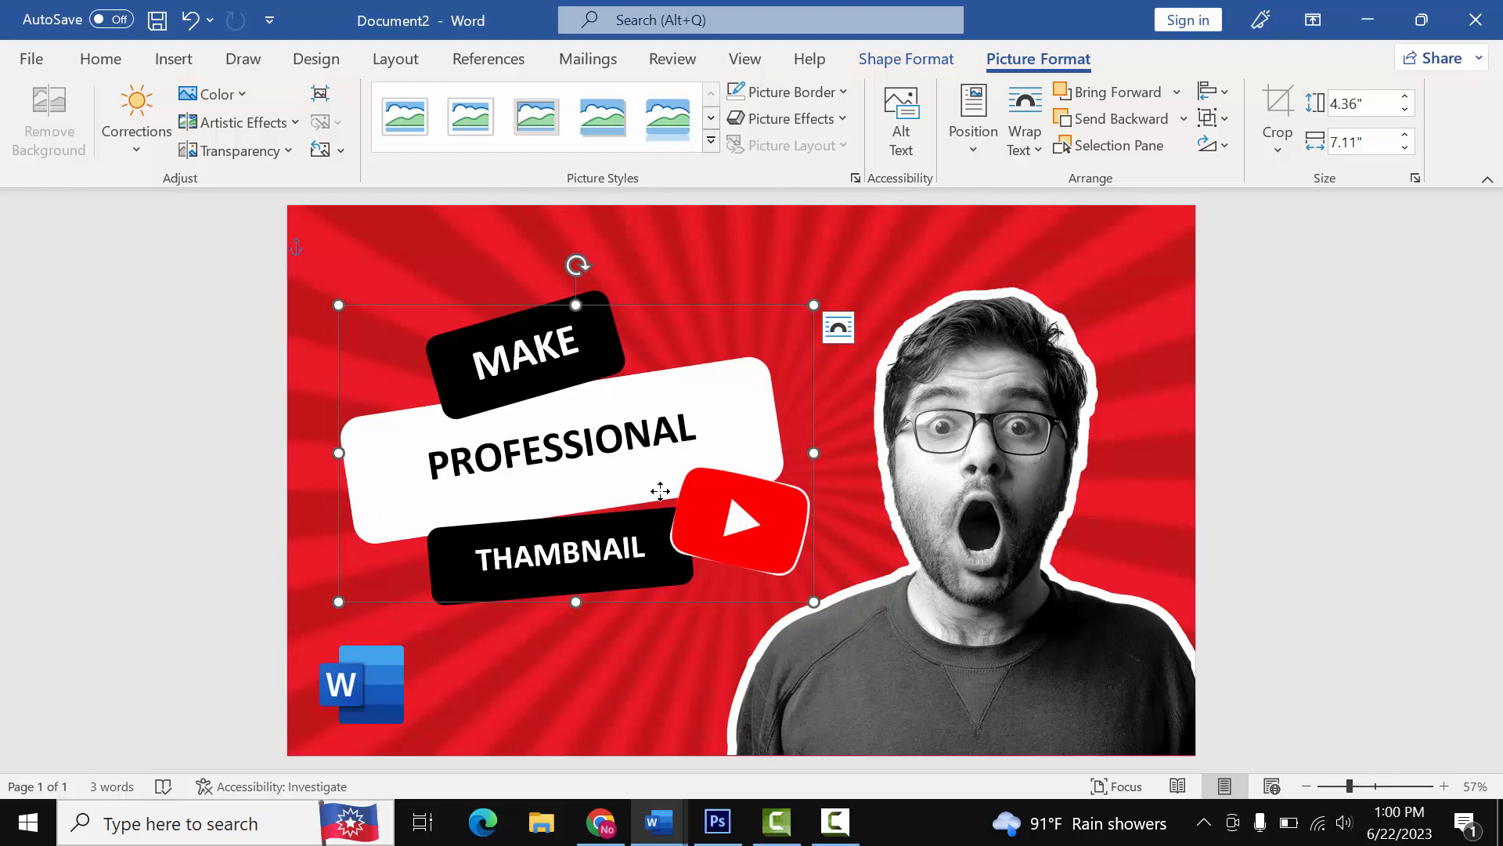
pyautogui.click(857, 446)
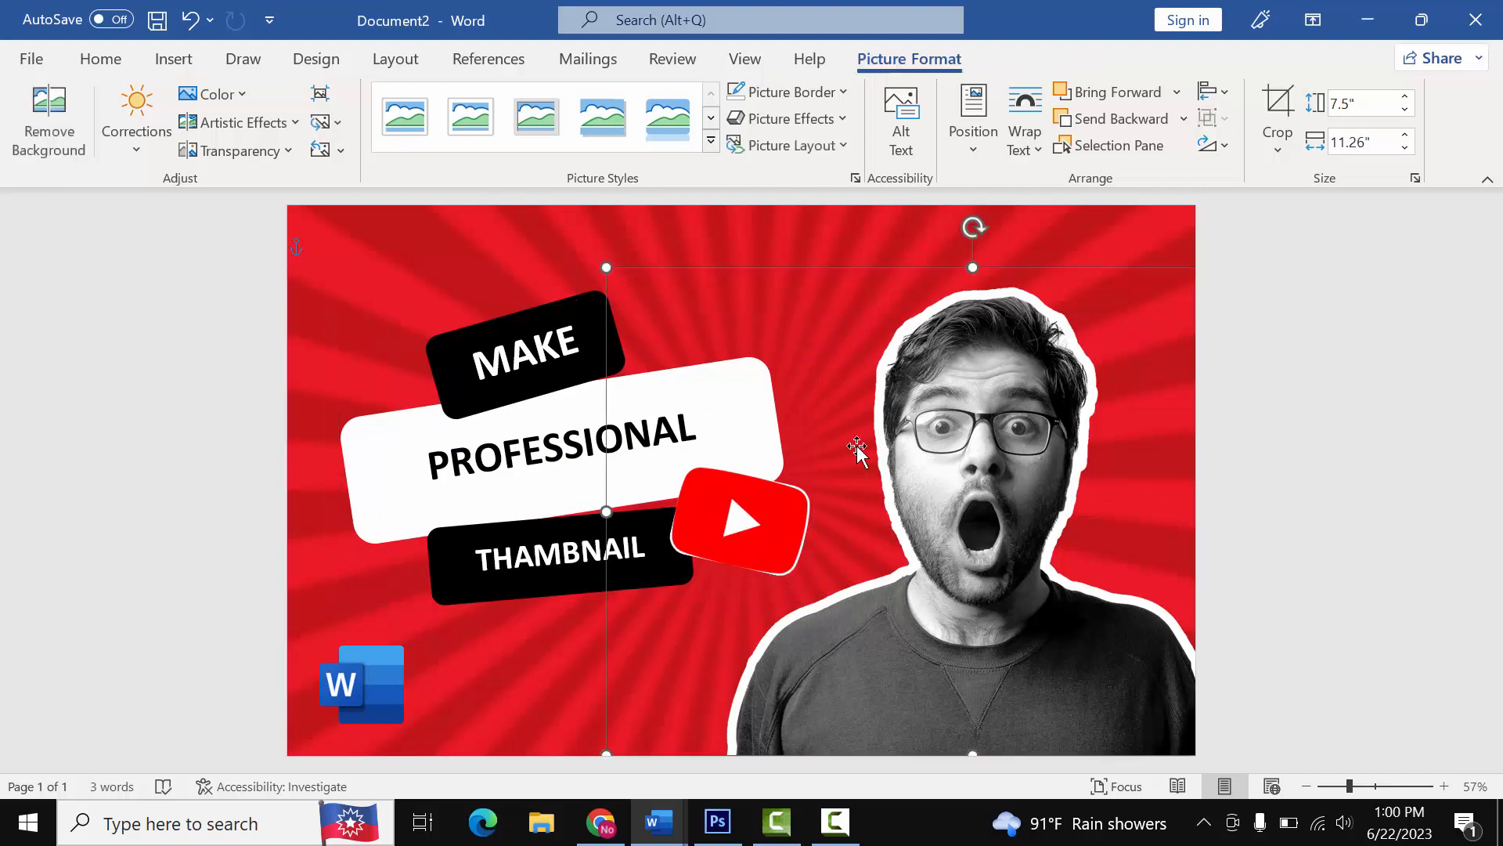
pyautogui.click(525, 651)
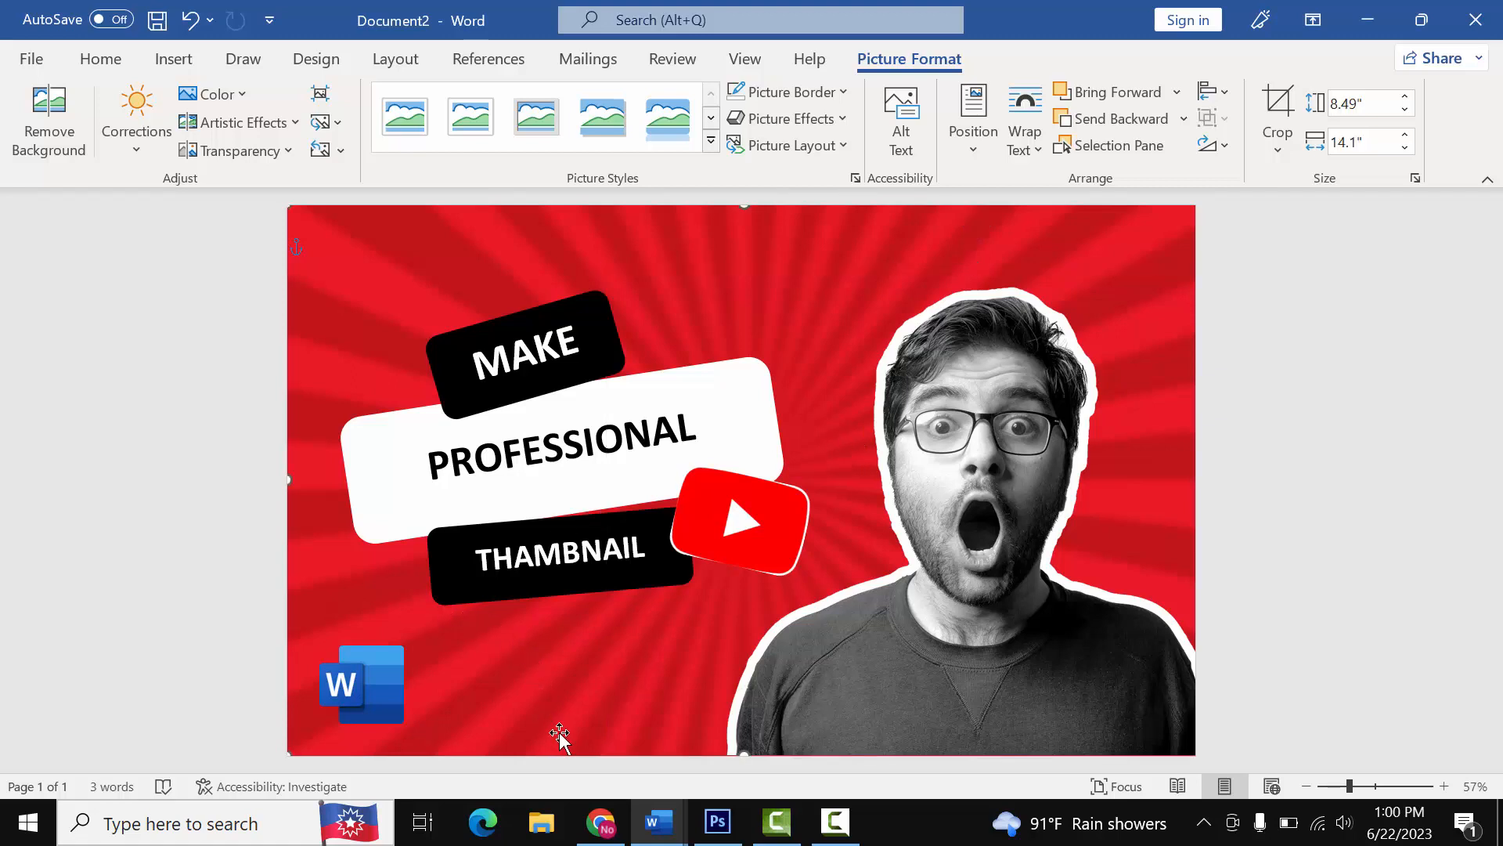